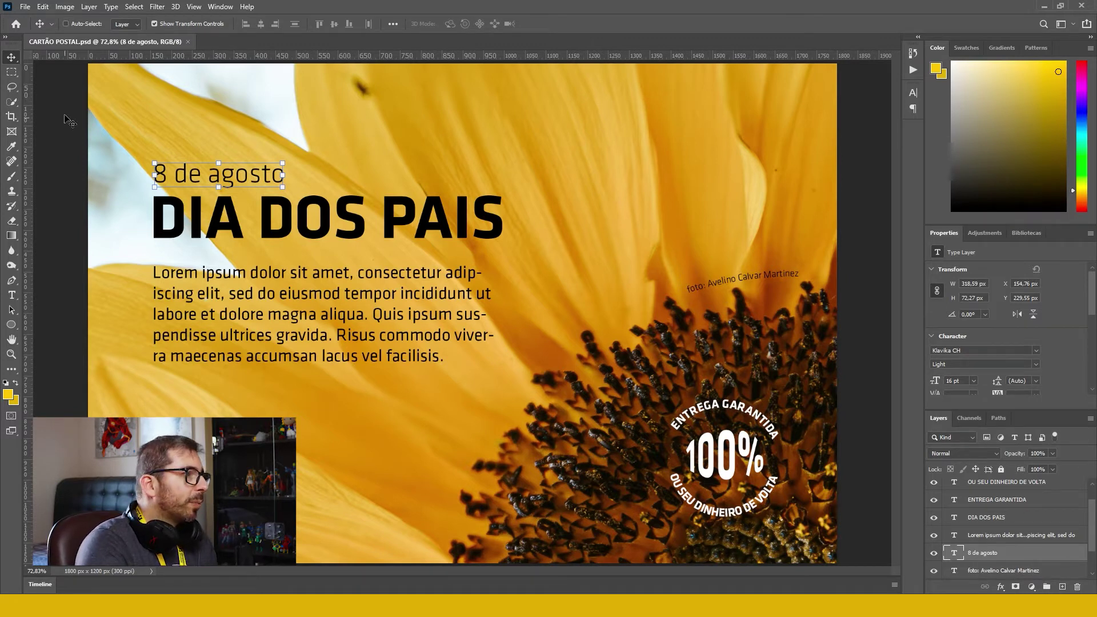
Add a Drop Shadow effect to the DIA DOS PAIS heading and raise the shadow's opacity to 100%
click(66, 24)
click(345, 220)
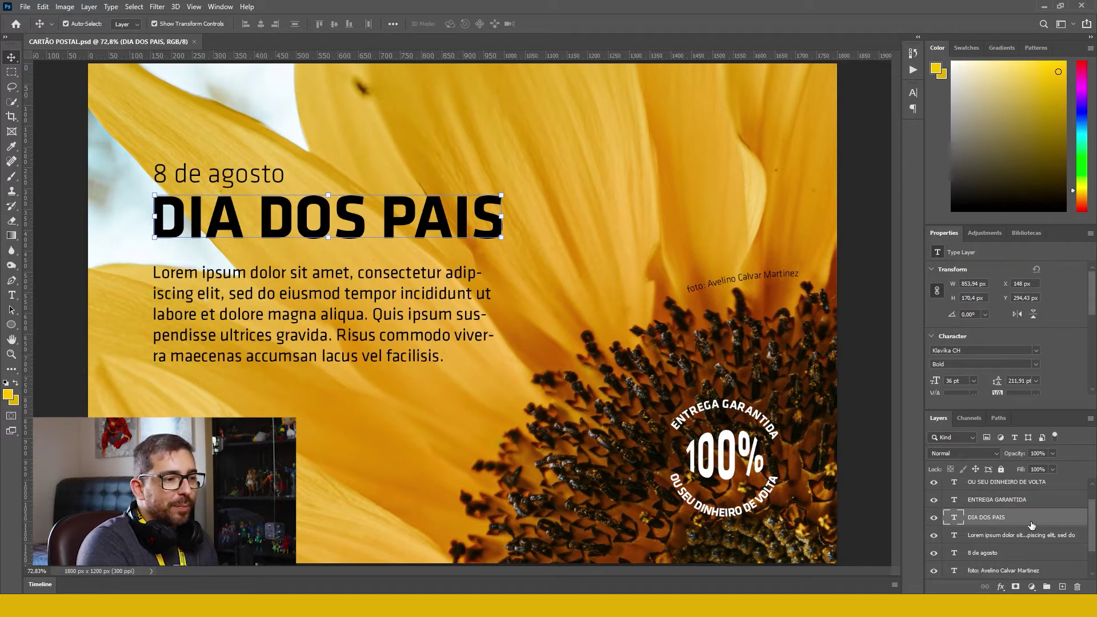
click(1001, 589)
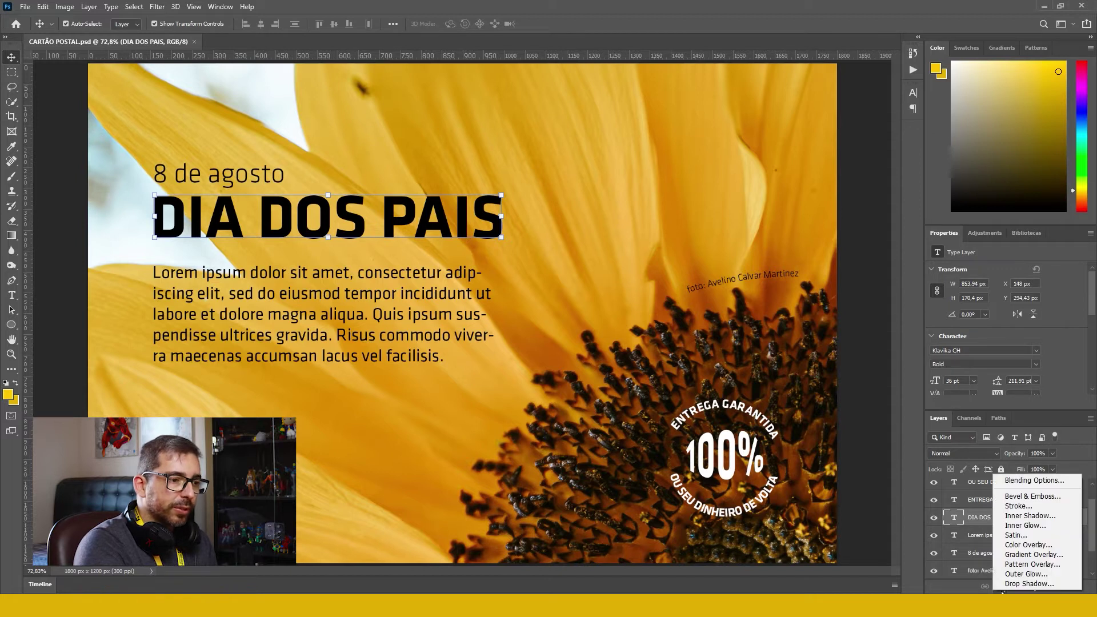
click(1014, 583)
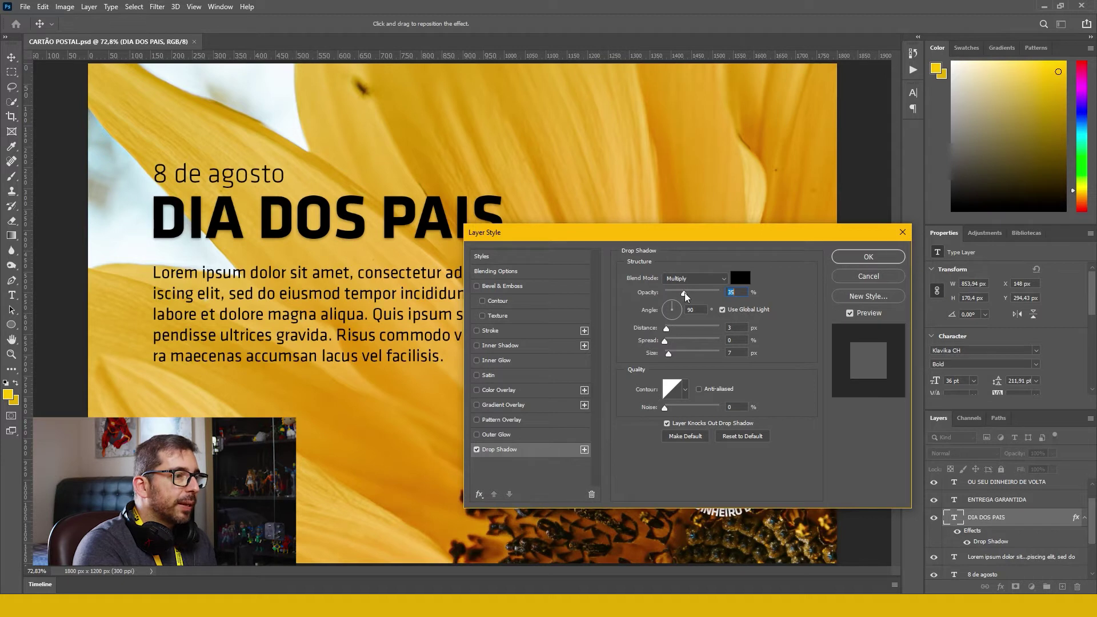
drag(685, 296, 718, 297)
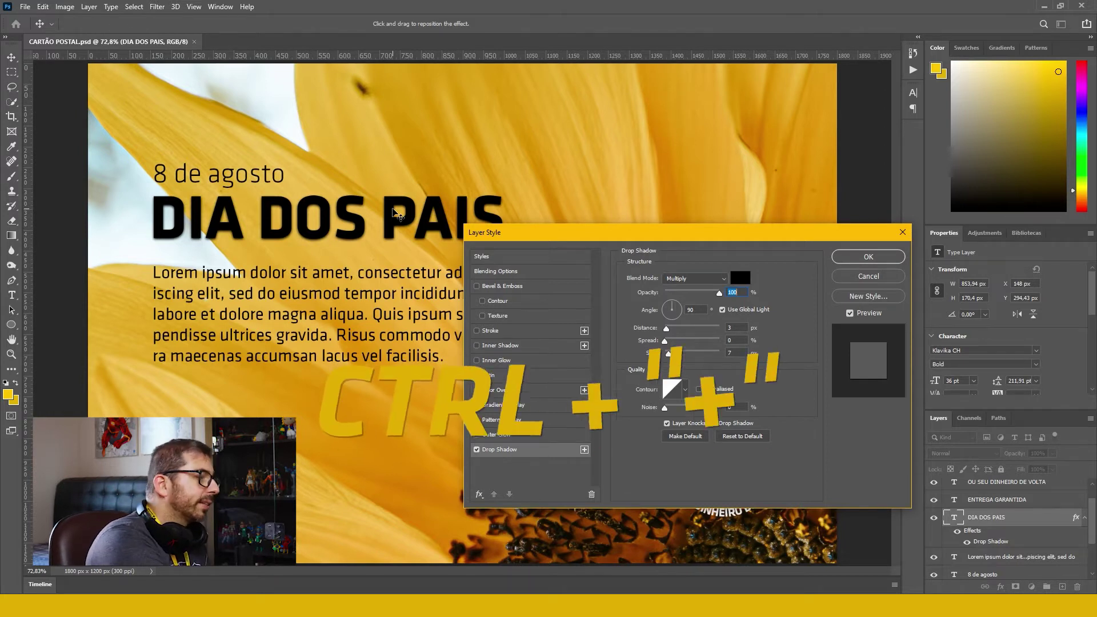
Try the heading's shadow at an angle of -130° and set the angle back to 90°
key(ctrl+1)
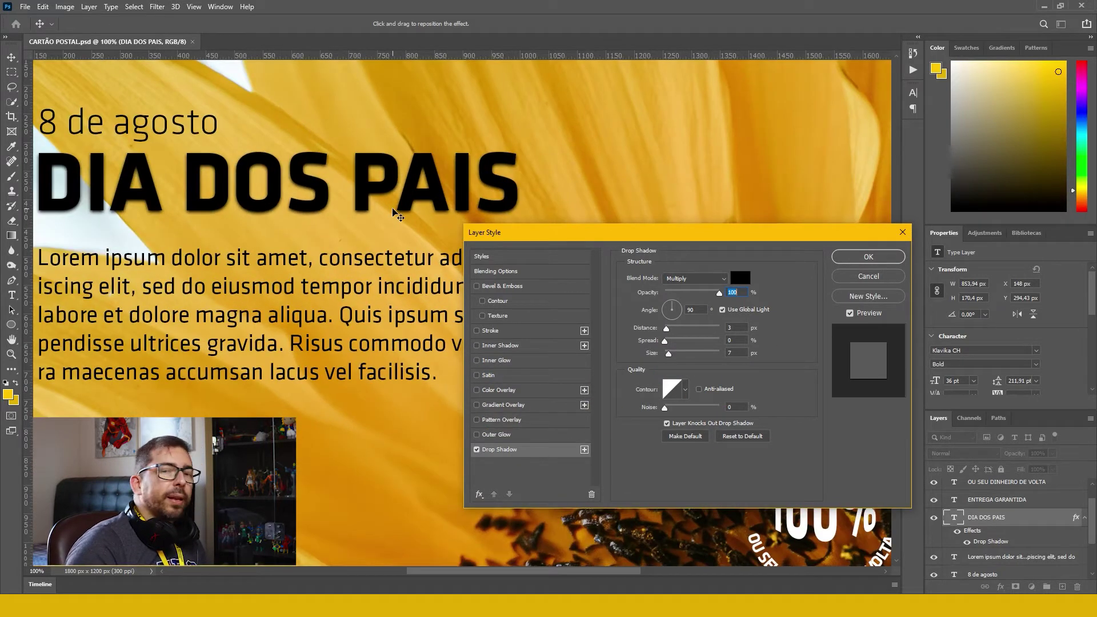
key(ctrl+plus)
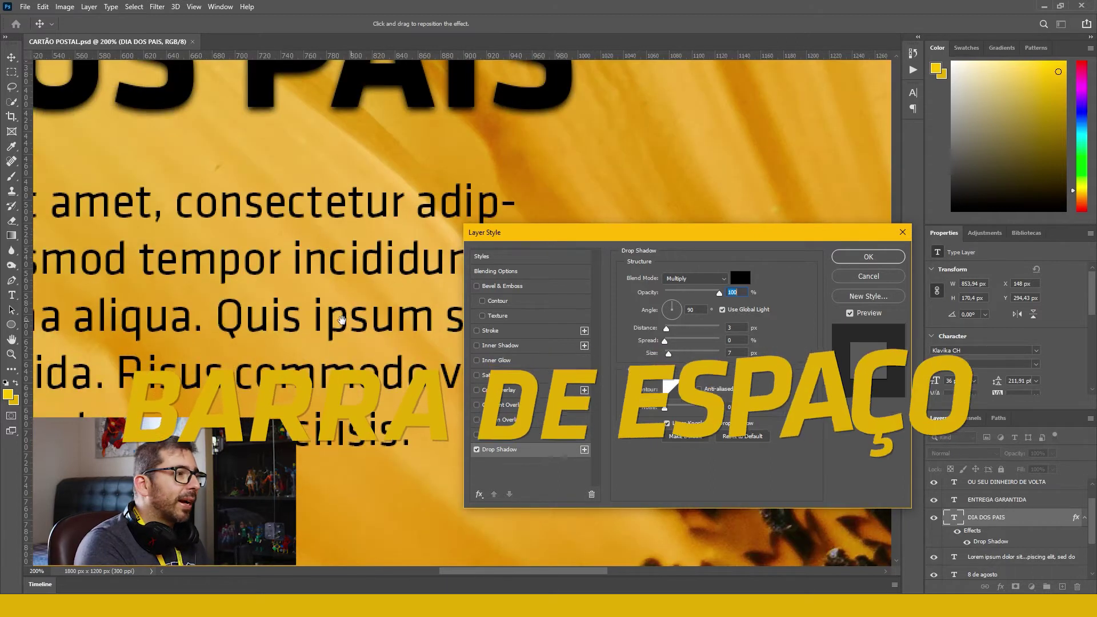
drag(299, 137, 380, 243)
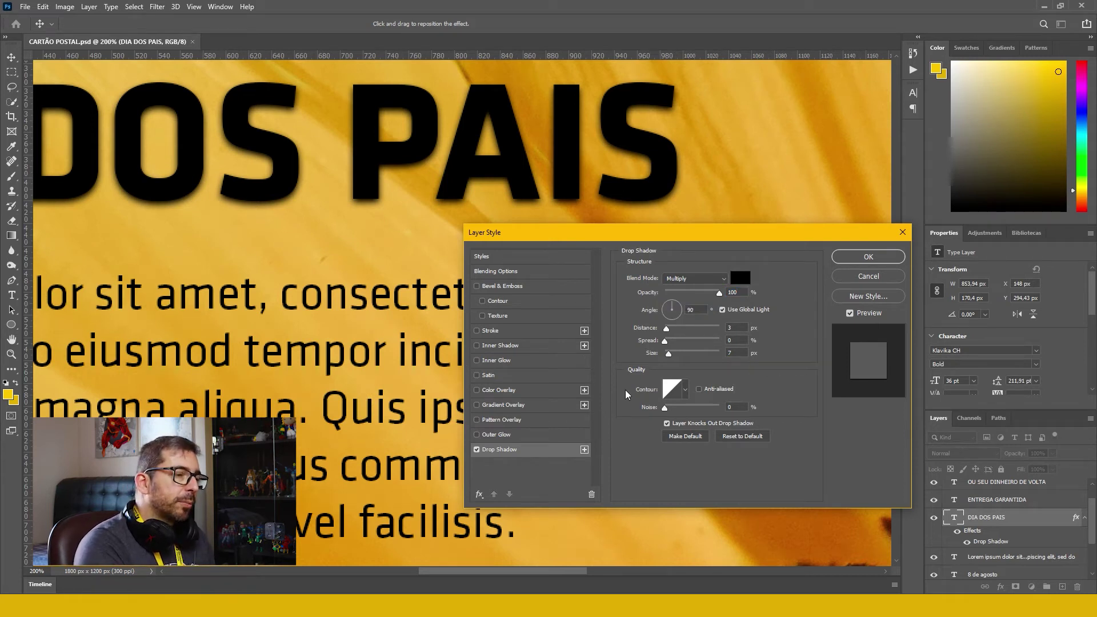
drag(666, 303, 630, 313)
click(667, 315)
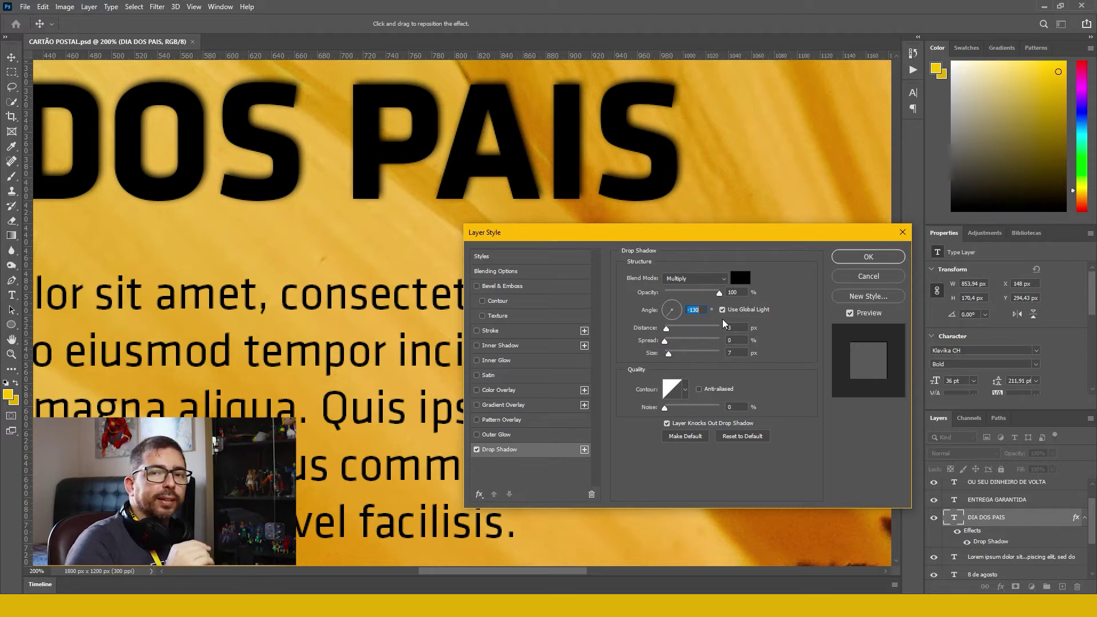
text(90)
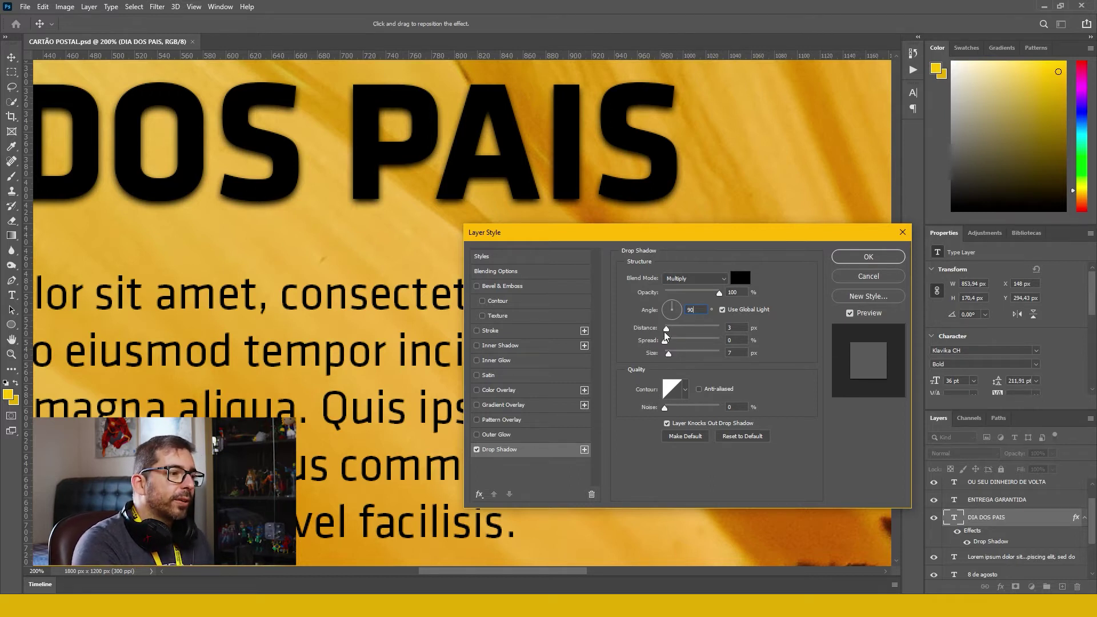
Set the shadow's opacity to 52% and, after trying 79 px, its distance to 5 px
drag(665, 330, 701, 336)
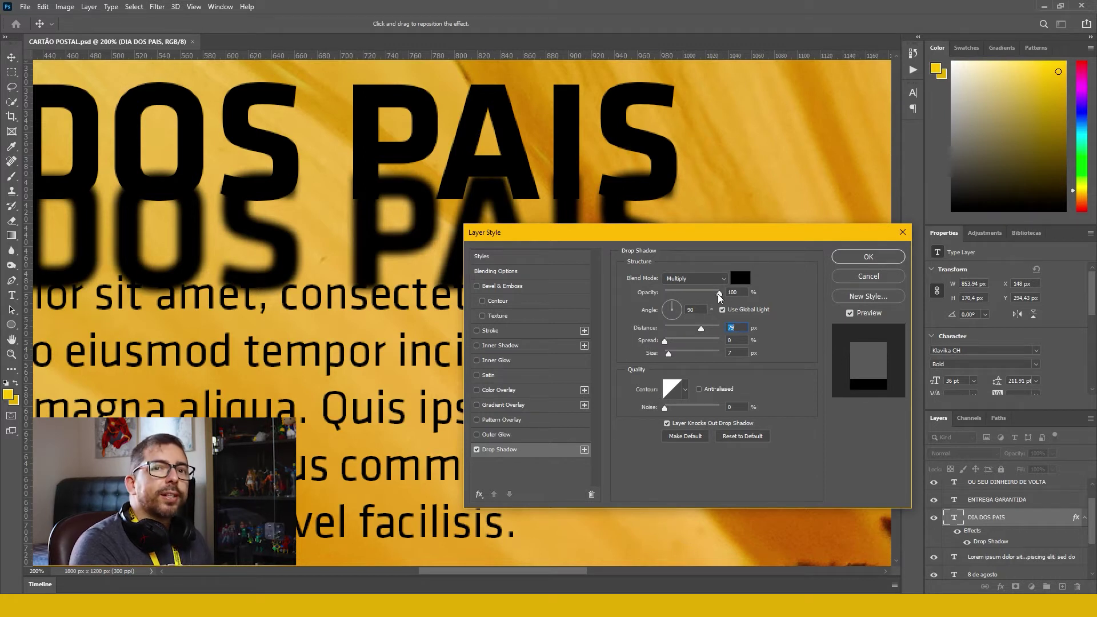
drag(719, 295, 696, 297)
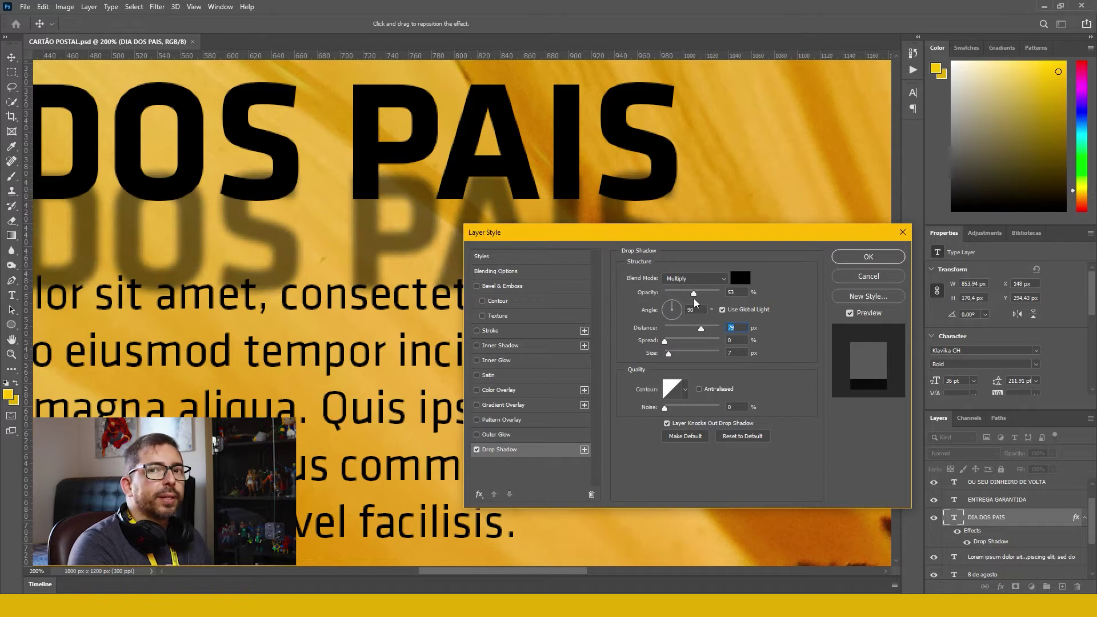
drag(693, 298, 693, 298)
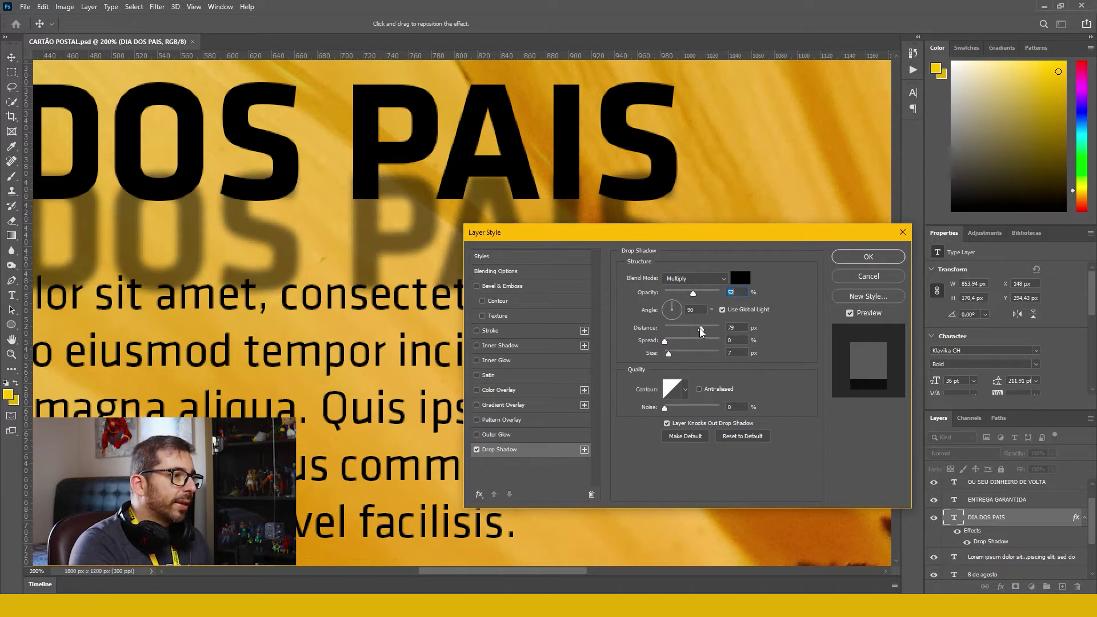
drag(701, 331, 669, 339)
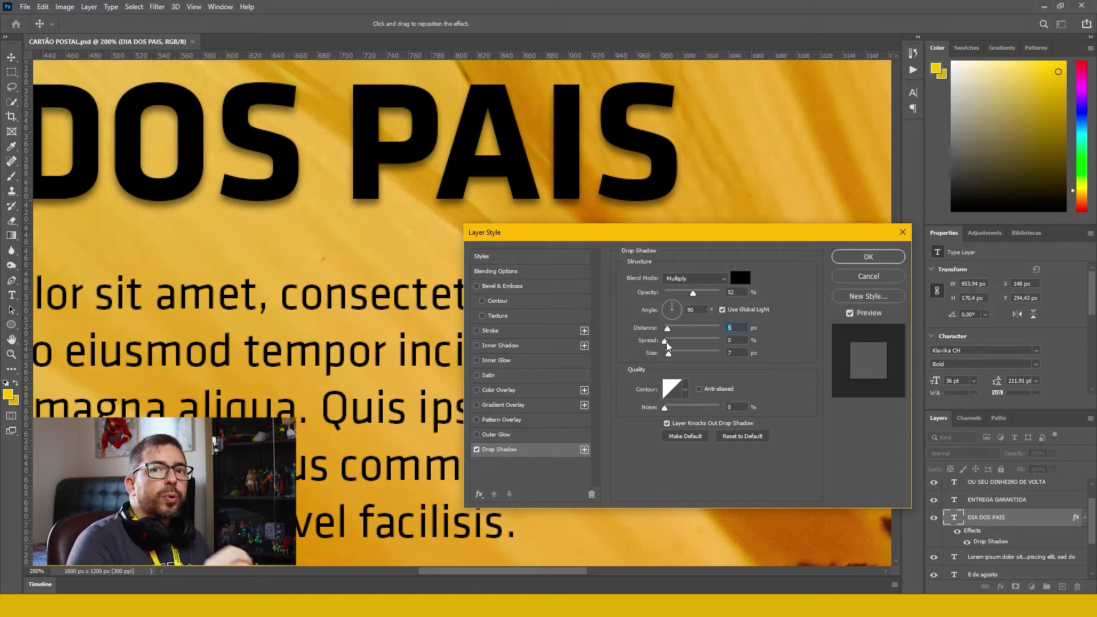
Try the shadow with 100% spread and with sizes of 49 and 210 px, restoring spread to 0% and size to 7 px
drag(666, 342, 759, 376)
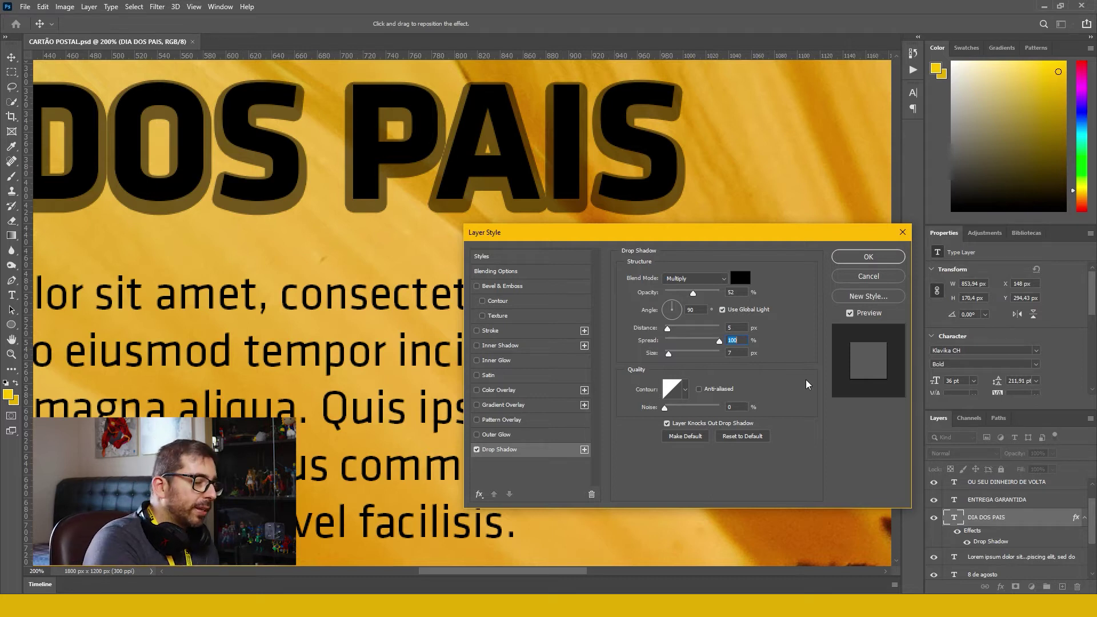
text(0)
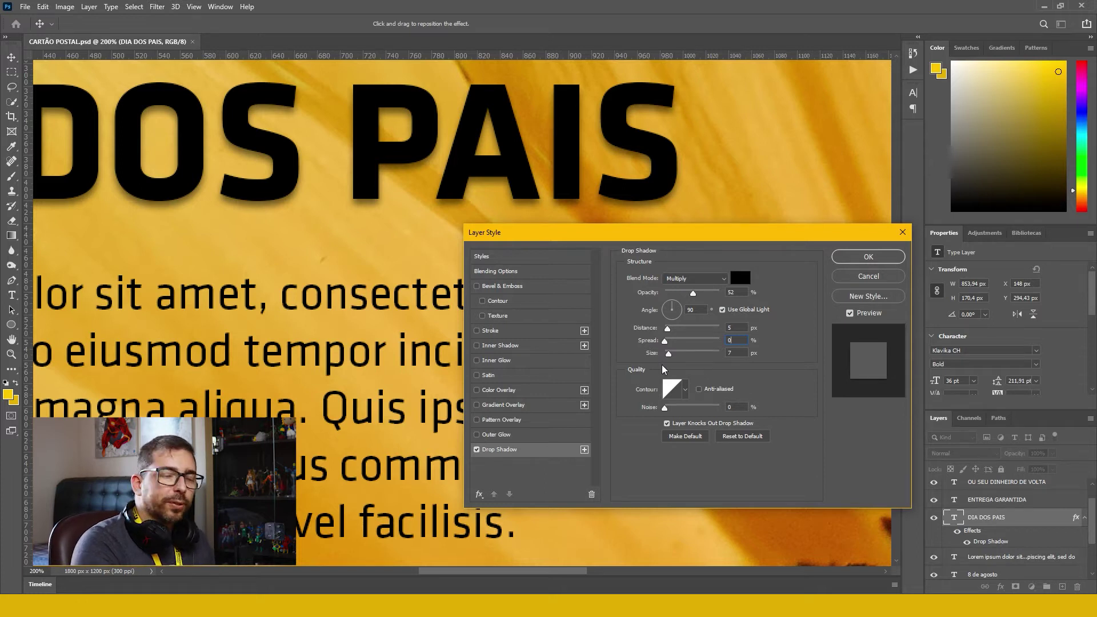
drag(670, 354, 678, 354)
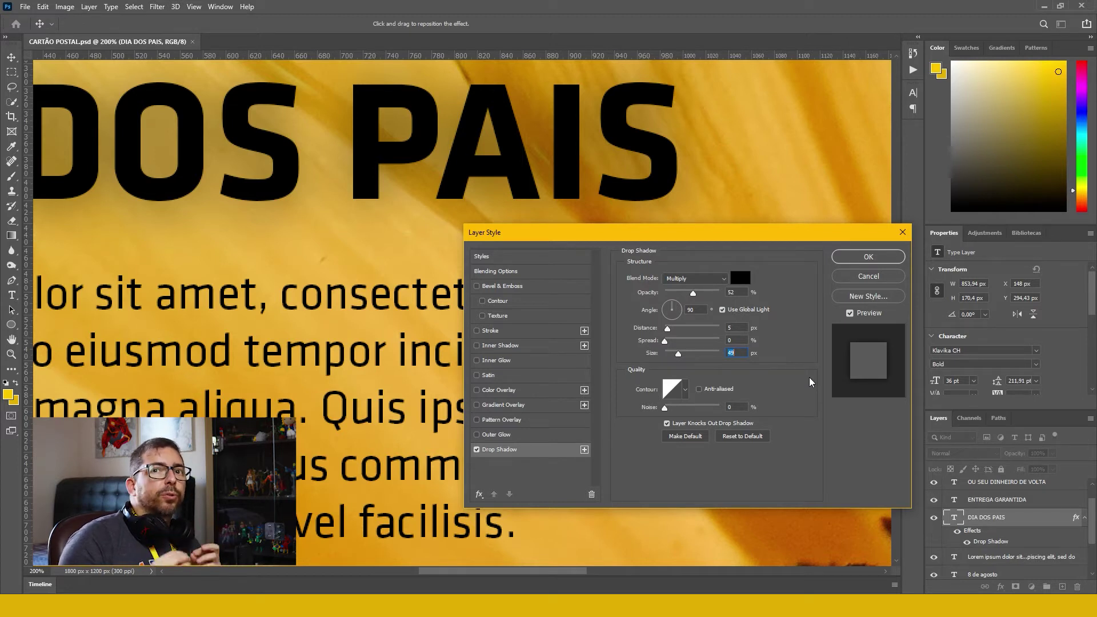
drag(678, 353, 712, 362)
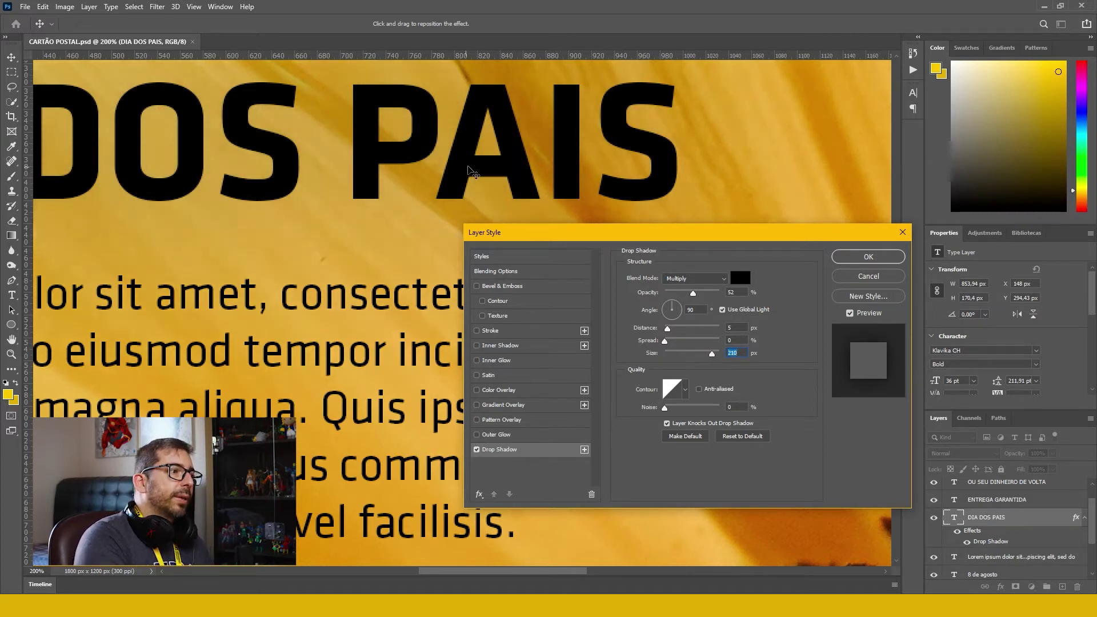
click(476, 449)
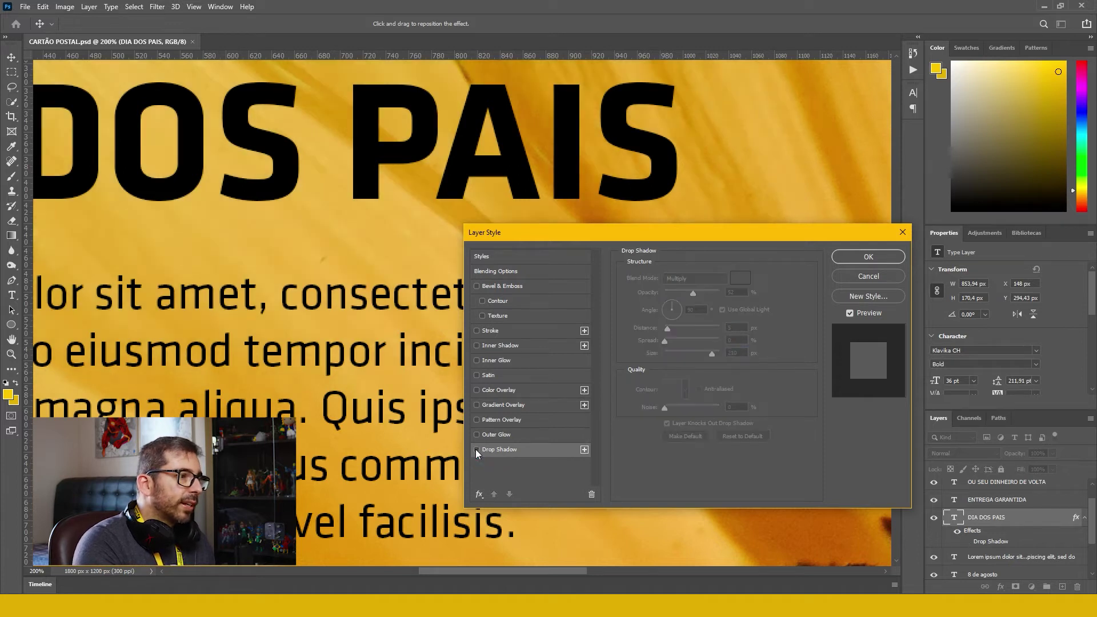
click(477, 450)
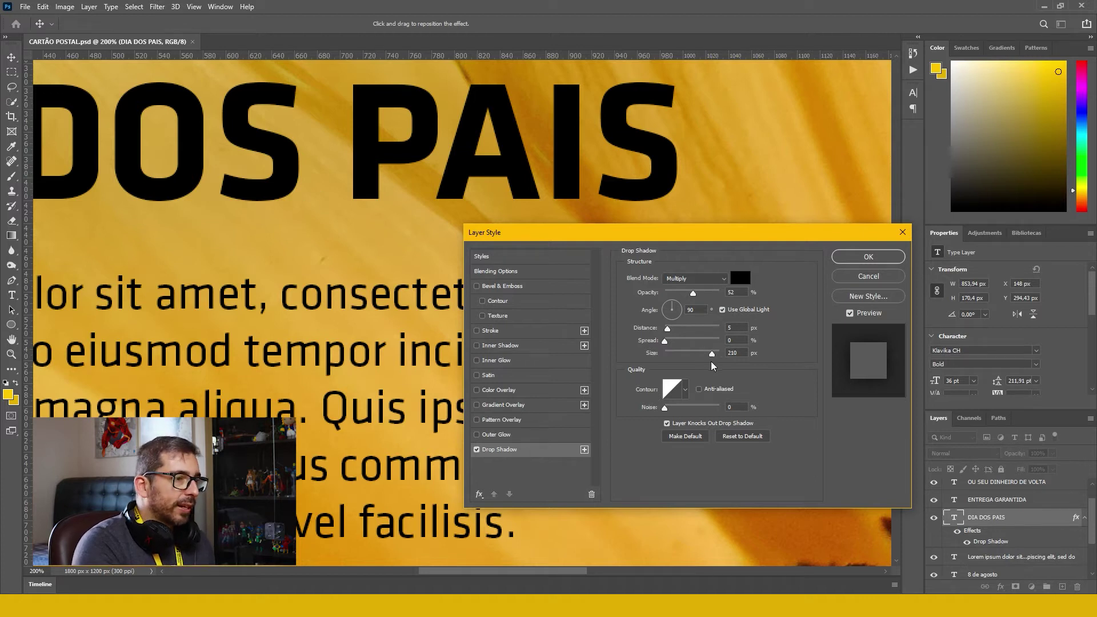
drag(713, 357, 671, 354)
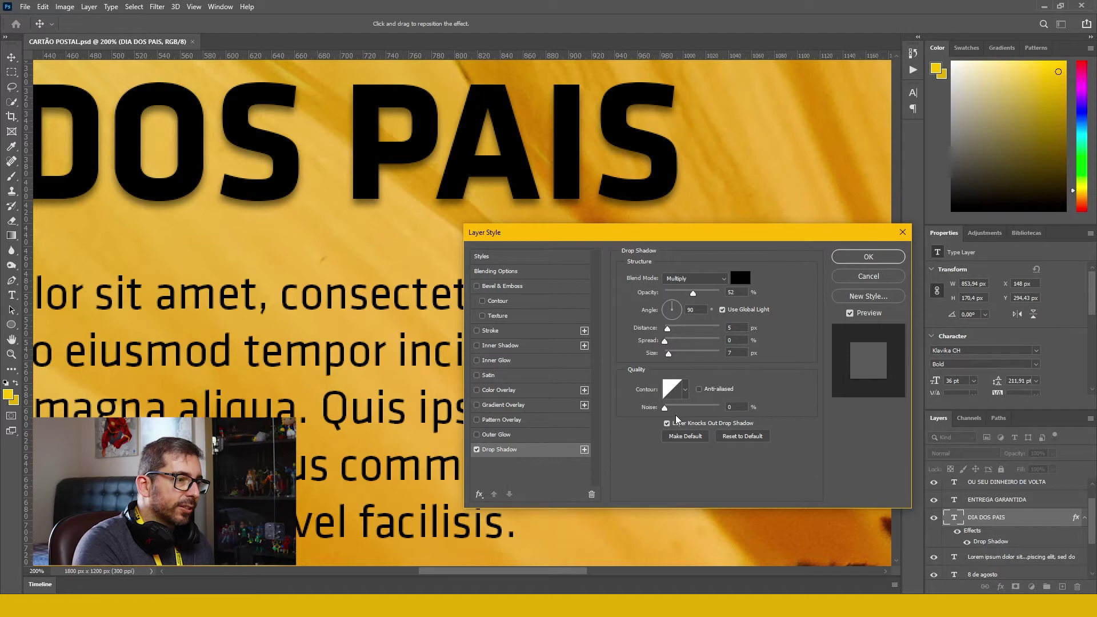
Try 72% noise on the shadow, reset the noise to 0% and apply the heading's layer style
drag(670, 410, 696, 411)
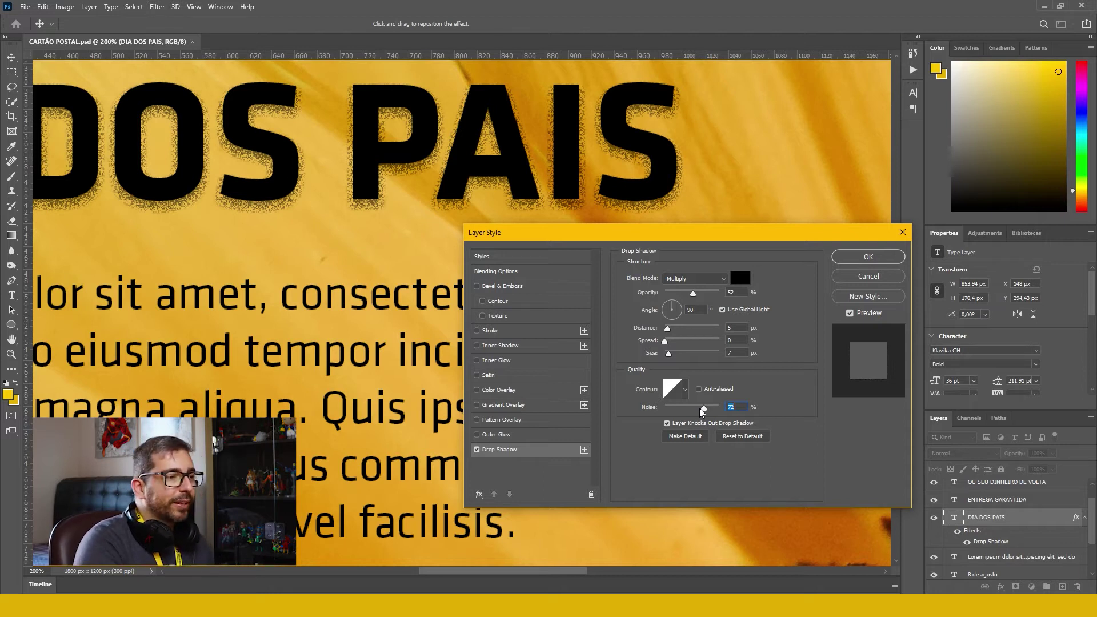
drag(702, 411, 662, 417)
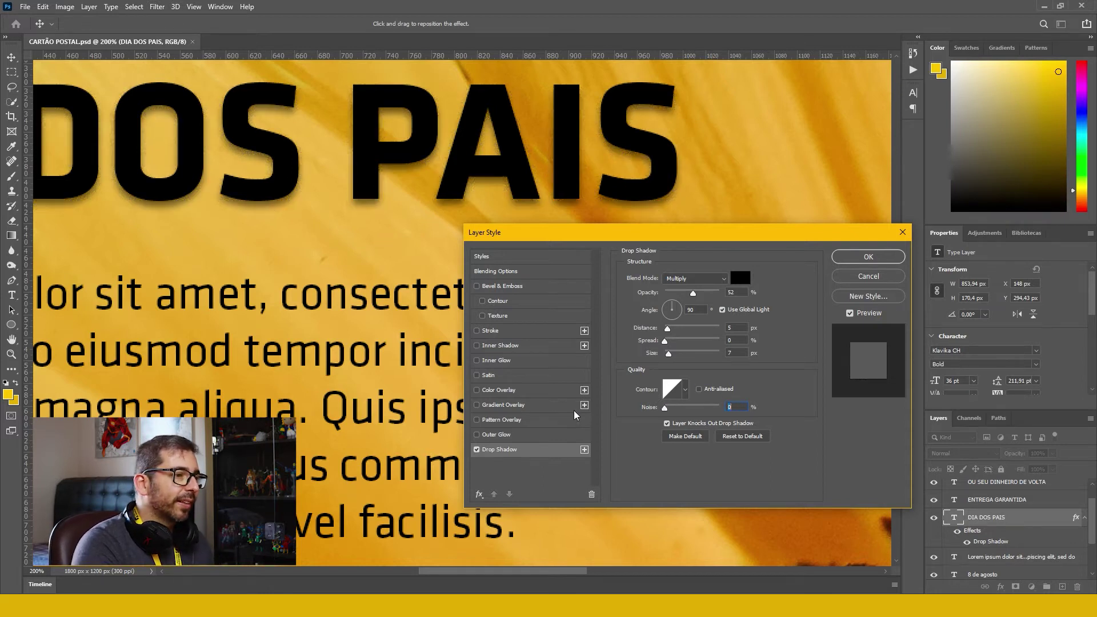
click(865, 258)
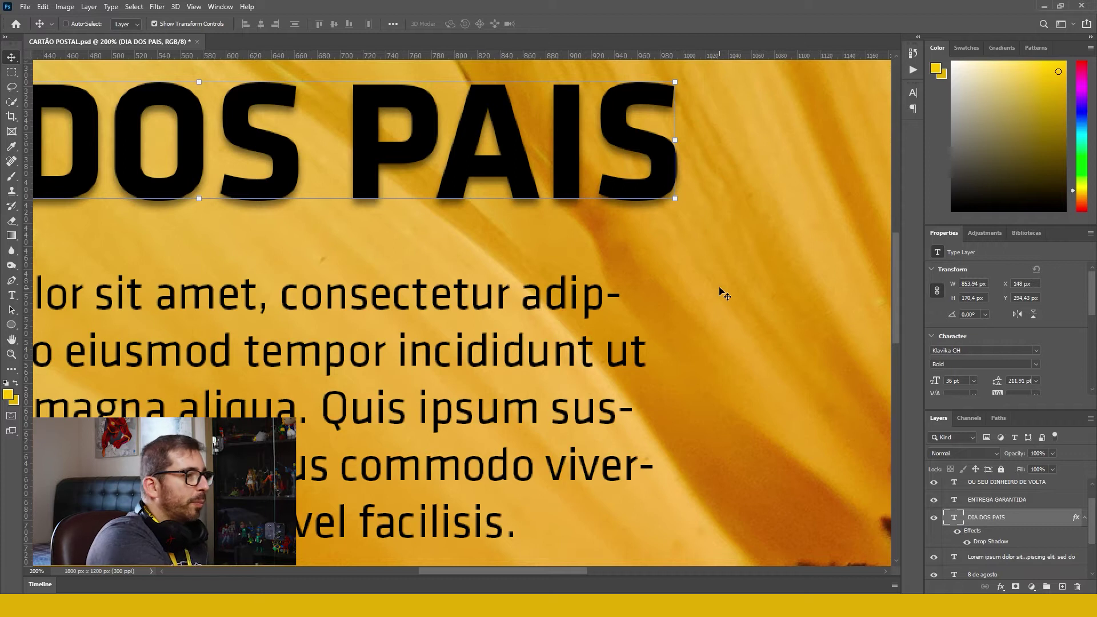
key(ctrl+0)
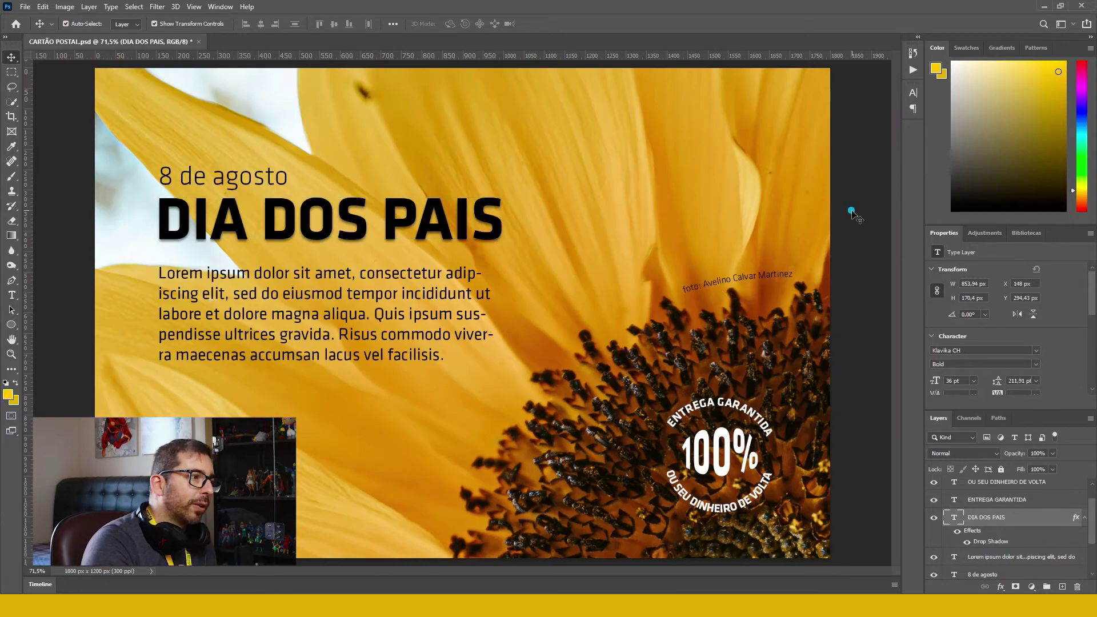
click(852, 369)
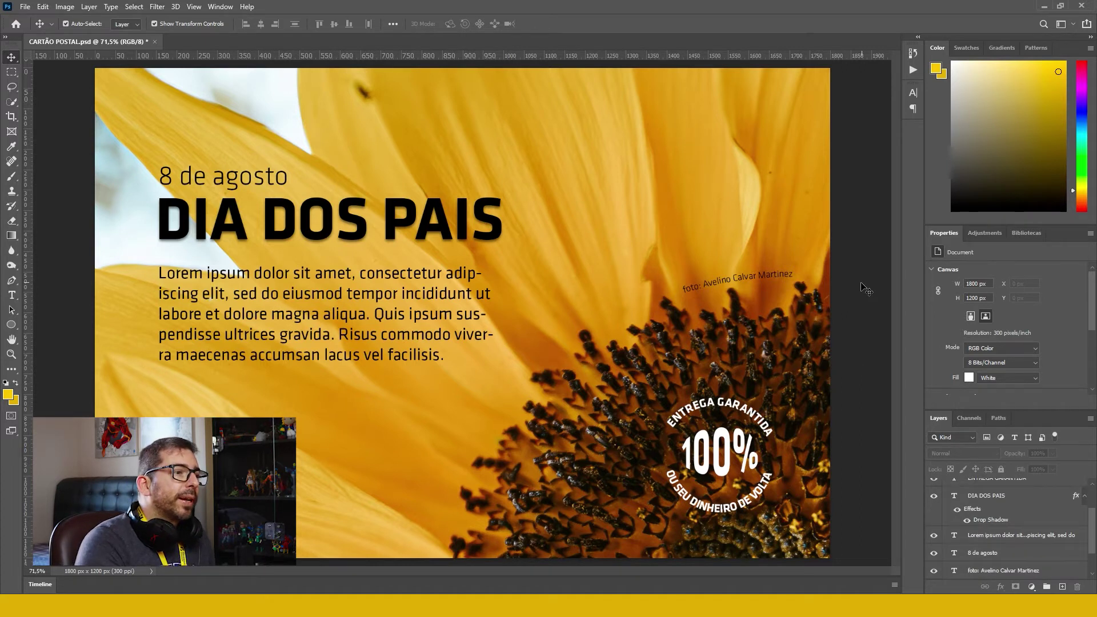
Try a Drop Shadow on the curved photo credit text at an angle of -144° with global light on, and cancel it
click(728, 283)
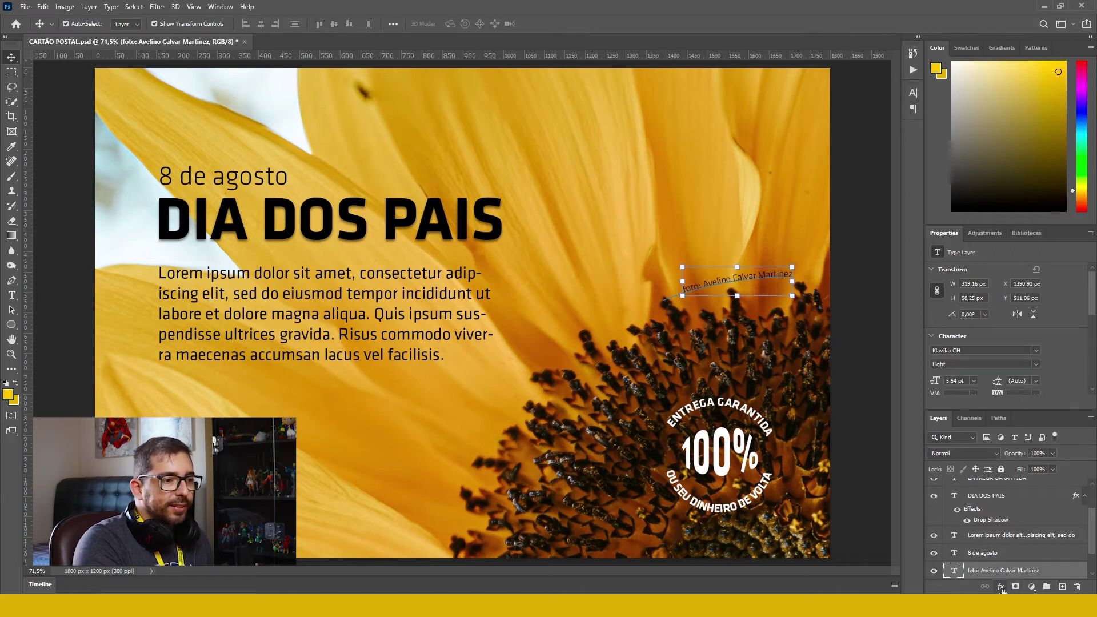
click(1001, 588)
click(1022, 583)
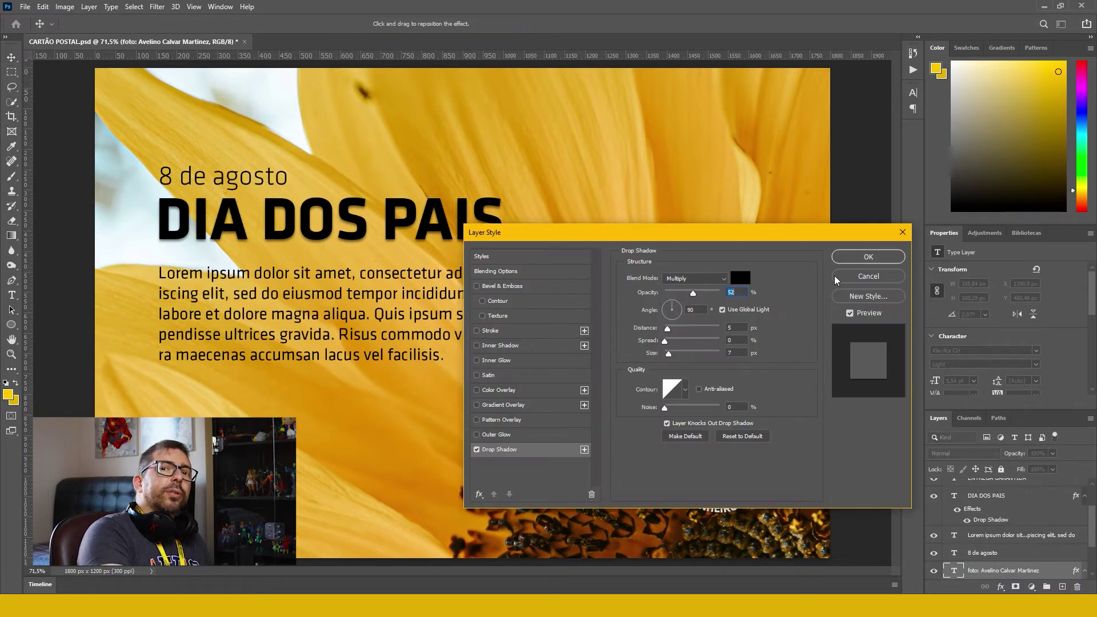
drag(789, 242, 525, 179)
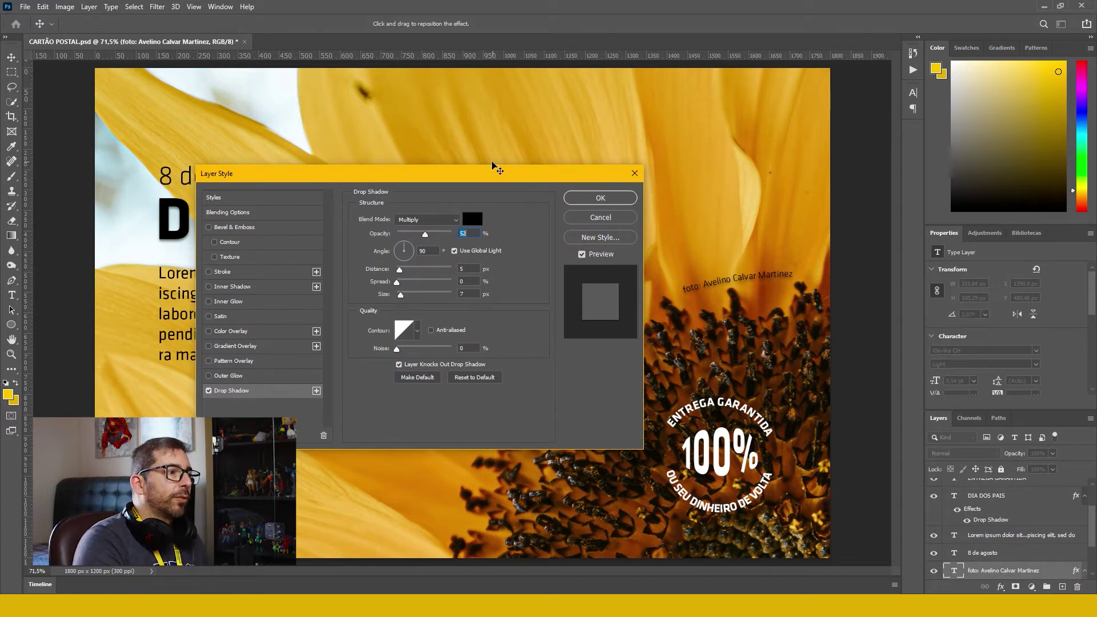
drag(492, 164, 400, 171)
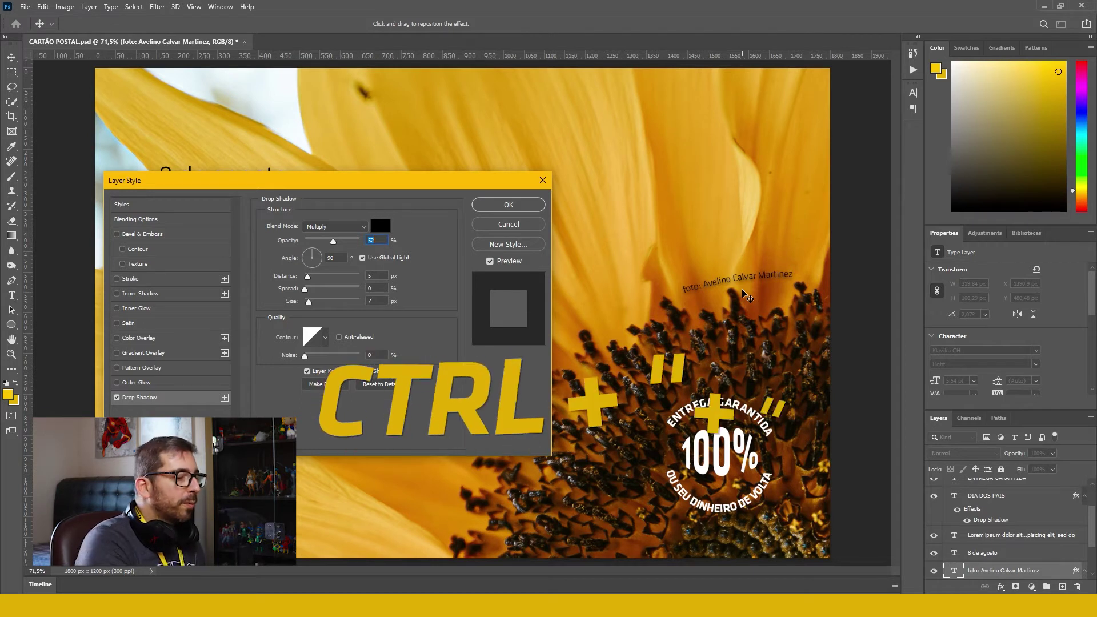
key(ctrl+plus)
drag(798, 228, 683, 340)
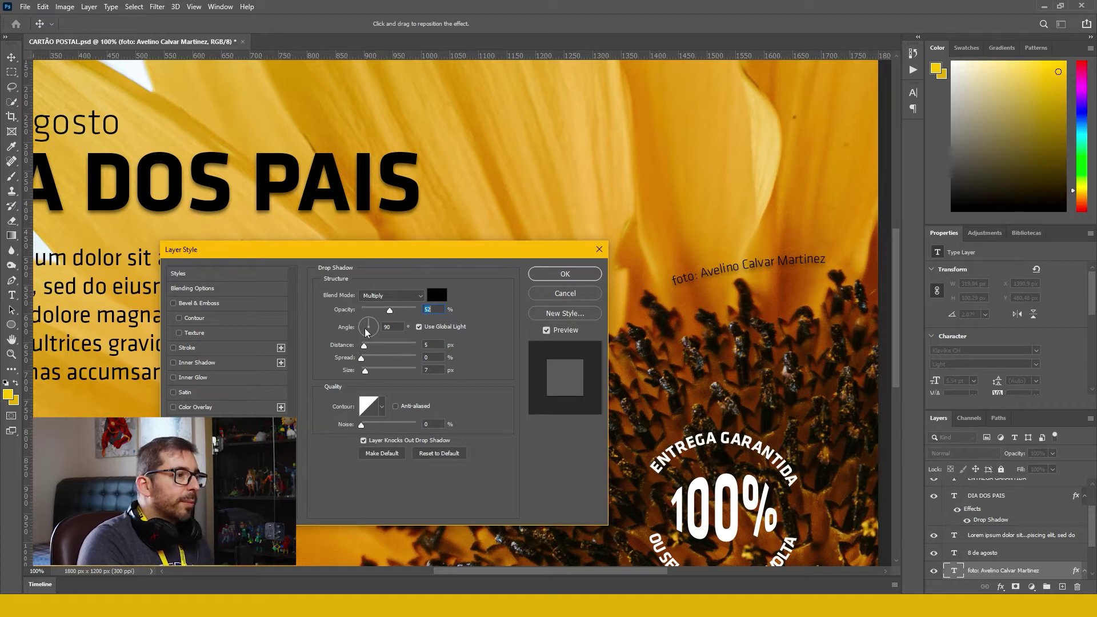
drag(367, 325, 344, 350)
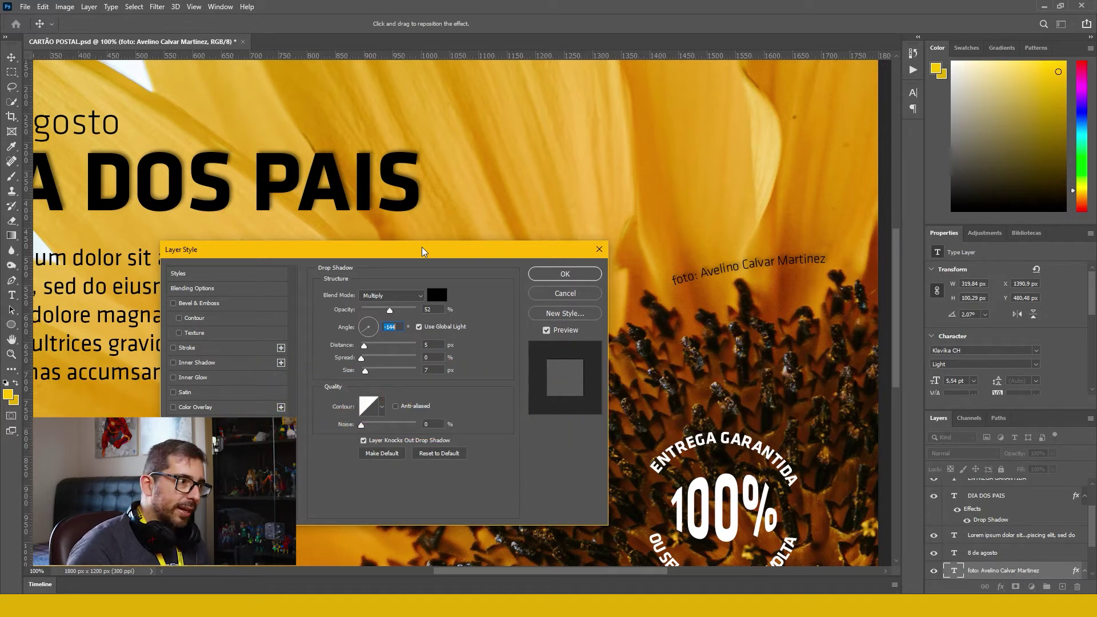
click(564, 294)
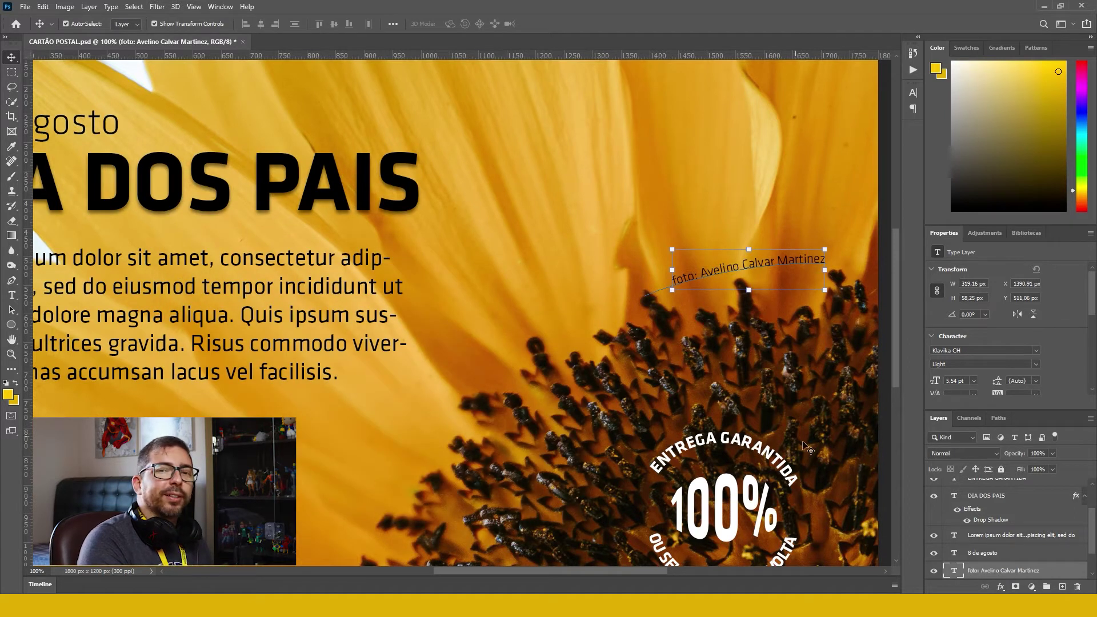
Add a Drop Shadow to the curved photo credit text with global light off and an angle of 157°
click(1001, 588)
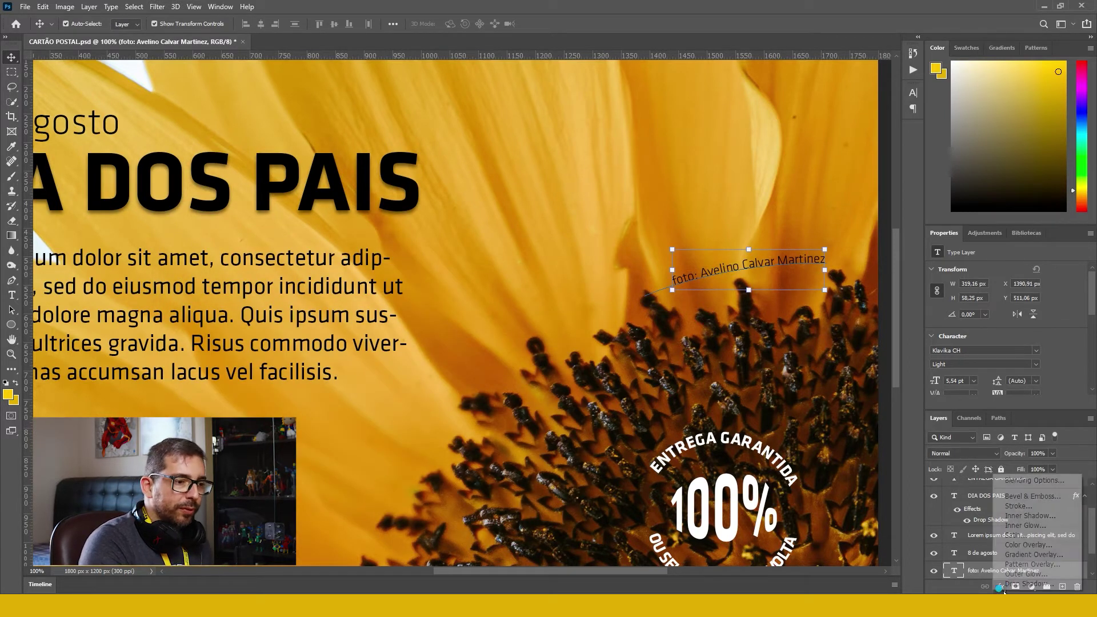
click(1014, 590)
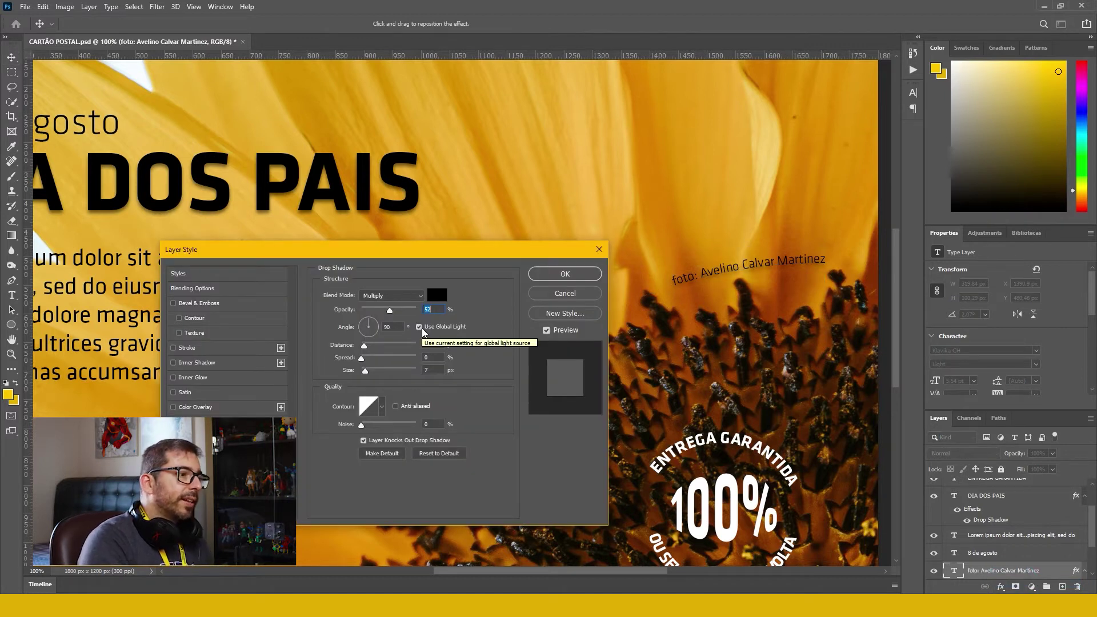
click(420, 328)
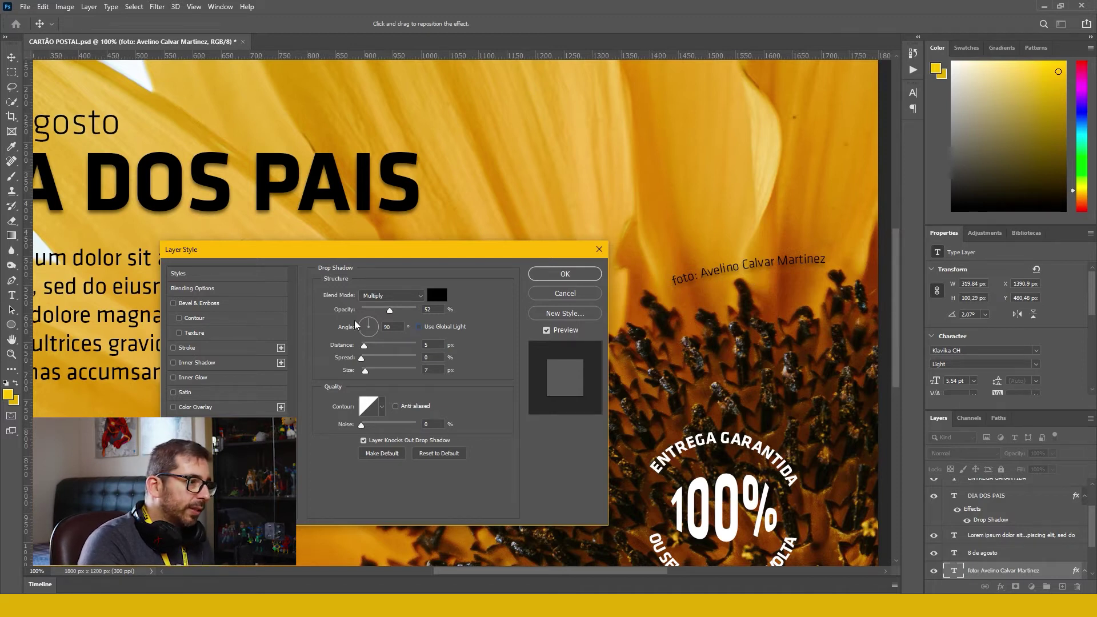
drag(371, 318, 358, 328)
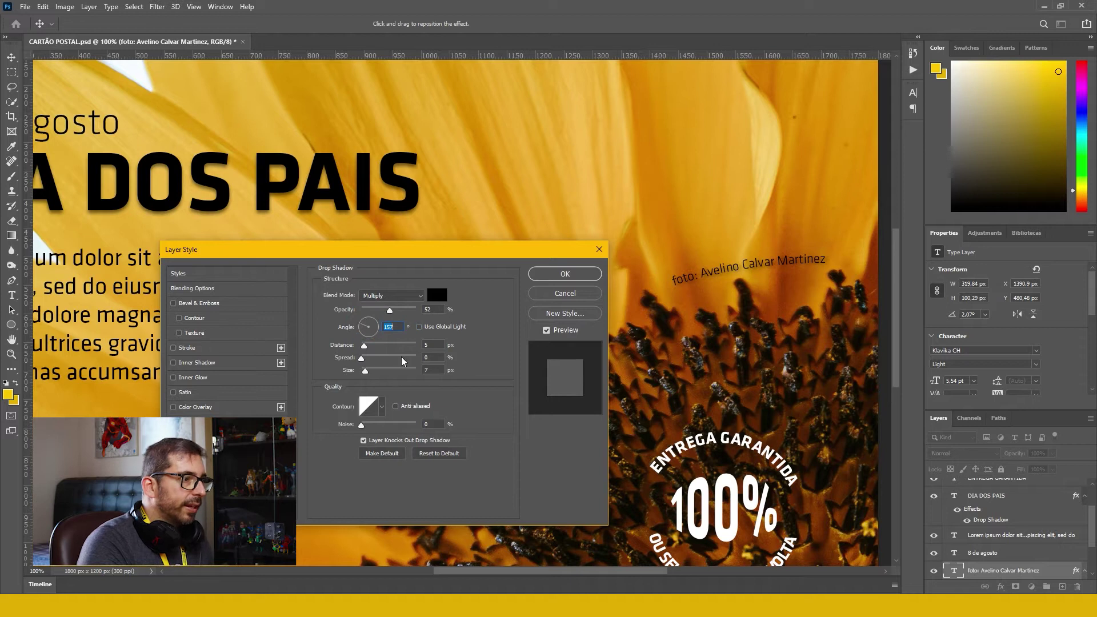
Set the photo credit shadow's distance to 3 px and size to 3 px, and apply the layer style
click(436, 344)
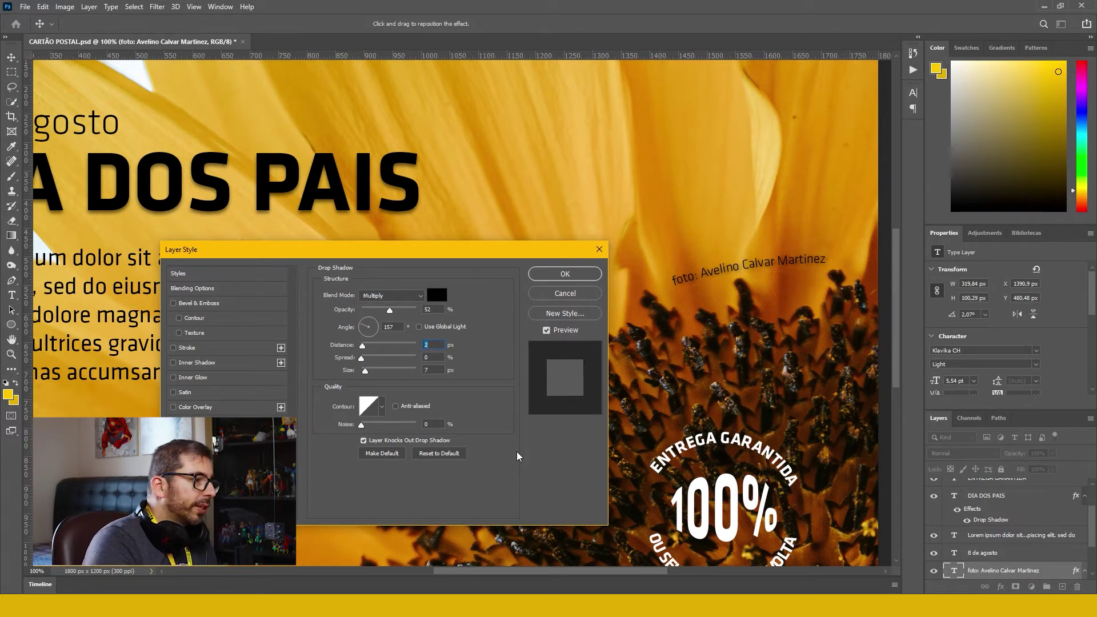
key(Down)
key(Down)
key(Down)
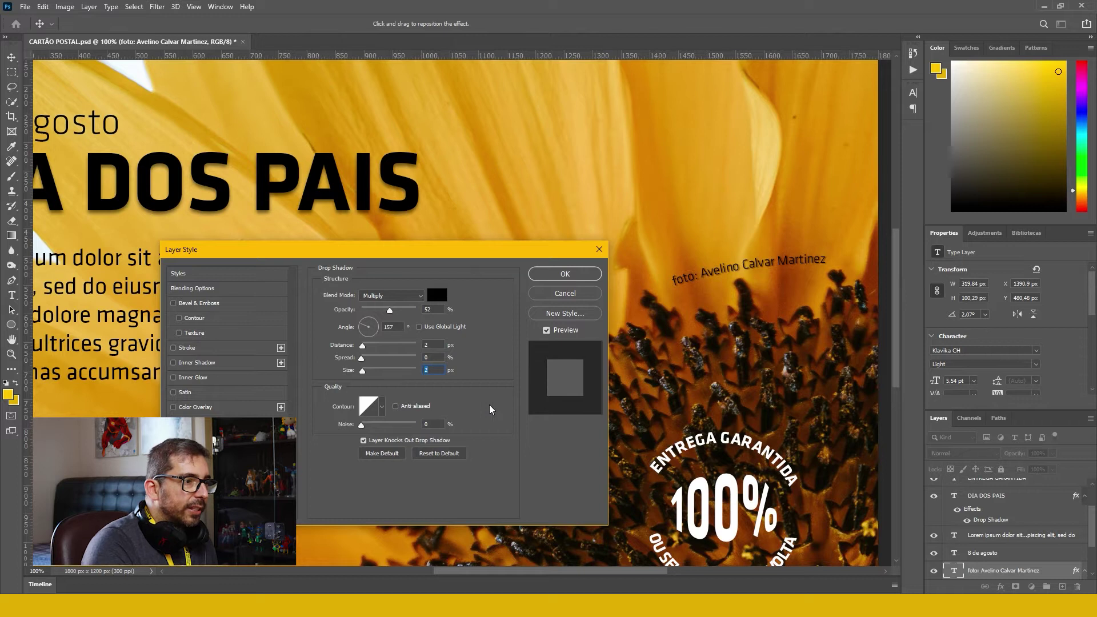
click(436, 343)
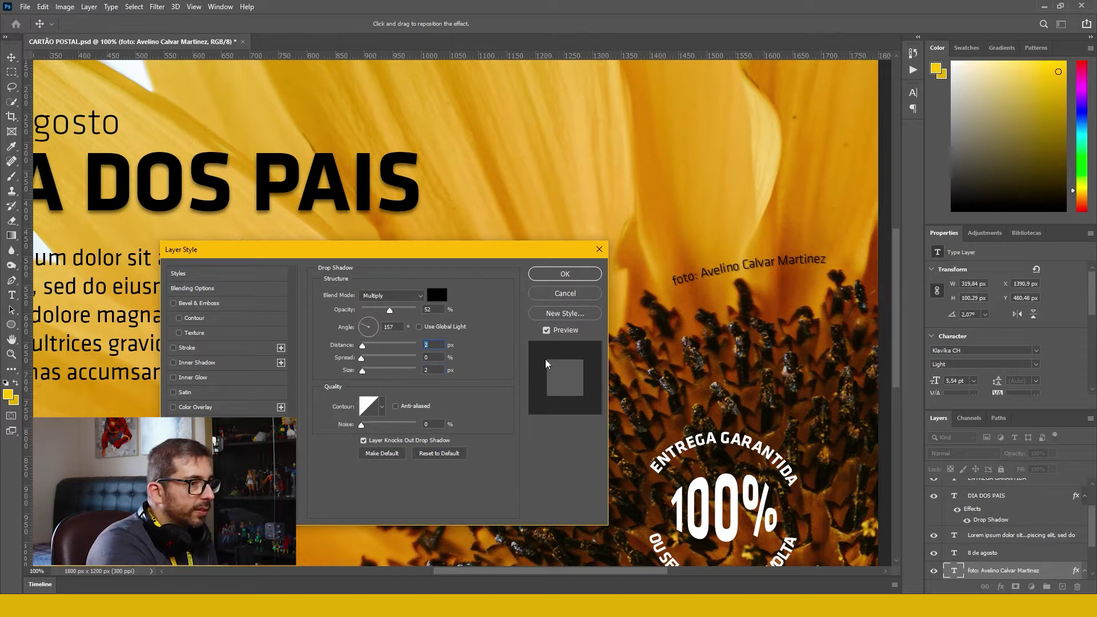
key(Tab)
key(Tab)
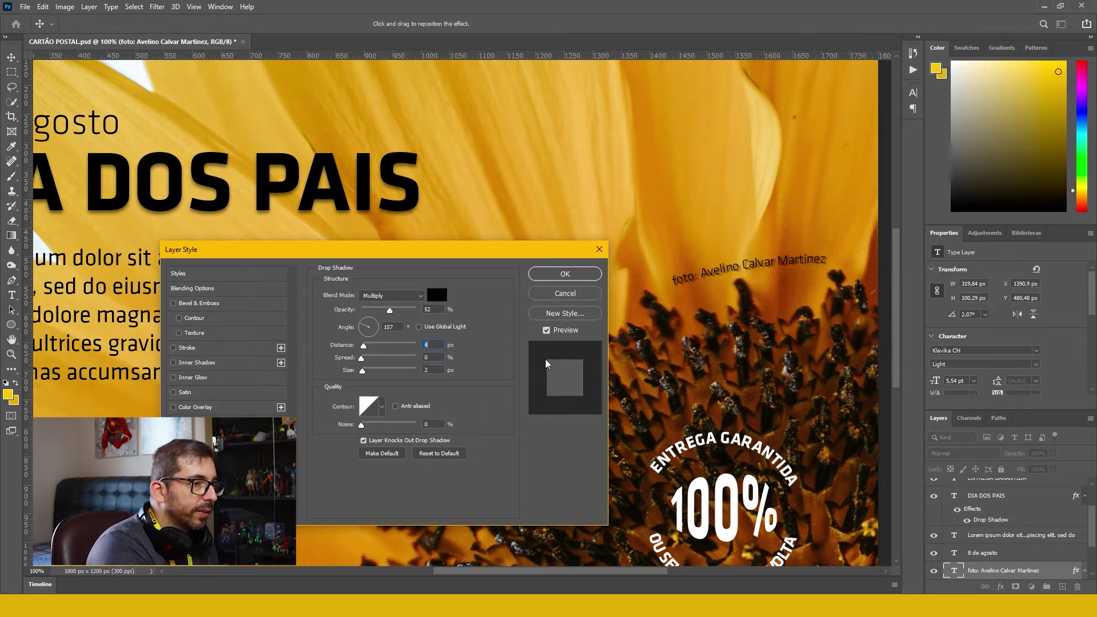
text(3)
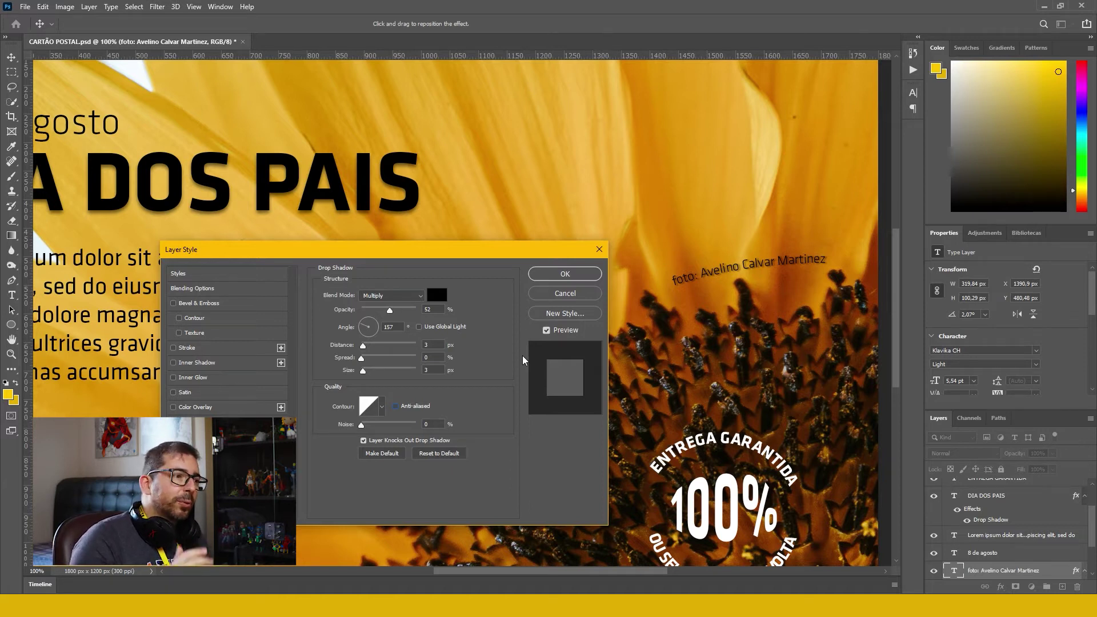
click(564, 274)
key(ctrl+0)
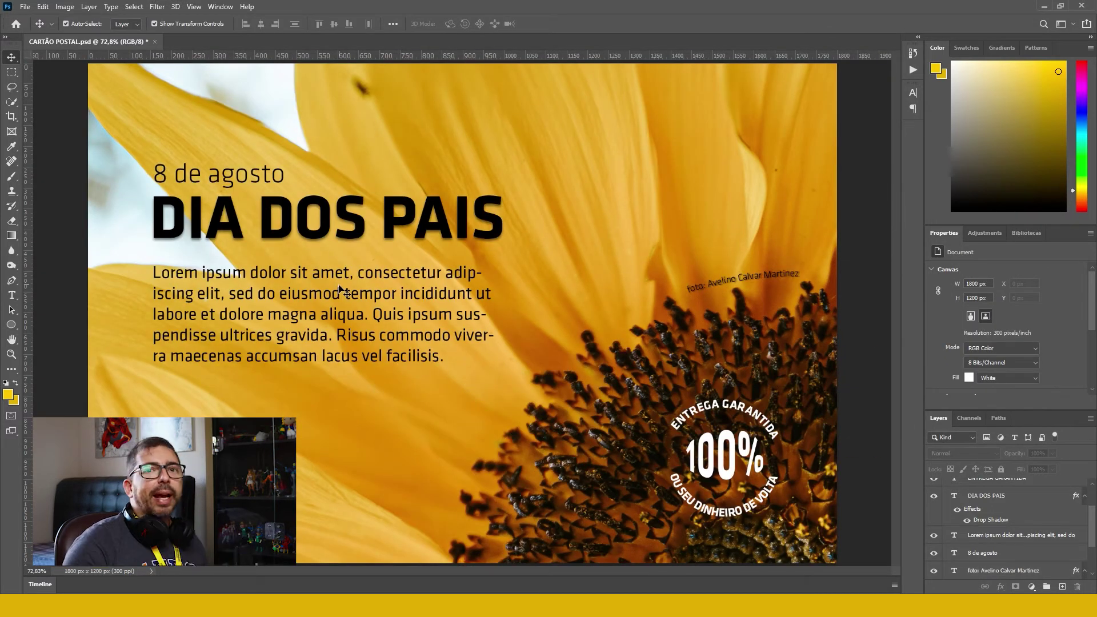
Apply a Drop Shadow to the "8 de agosto" text with 52% opacity, 157° angle, 3 px distance and 3 px size
click(246, 182)
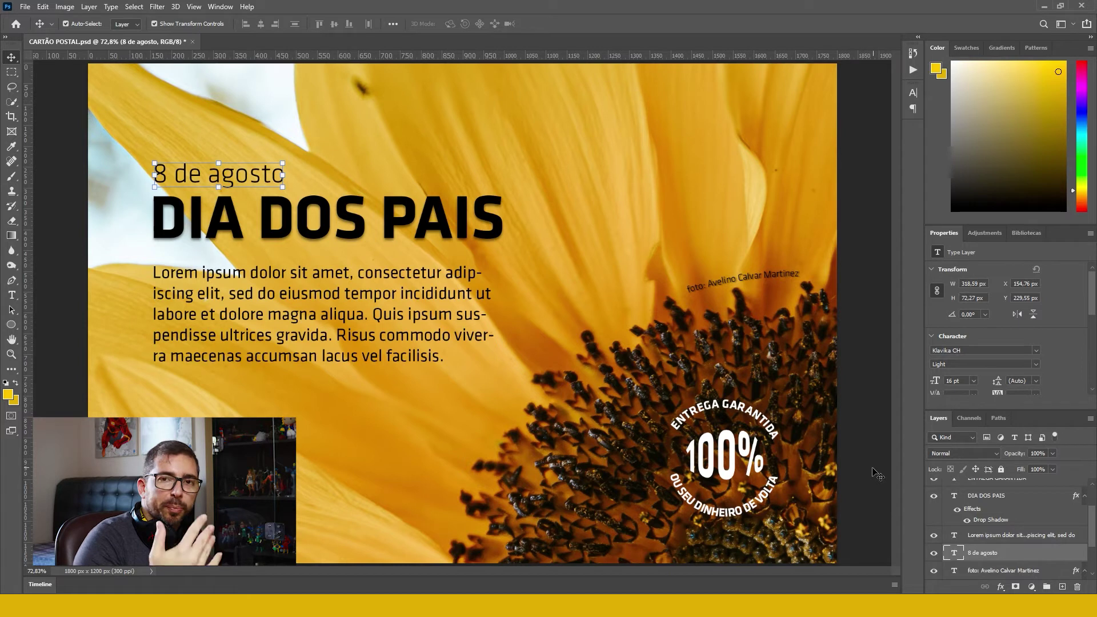
click(1000, 588)
click(1013, 587)
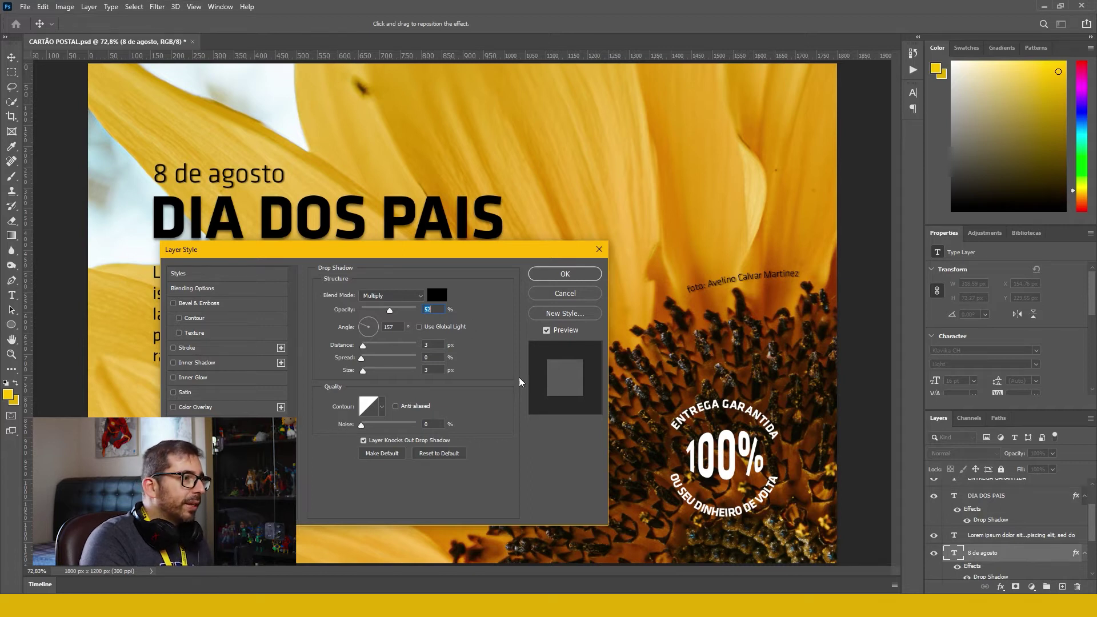
click(577, 274)
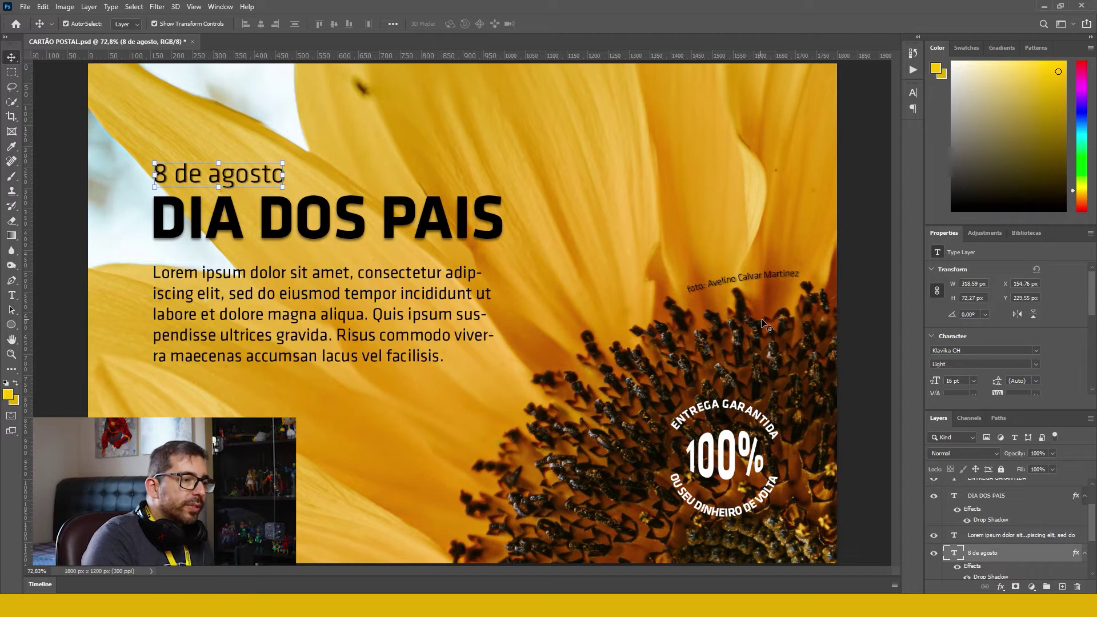
Add Bevel & Emboss to the "100%" seal text with the Outer Bevel style and a depth of 1000%
click(734, 445)
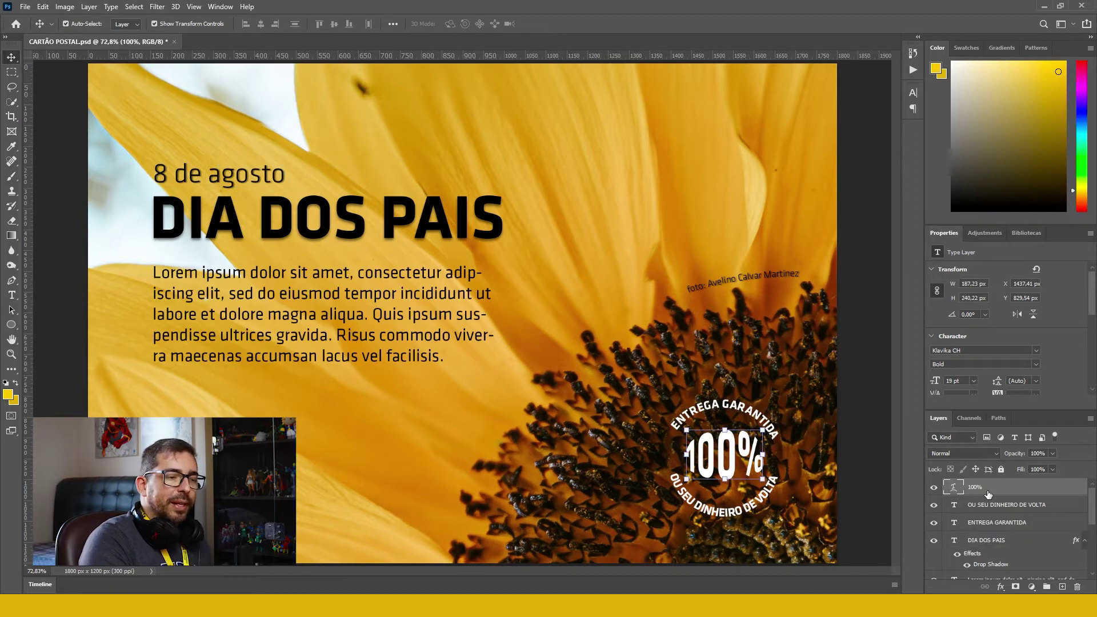
click(1000, 587)
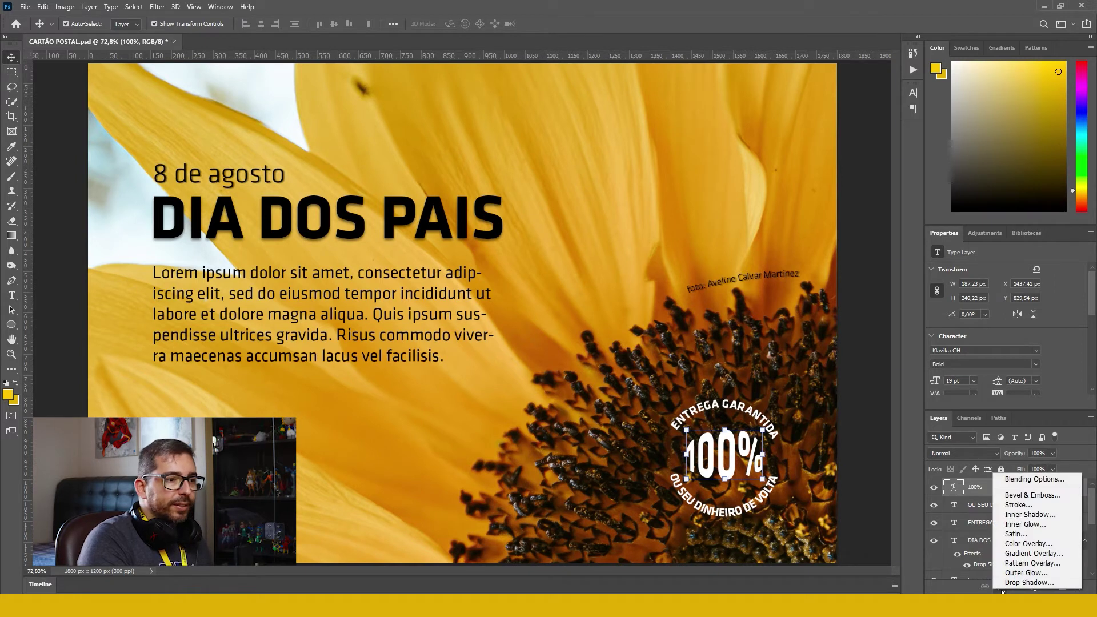
click(1076, 496)
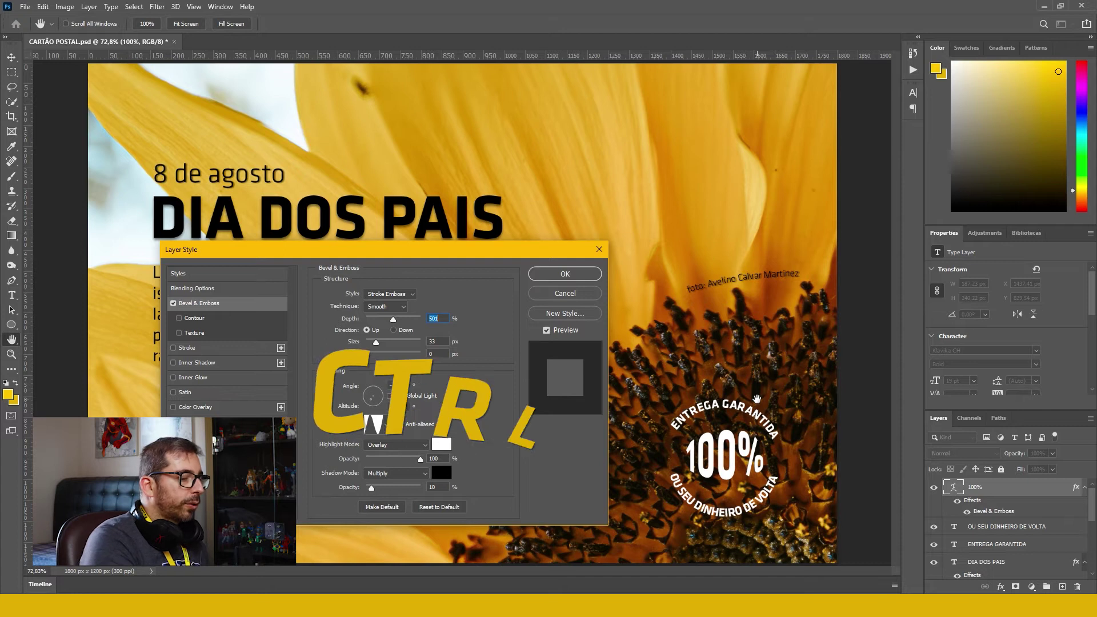
key(ctrl+plus)
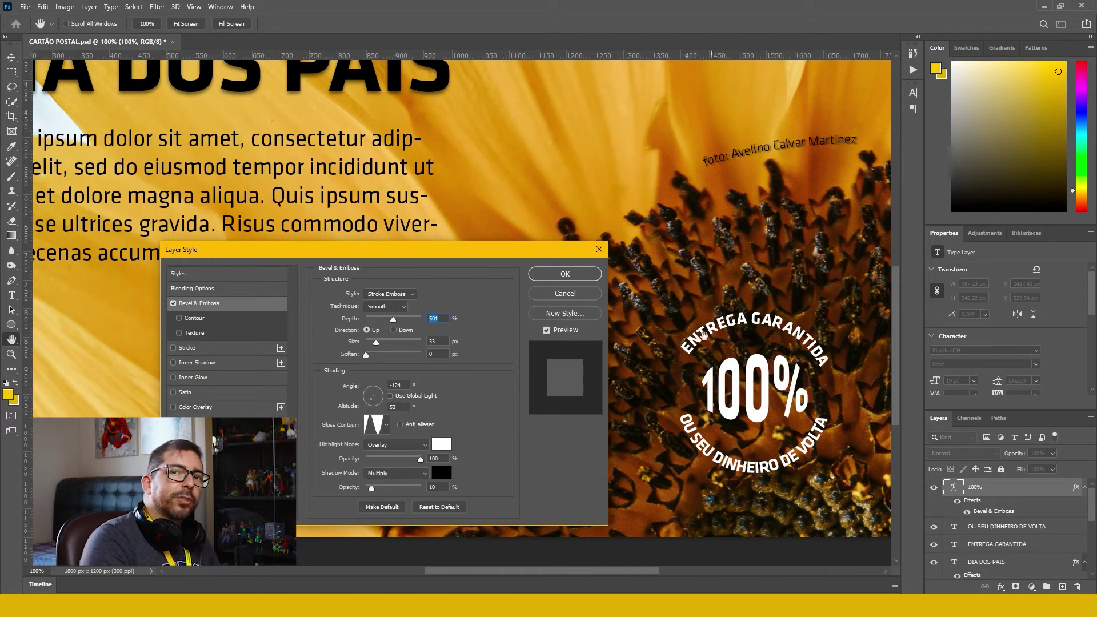
drag(769, 307, 768, 306)
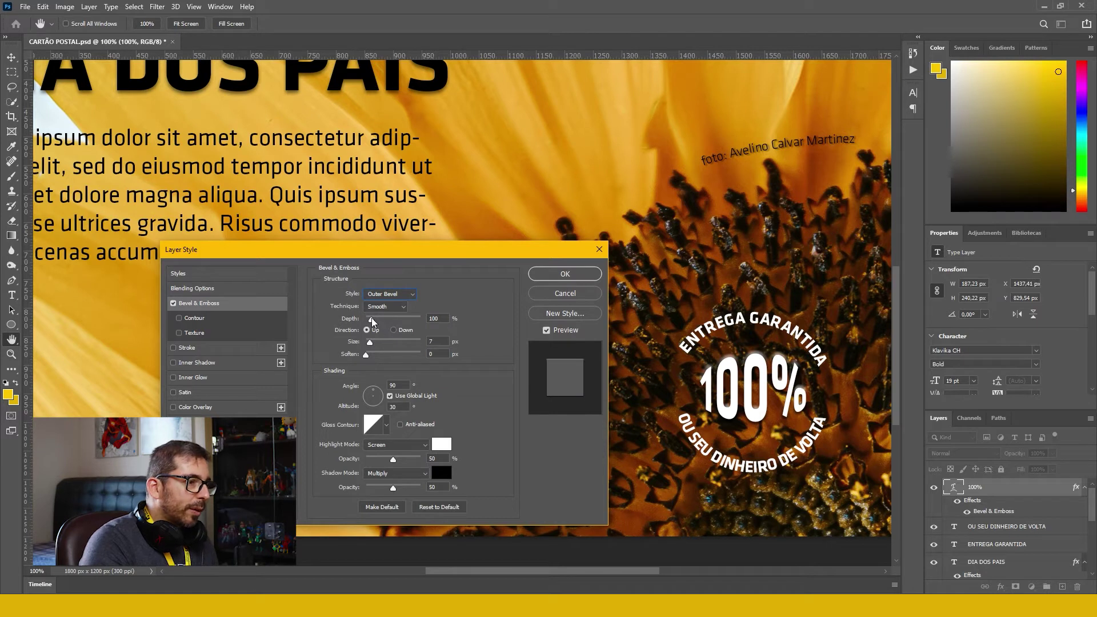
drag(372, 321, 541, 335)
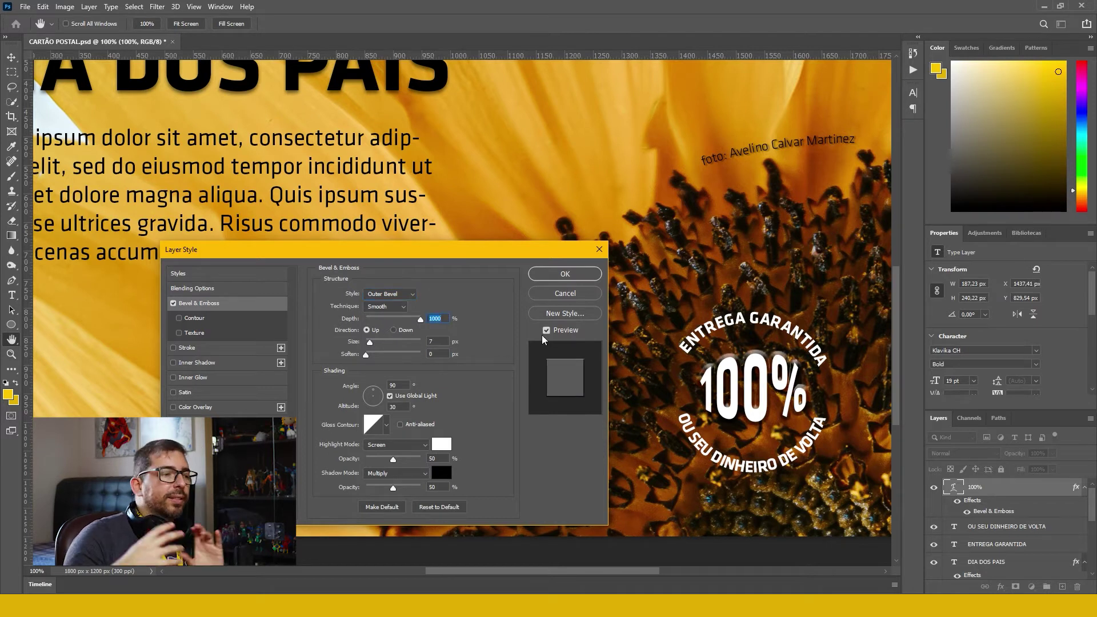
Try the outer bevel in the Down direction, return it to Up, and set size to 9 px and soften to 4 px
click(367, 330)
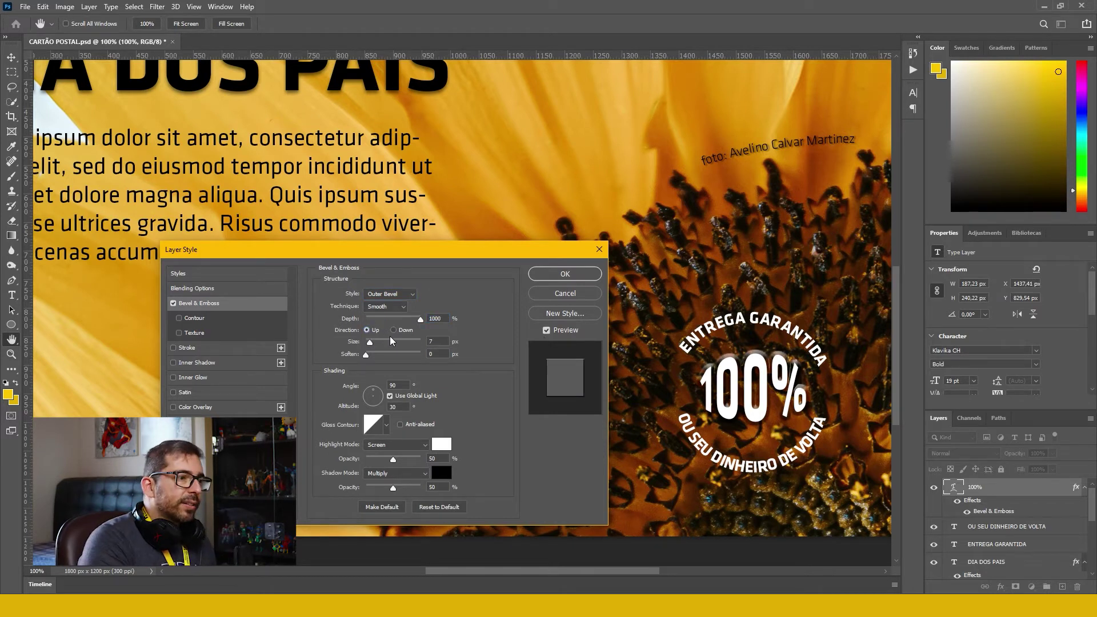
click(394, 330)
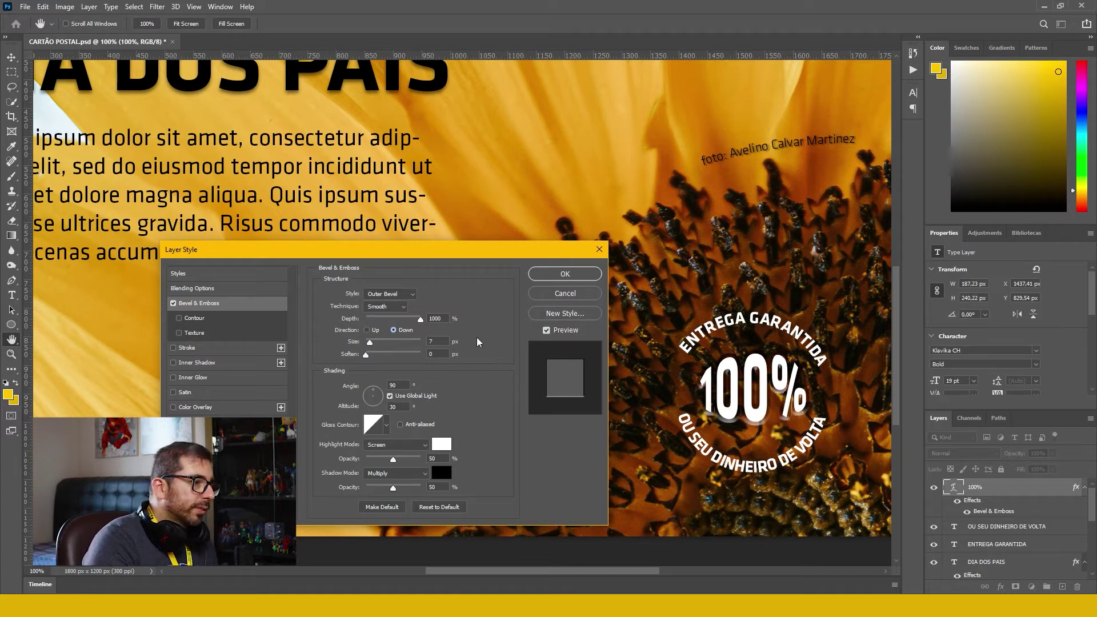
click(367, 330)
drag(375, 343, 423, 352)
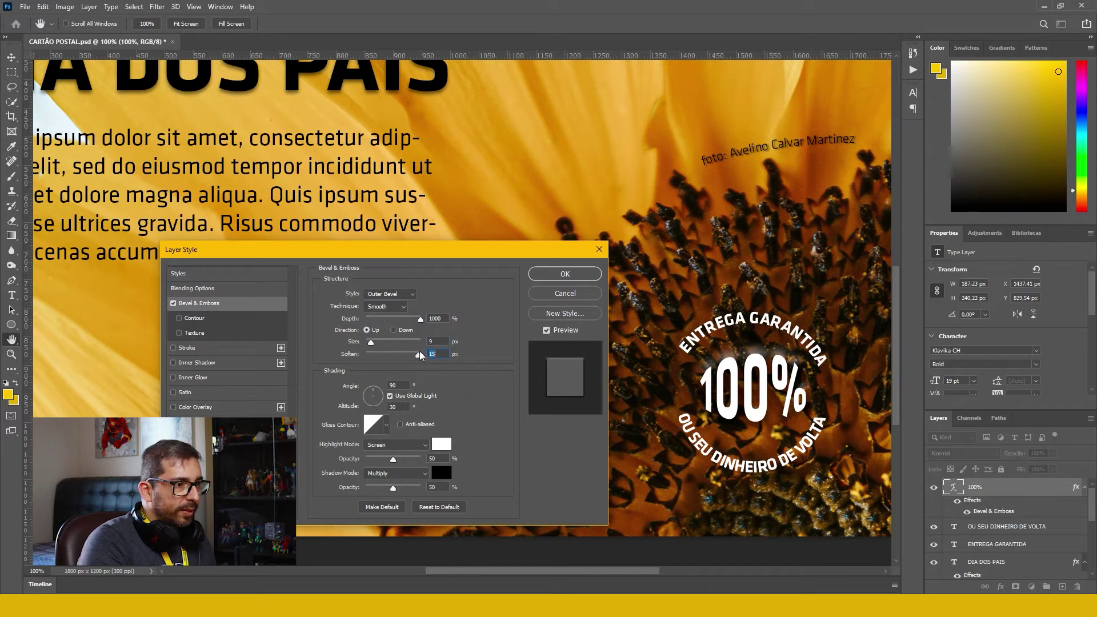
drag(420, 359, 377, 368)
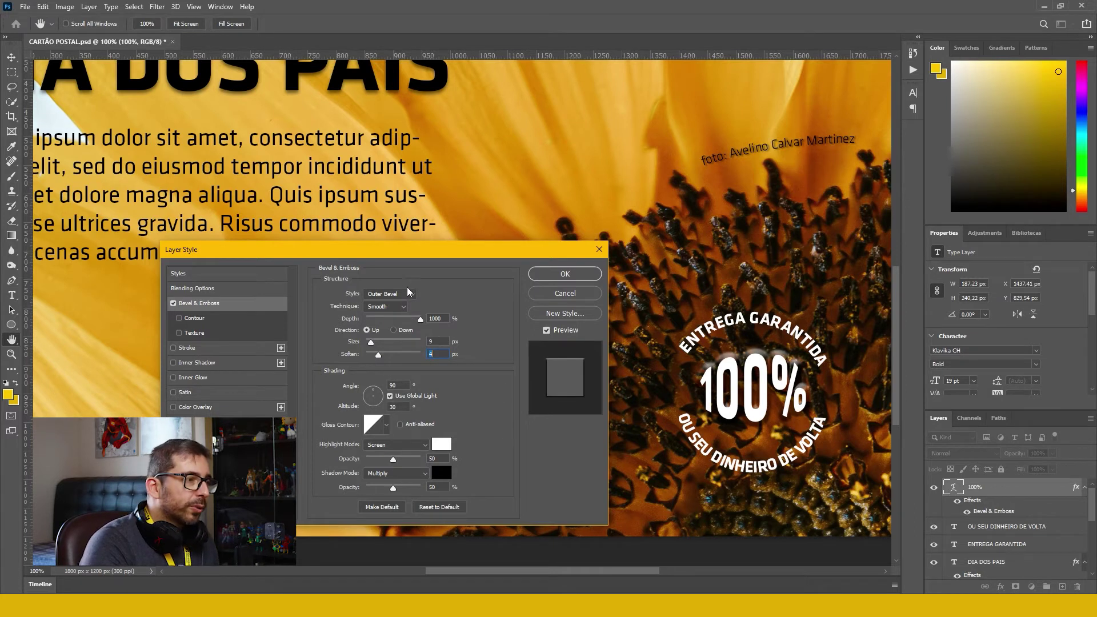
Try the Inner Bevel style in both directions, ending on Up, with size 7 px and soften 6 px
click(397, 295)
click(384, 313)
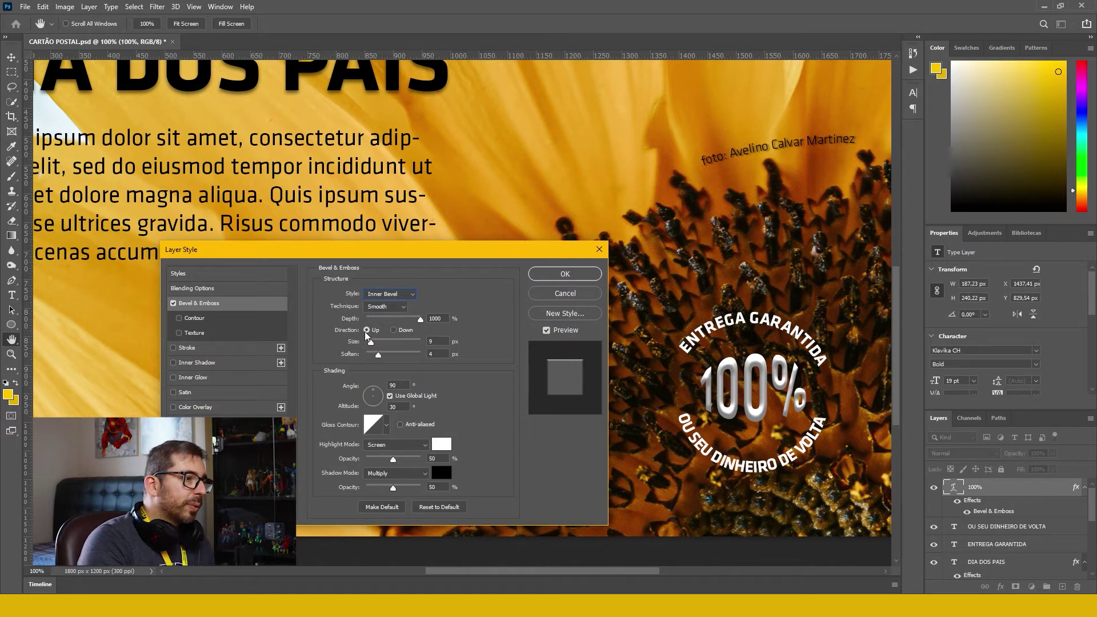
click(393, 330)
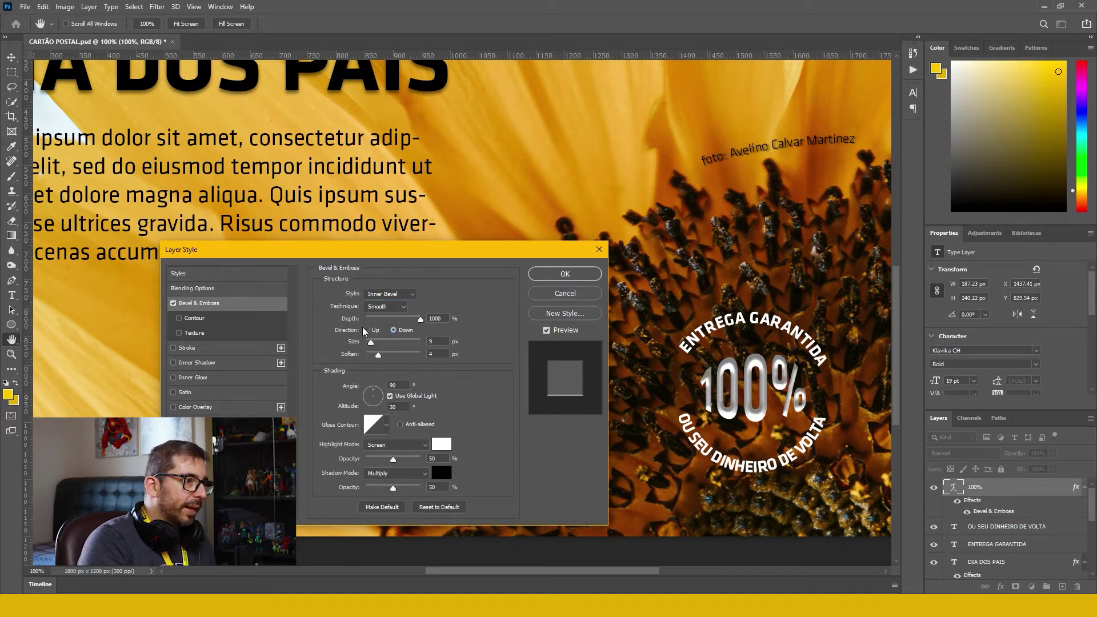
click(366, 330)
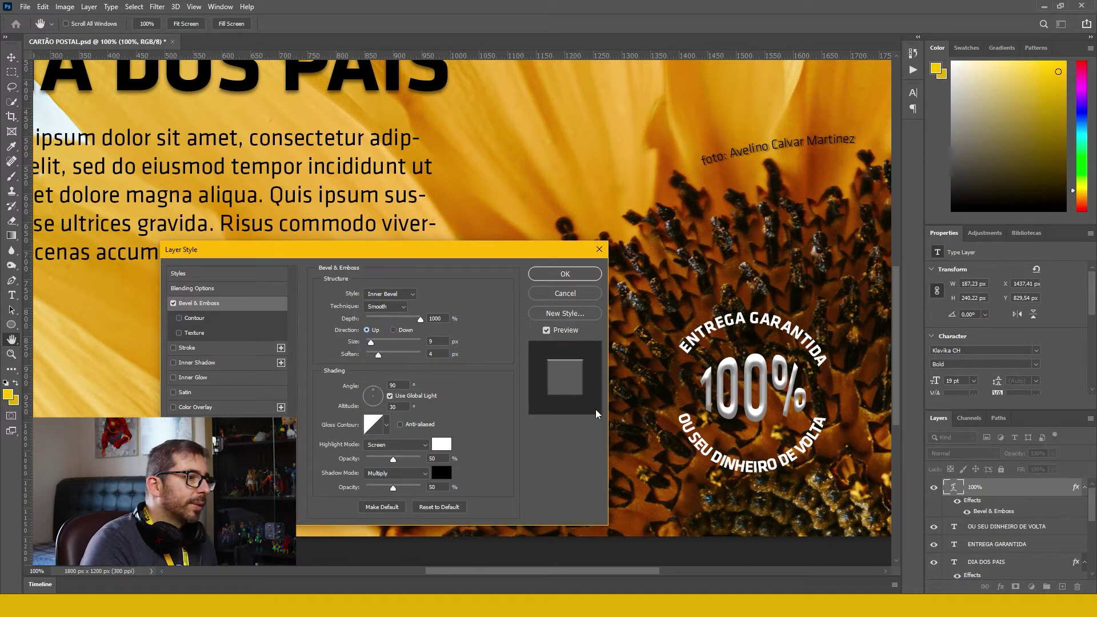
drag(374, 342, 383, 354)
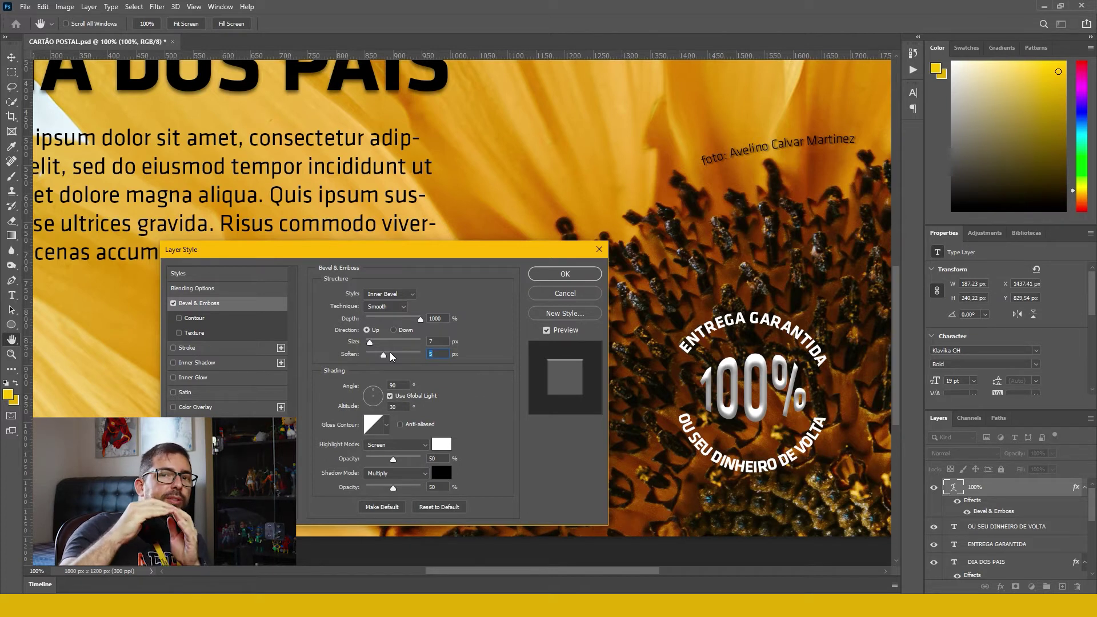
drag(390, 352, 393, 353)
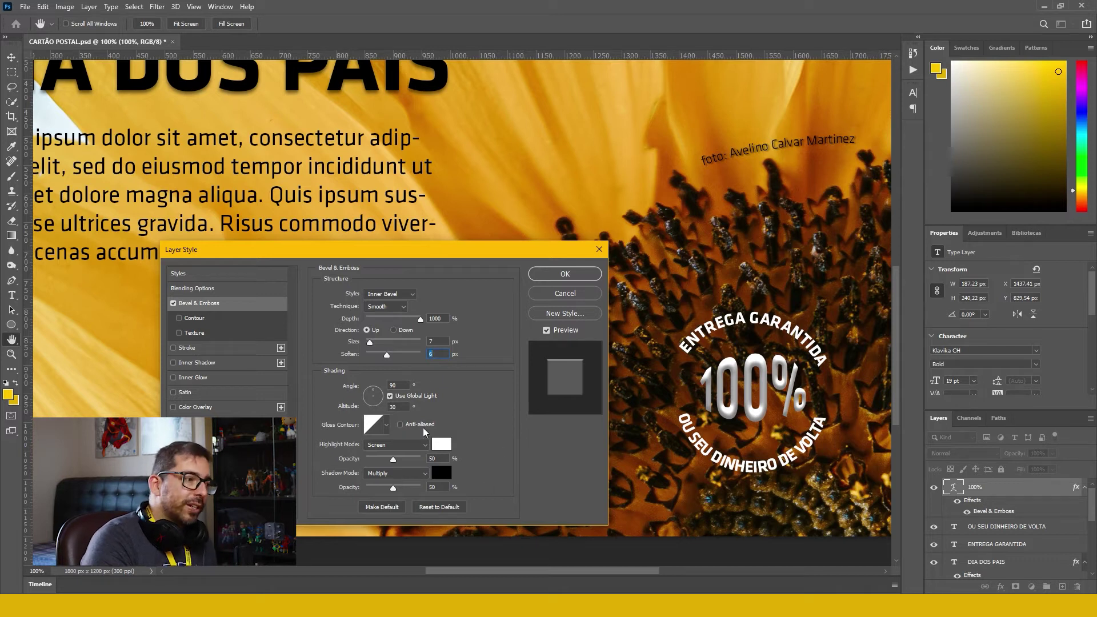
Try the Emboss style on the "100%" text's bevel and switch the style to Stroke Emboss
click(389, 293)
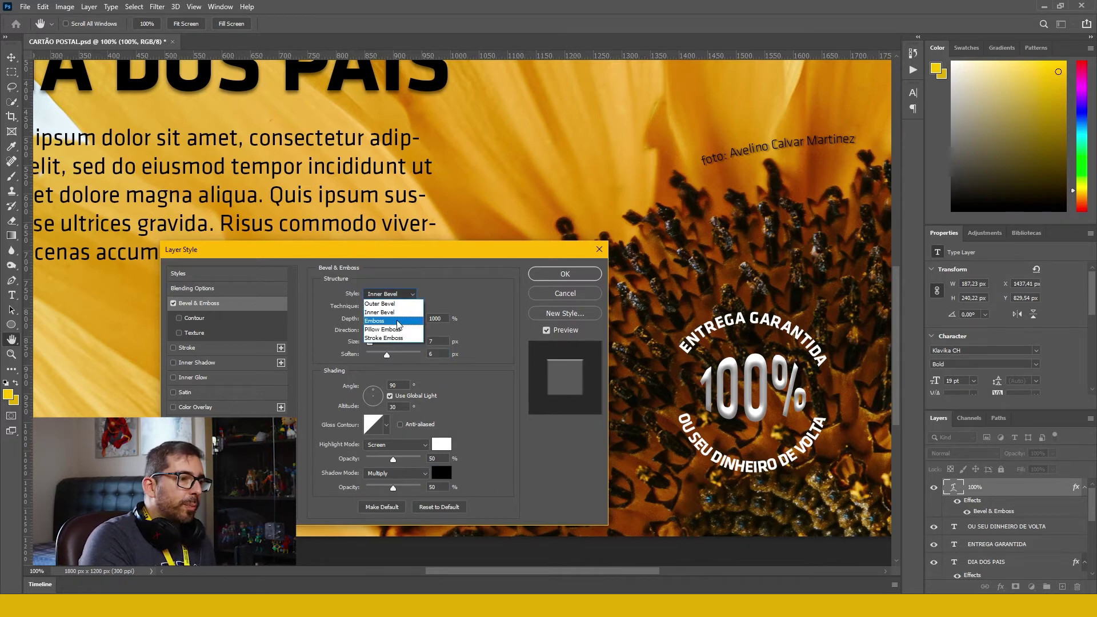
click(397, 319)
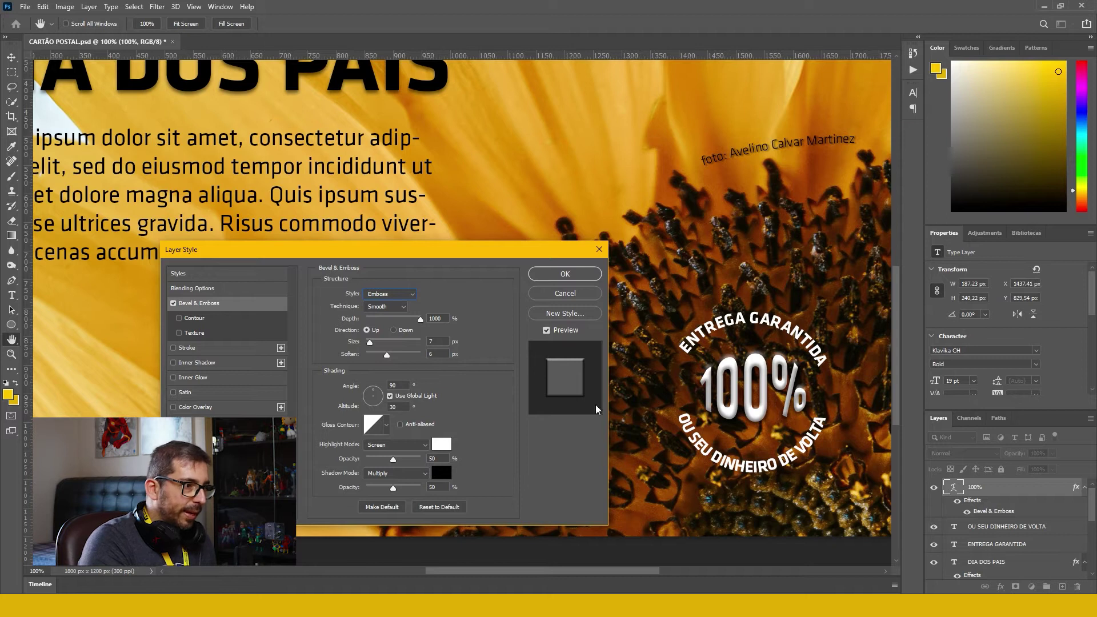
click(389, 293)
click(397, 329)
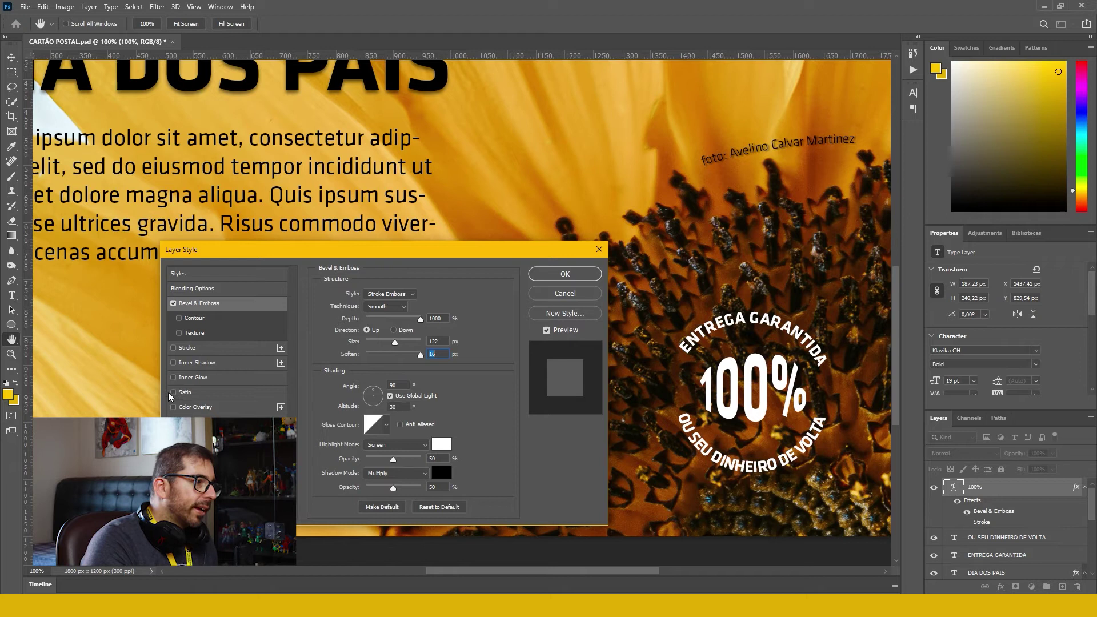
Enable the Stroke effect on the "100%" text and set the stroke emboss to 6 px size and 9 px soften
mouse_move(394, 343)
mouse_down()
mouse_move(361, 346)
mouse_move(436, 349)
mouse_move(365, 355)
mouse_move(363, 345)
mouse_move(395, 354)
mouse_up()
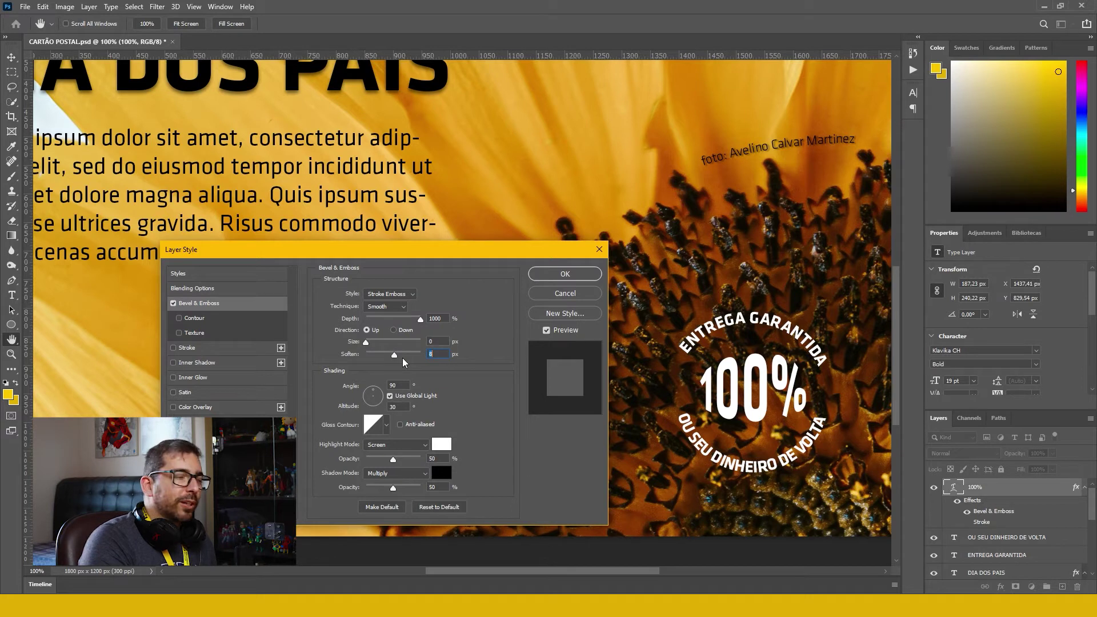
click(173, 351)
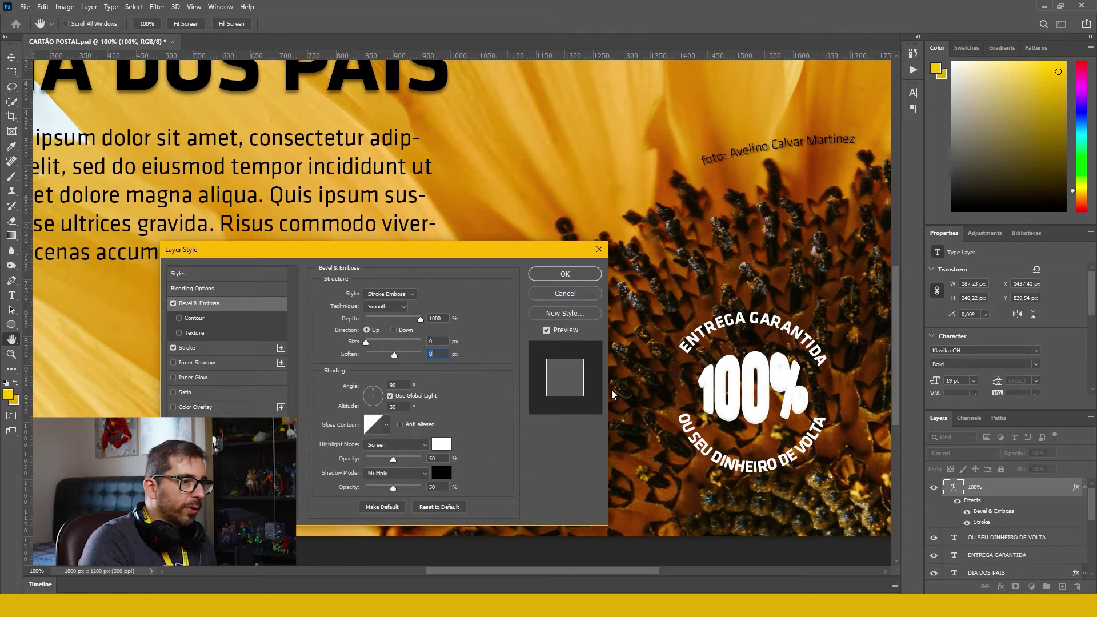
drag(369, 343, 395, 357)
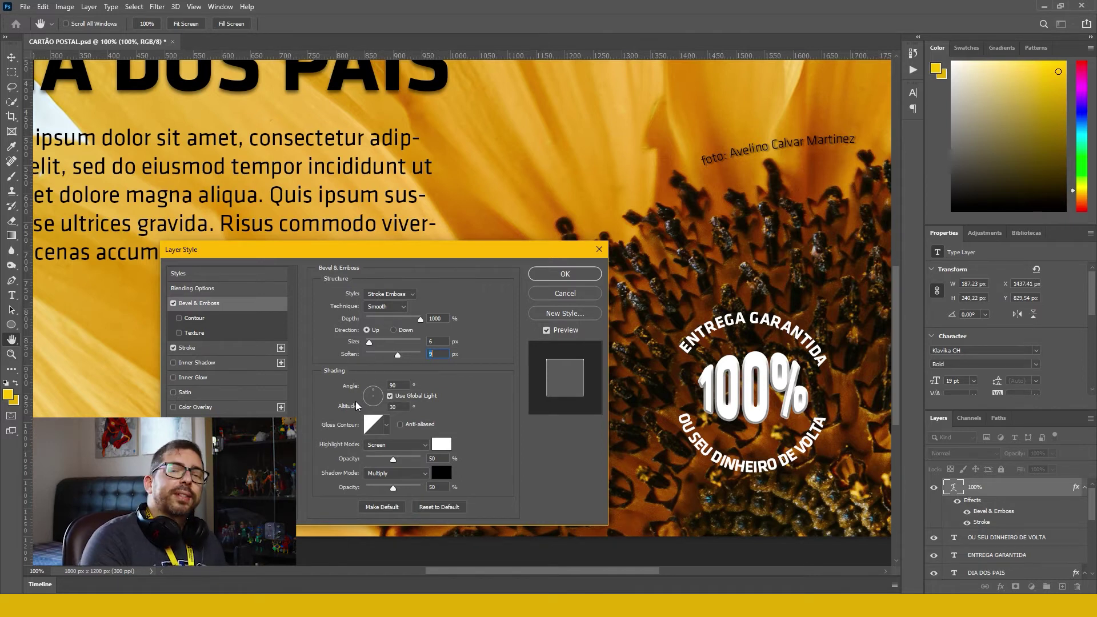
Enable Gradient Overlay on the "100%" text and try its Darken blend mode
click(195, 409)
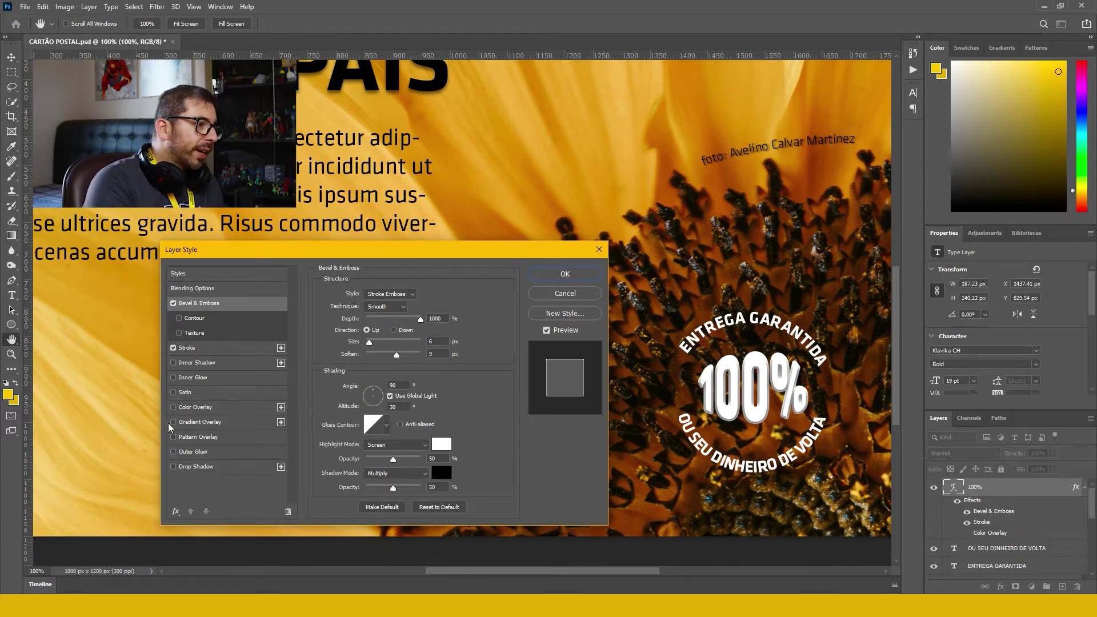
click(173, 422)
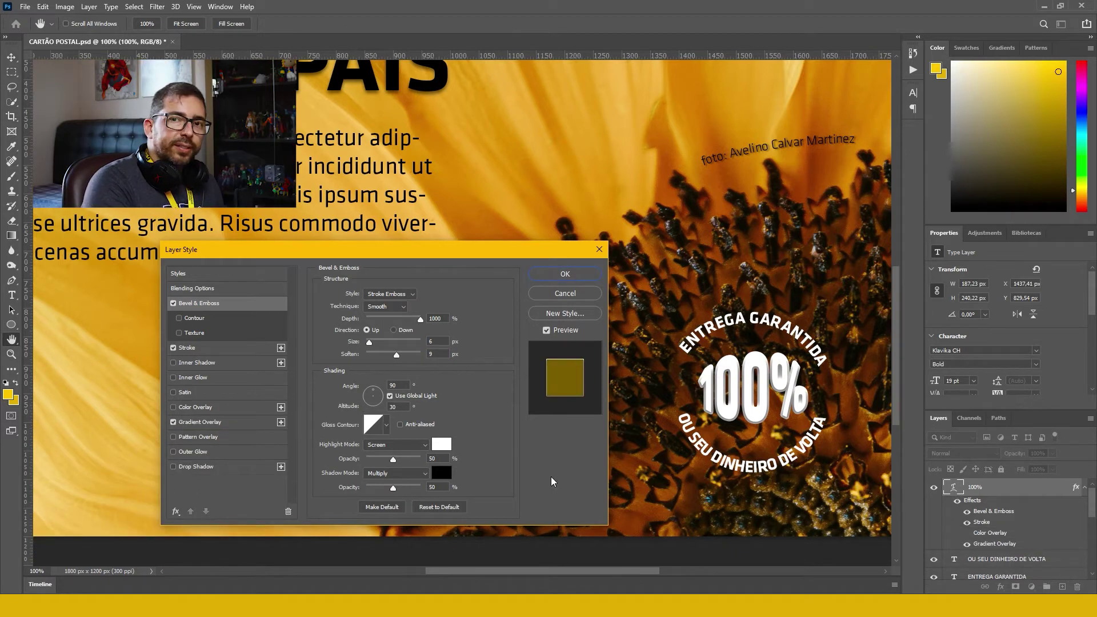
click(206, 423)
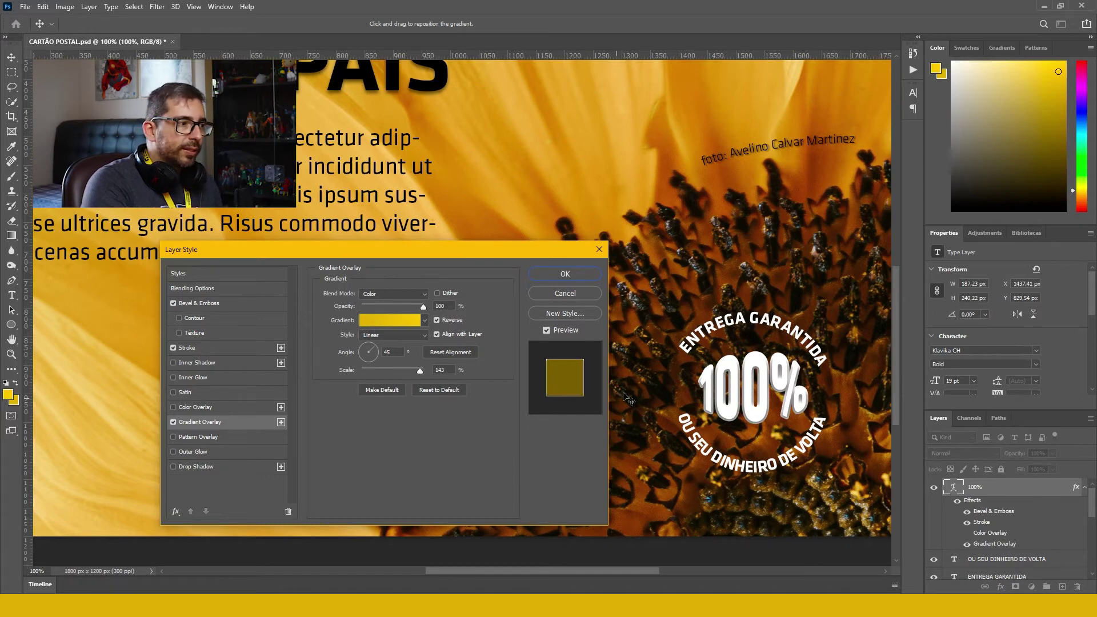
click(395, 293)
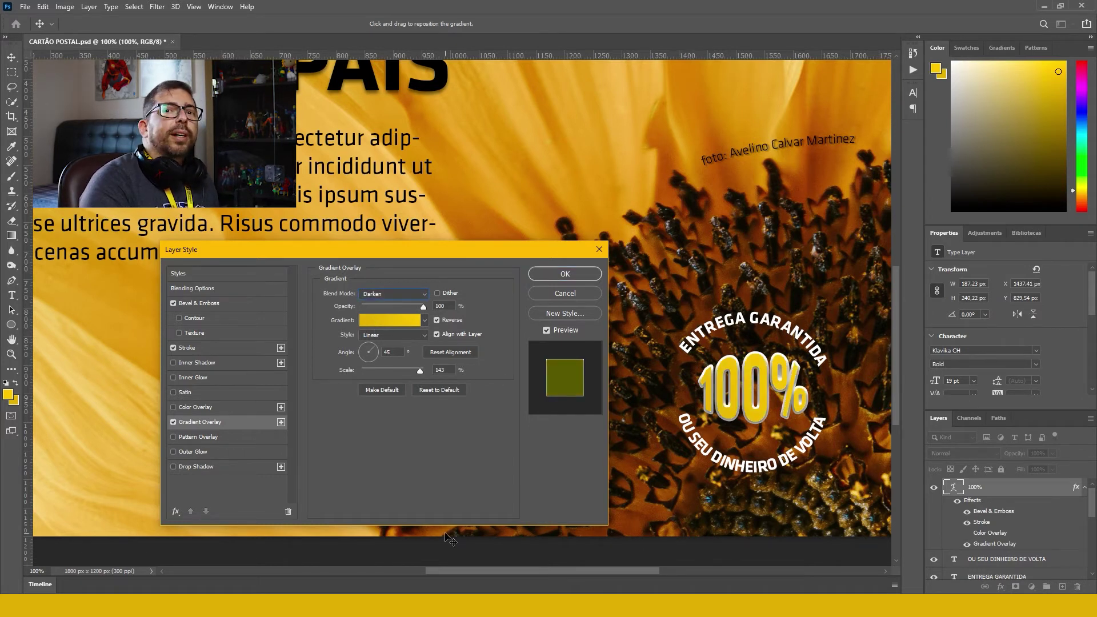
Apply the "Preto, Branco" preset from Básicos to the gradient overlay, with the blend mode set to Normal
click(390, 319)
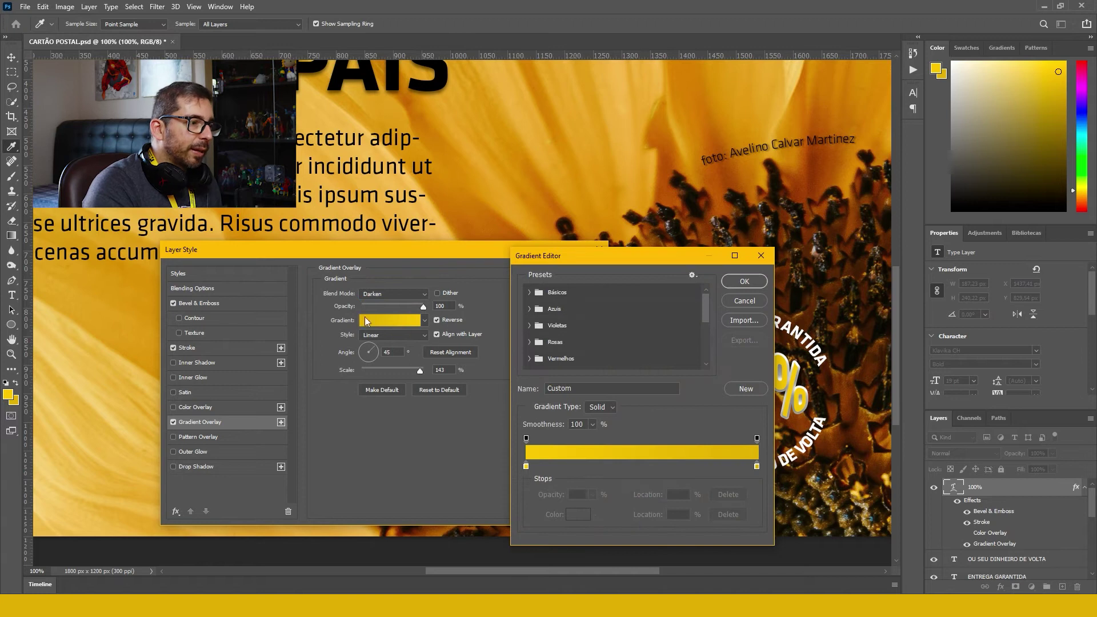
click(529, 292)
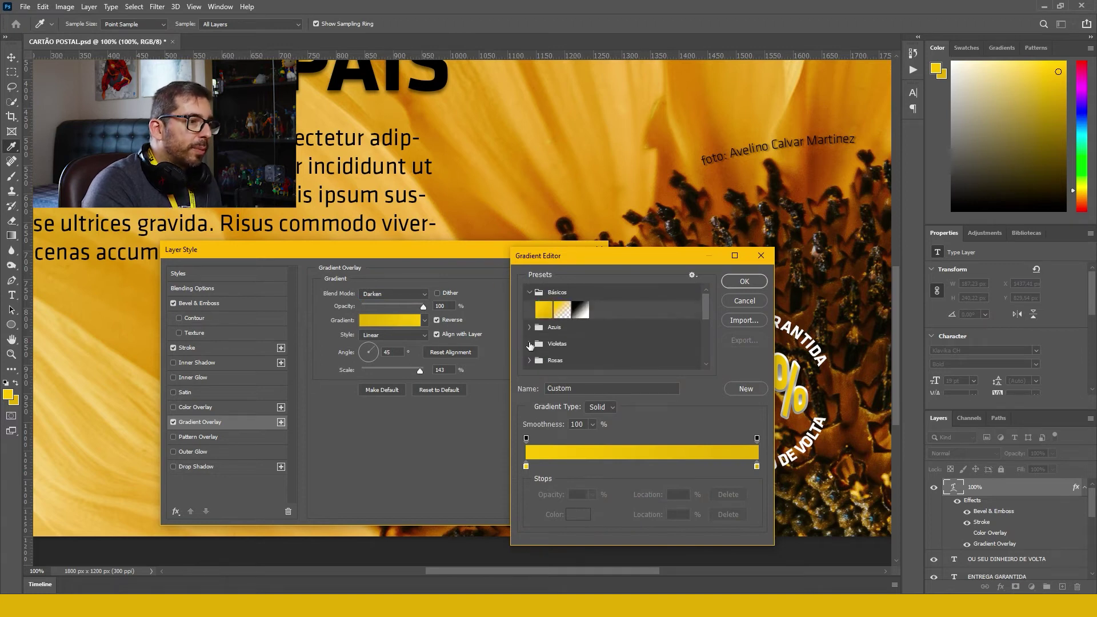
click(580, 309)
drag(589, 256, 439, 67)
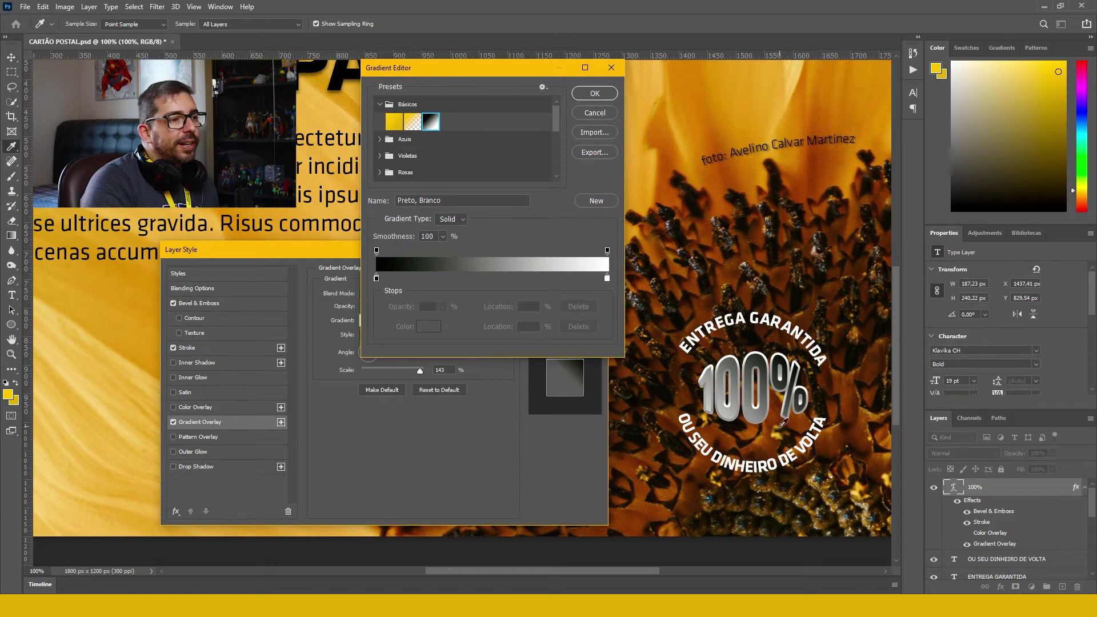
click(595, 95)
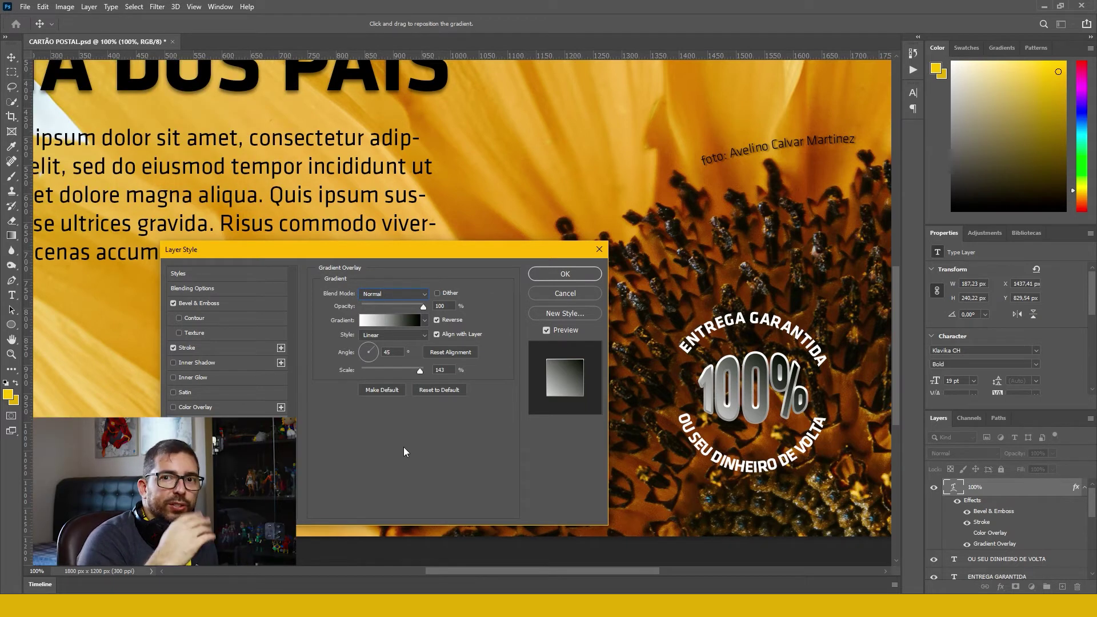
Try the Radial, Angle and Reflected gradient styles for the overlay, ending on Diamond
click(400, 336)
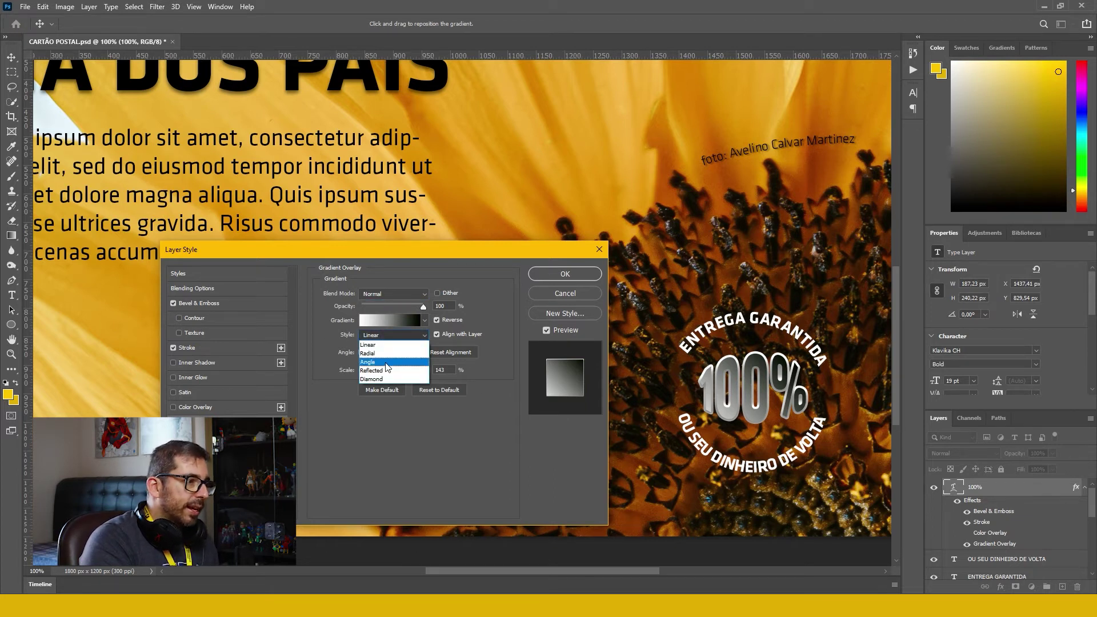
click(369, 353)
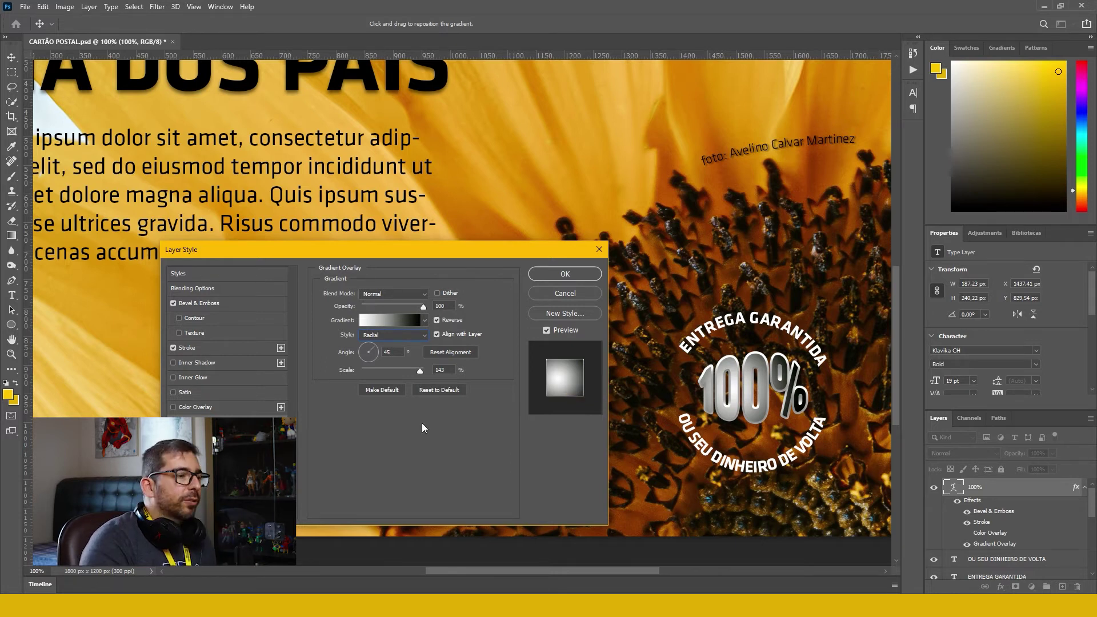
key(Down)
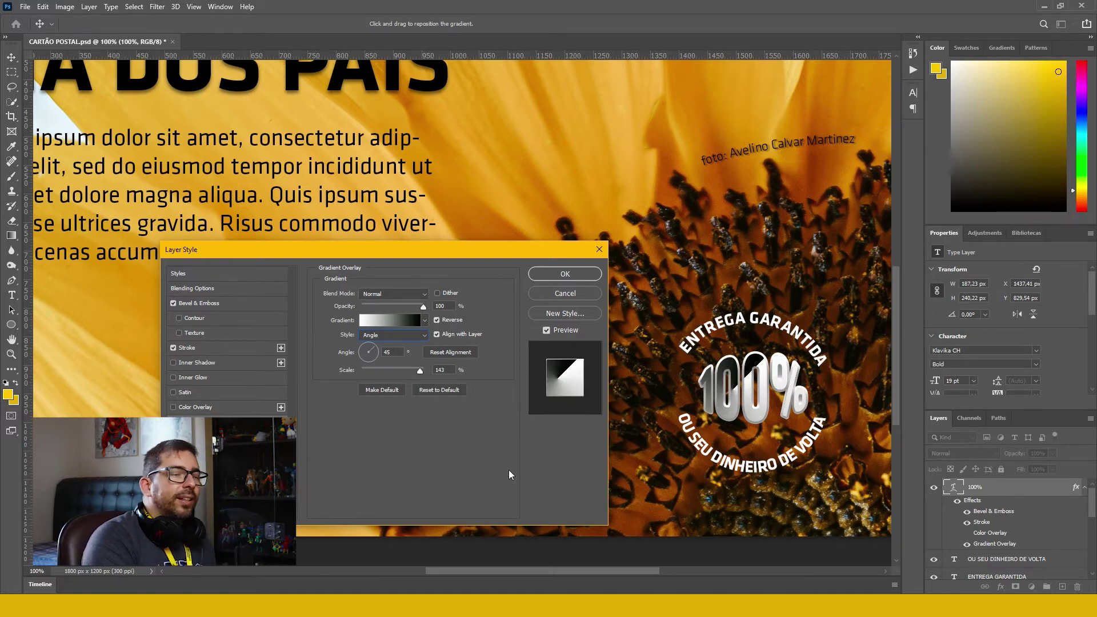
key(Down)
key(Down)
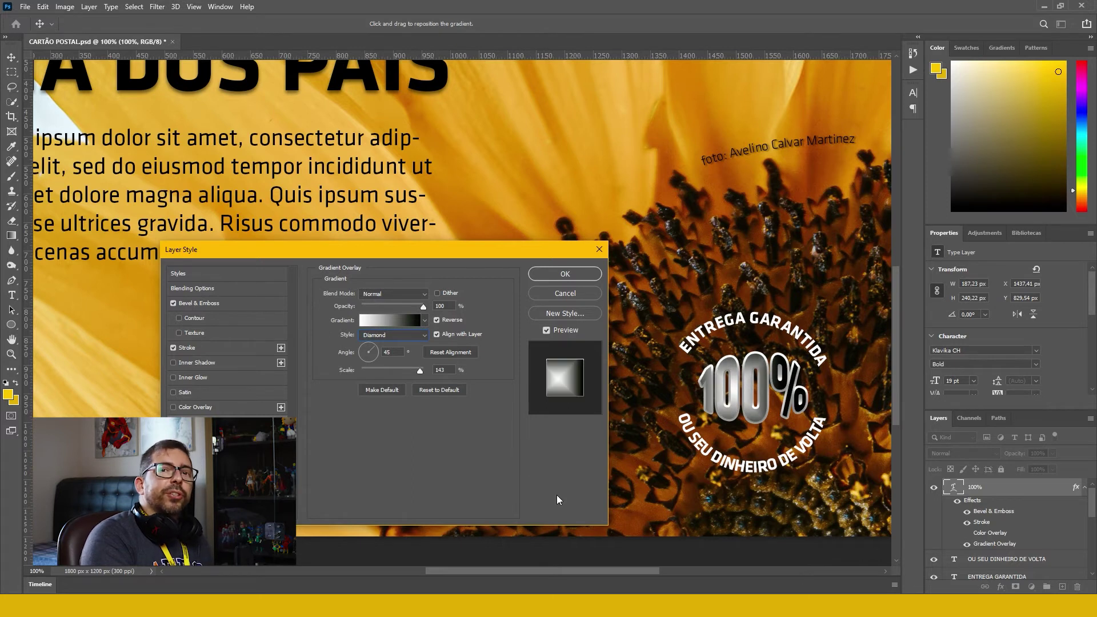
Preview the gradient without Reverse, keep it reversed with scale at 150%, and apply the layer styles
click(435, 319)
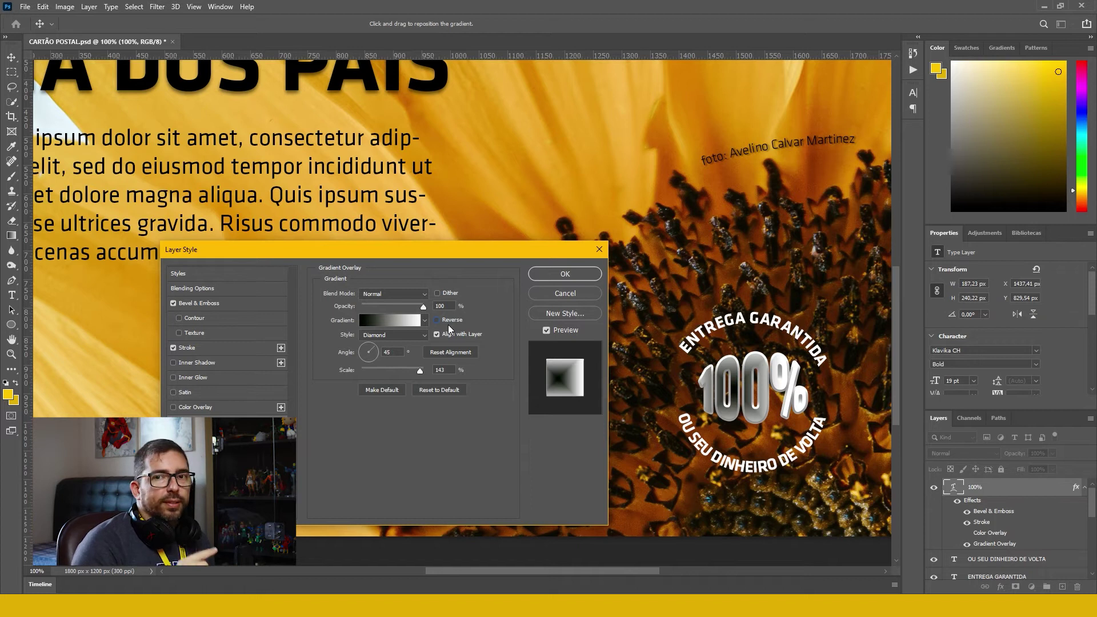
mouse_move(414, 376)
mouse_down()
mouse_move(380, 372)
mouse_move(466, 378)
mouse_up()
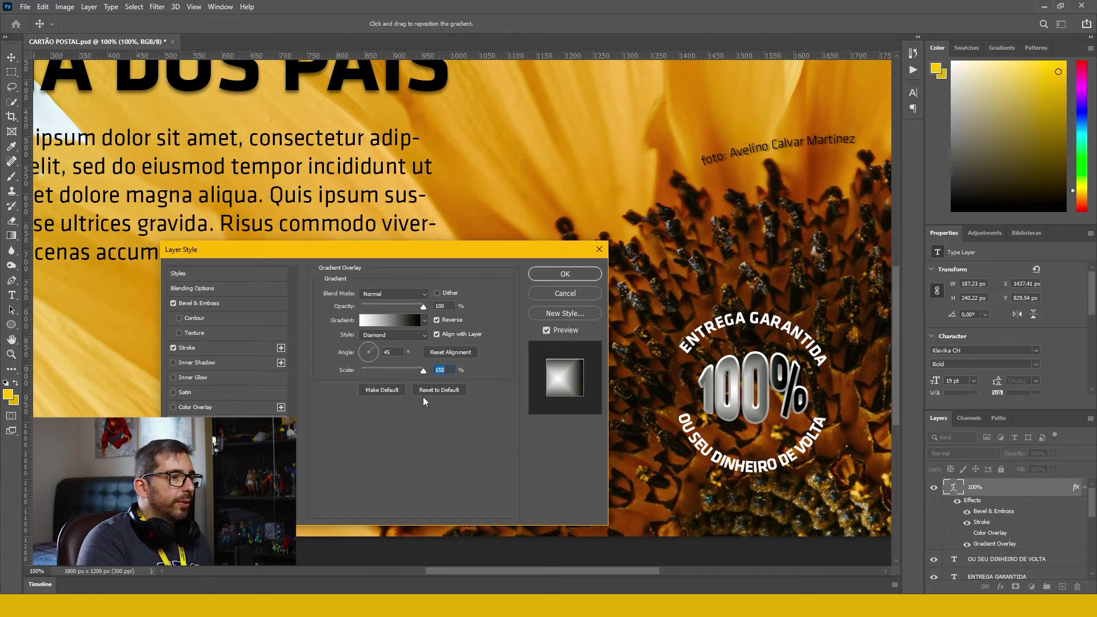
click(565, 274)
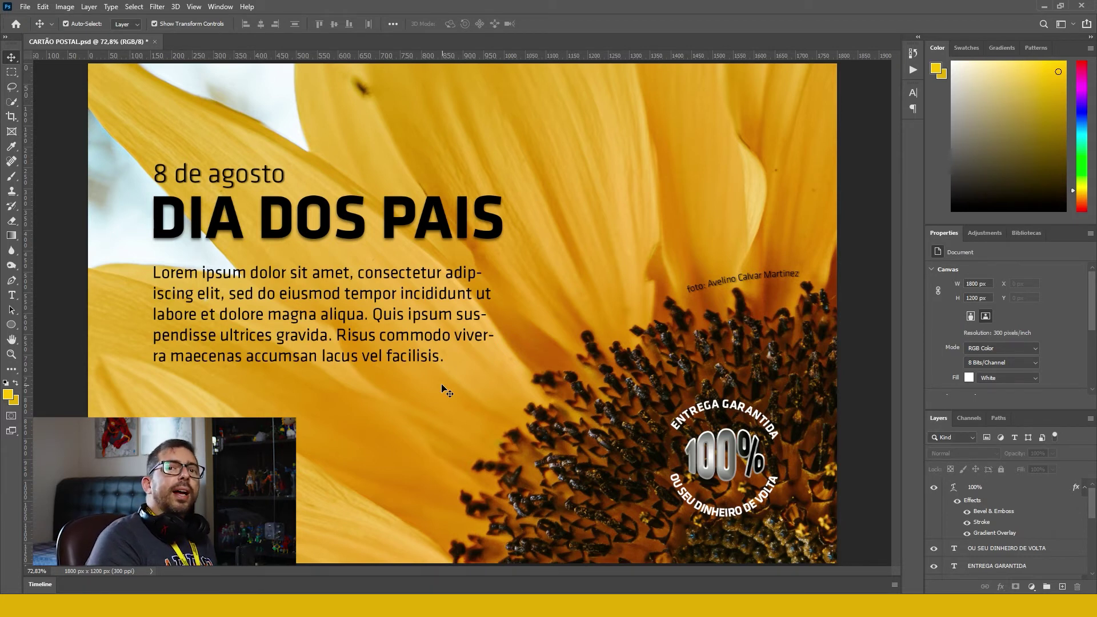
Draw a rectangle shape about 1027 by 341 px over the Lorem ipsum paragraph, with solid yellow fill and no stroke
click(11, 326)
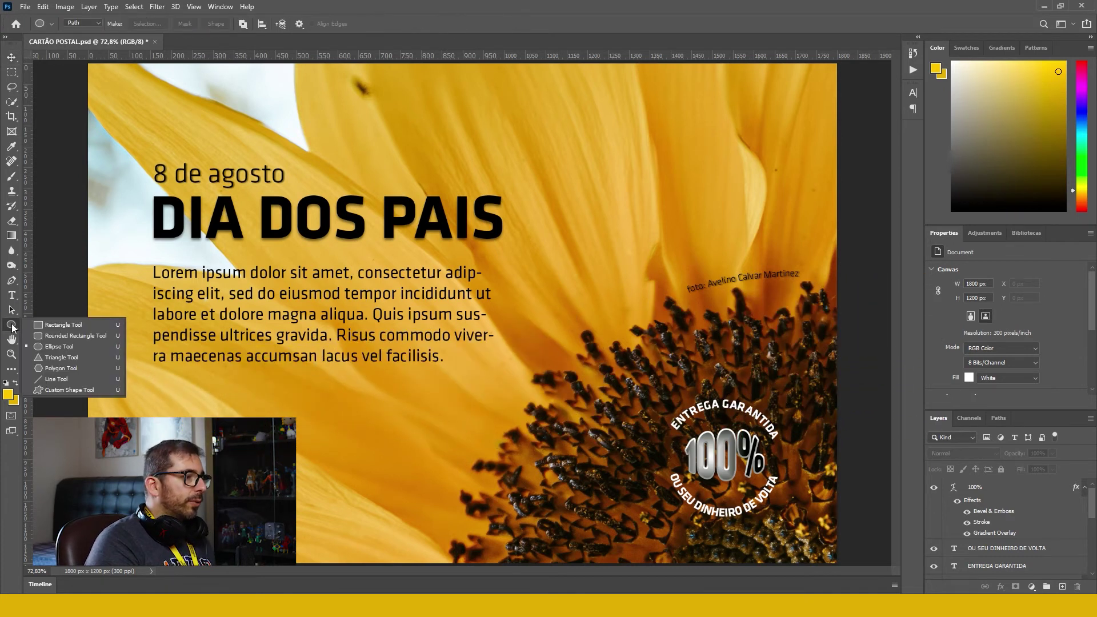
click(59, 324)
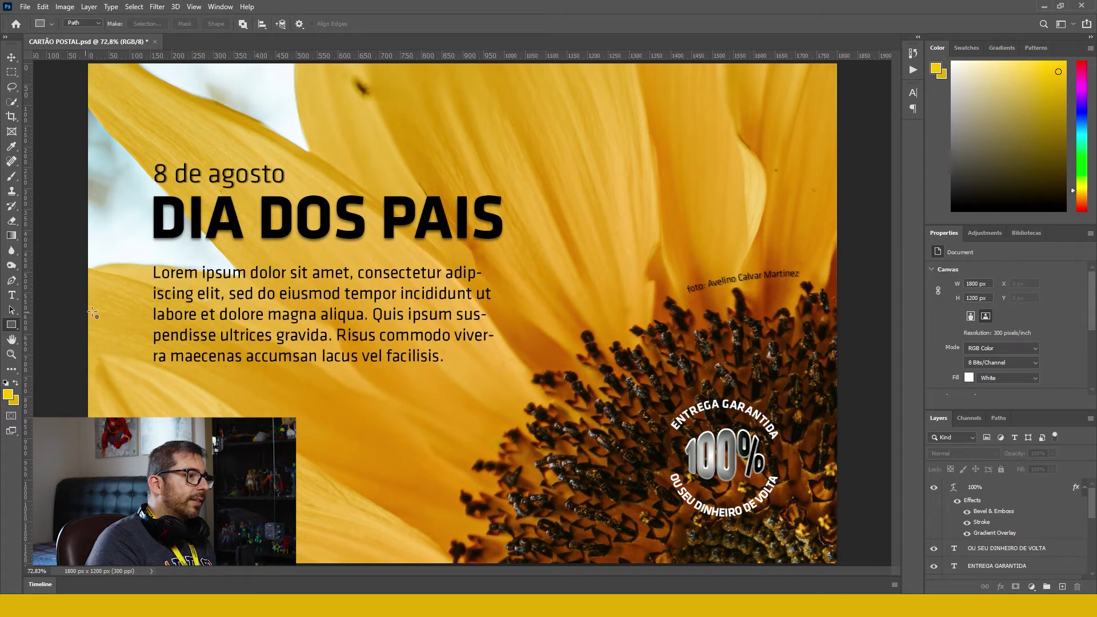
click(83, 23)
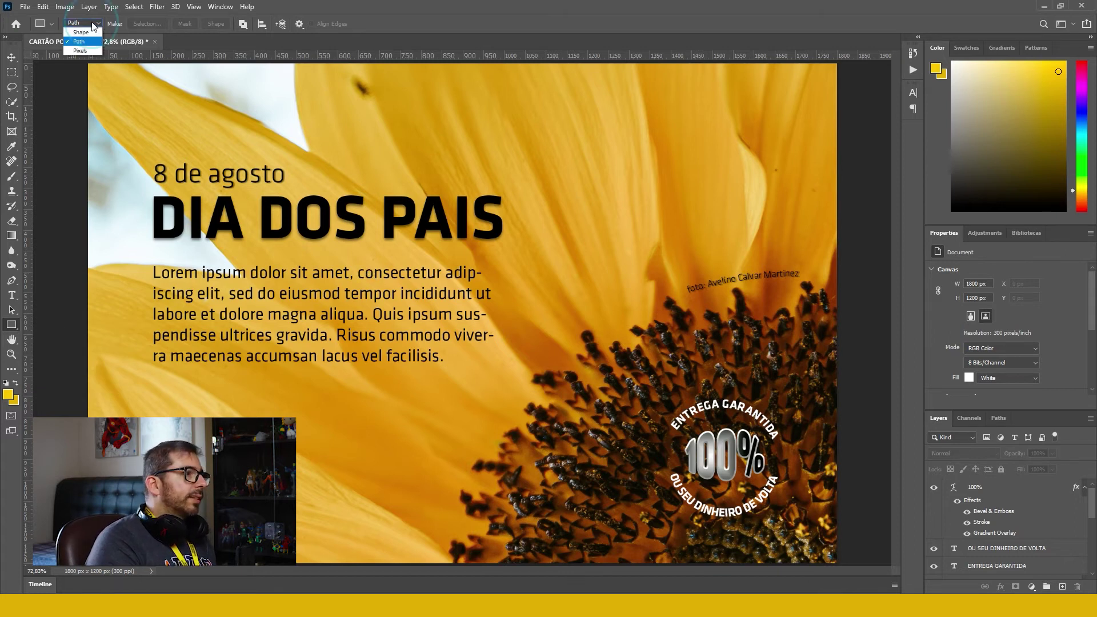
click(77, 16)
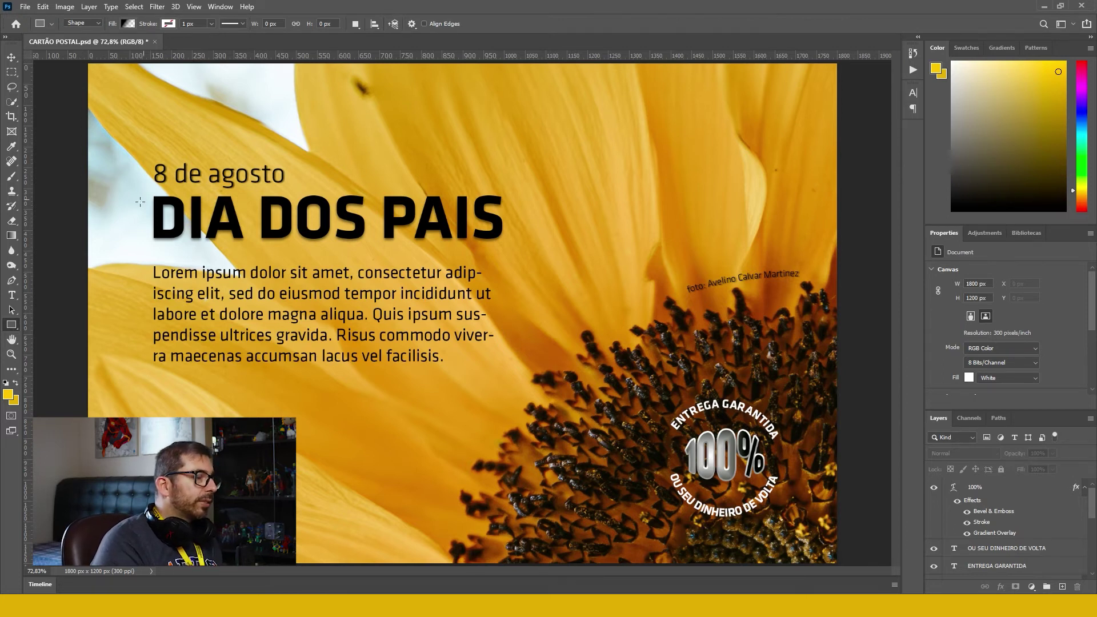
click(129, 24)
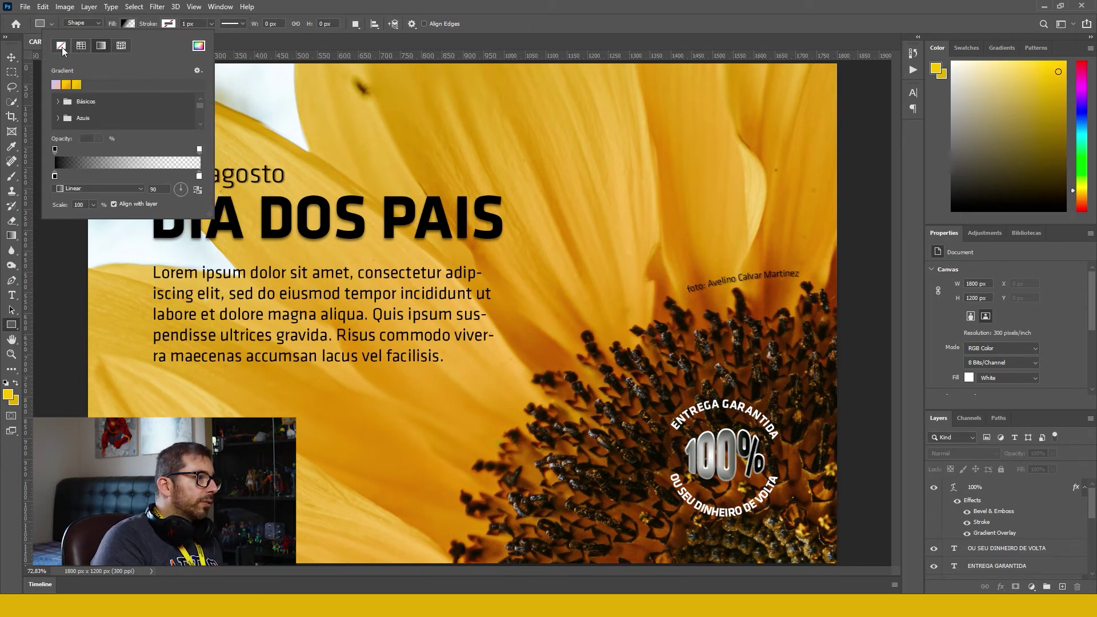
click(83, 48)
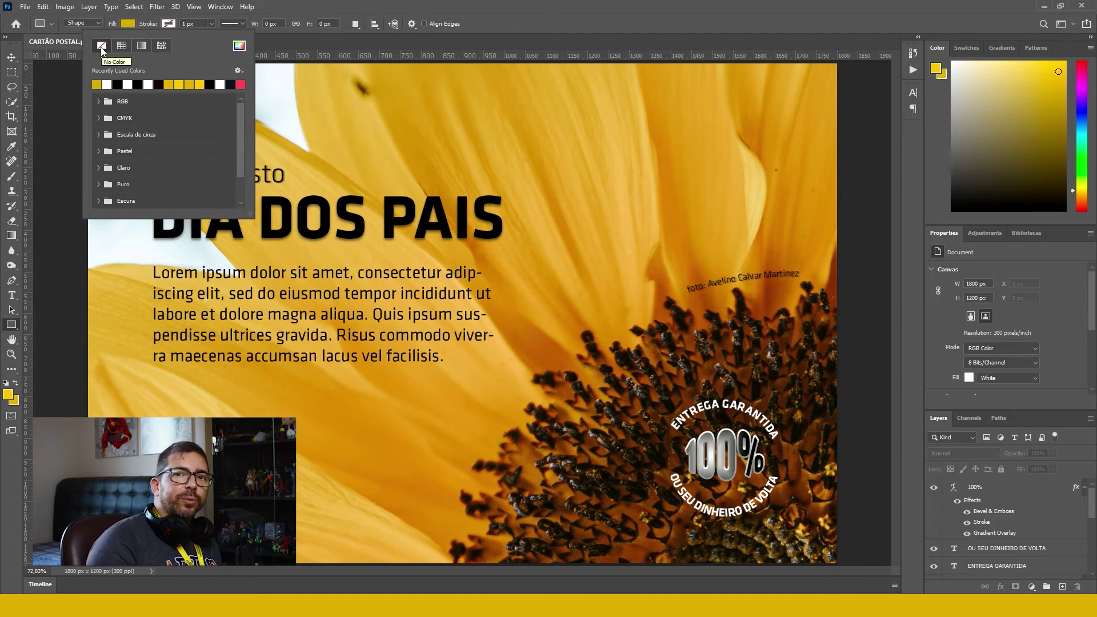
click(389, 297)
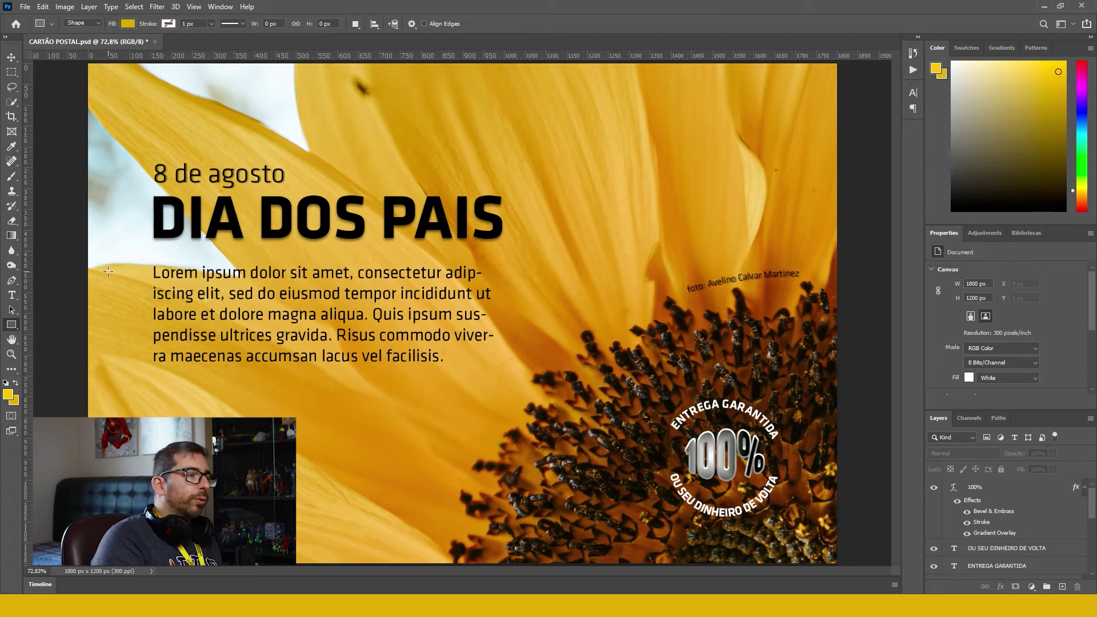
drag(99, 248, 526, 390)
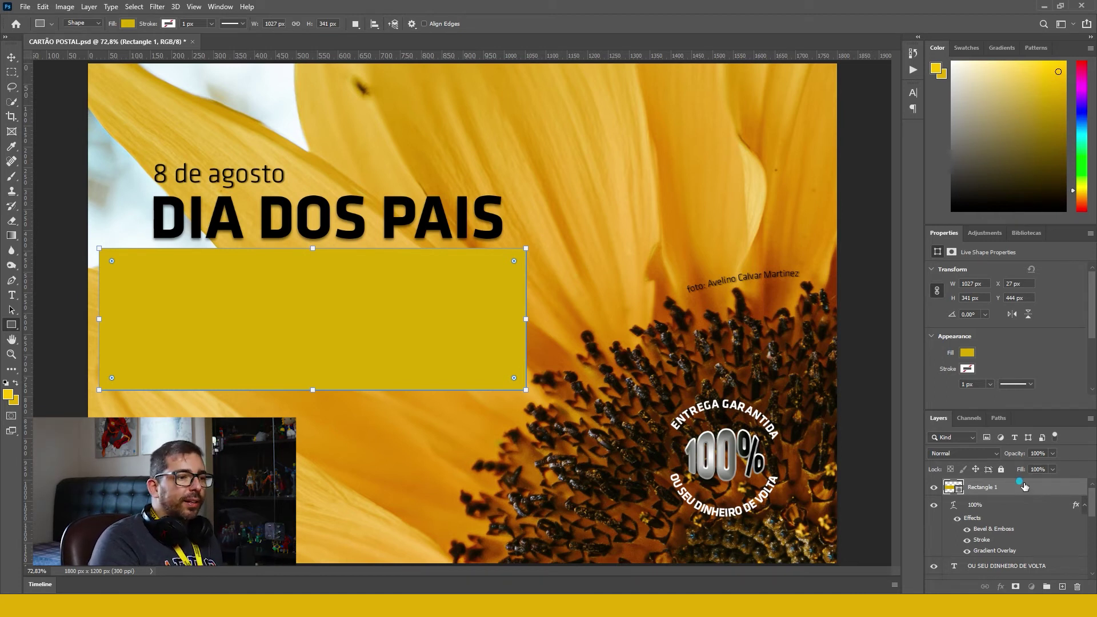
Move the rectangle's layer below all text layers, directly above the flower photo layer
drag(1020, 483, 1023, 569)
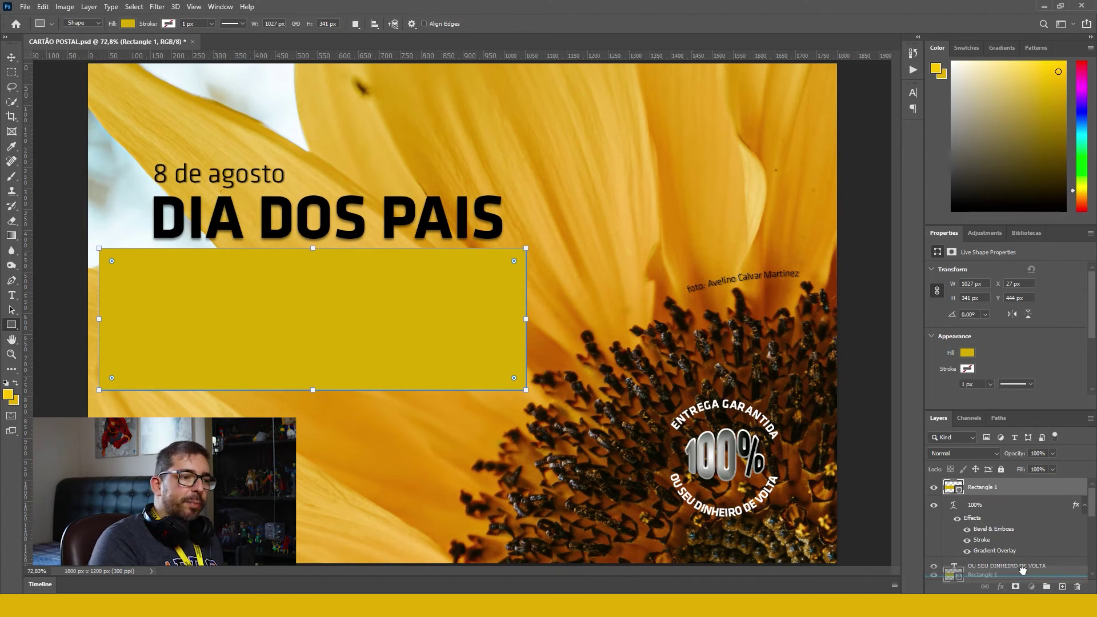
drag(1022, 570, 1020, 601)
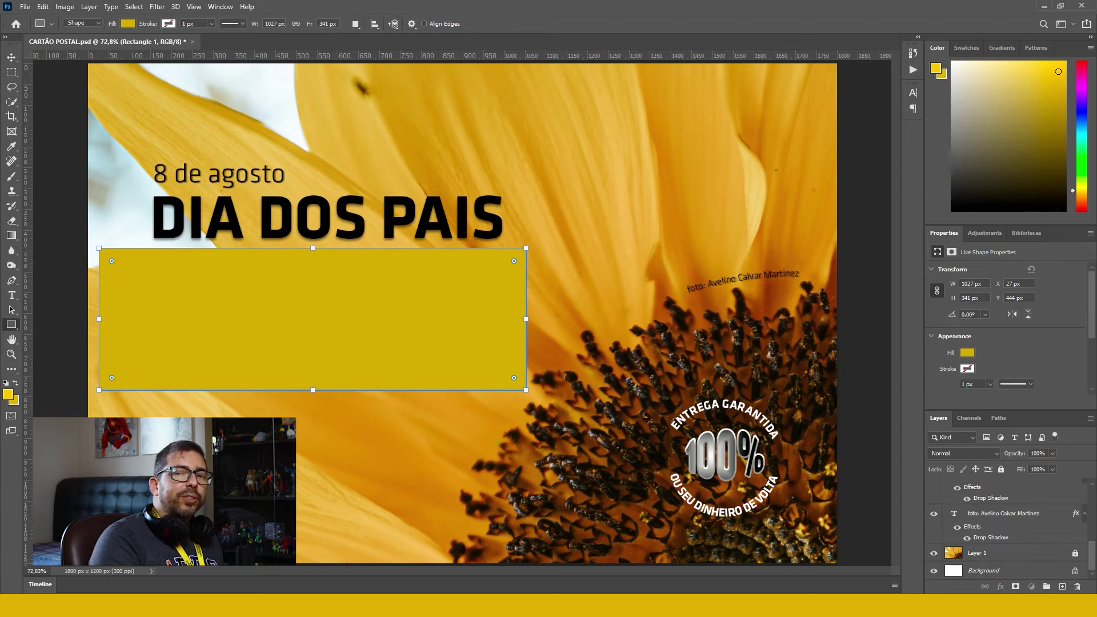
drag(1019, 600, 992, 542)
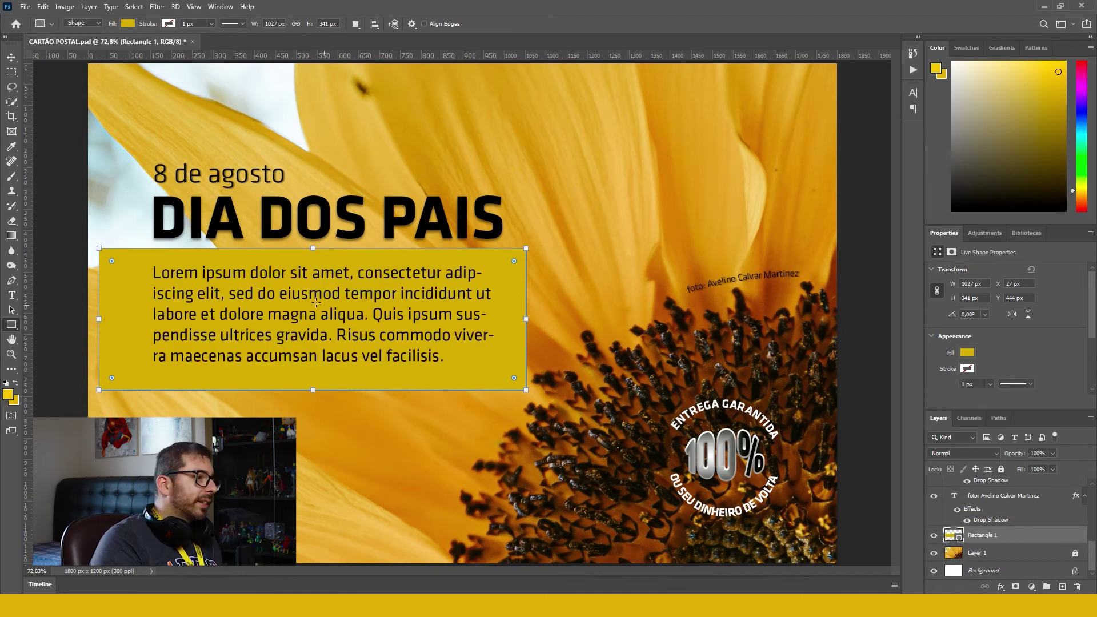
Scale the rectangle to about 106.55% past the canvas's left edge, then nudge it 30 px further left
key(v)
drag(97, 320, 69, 332)
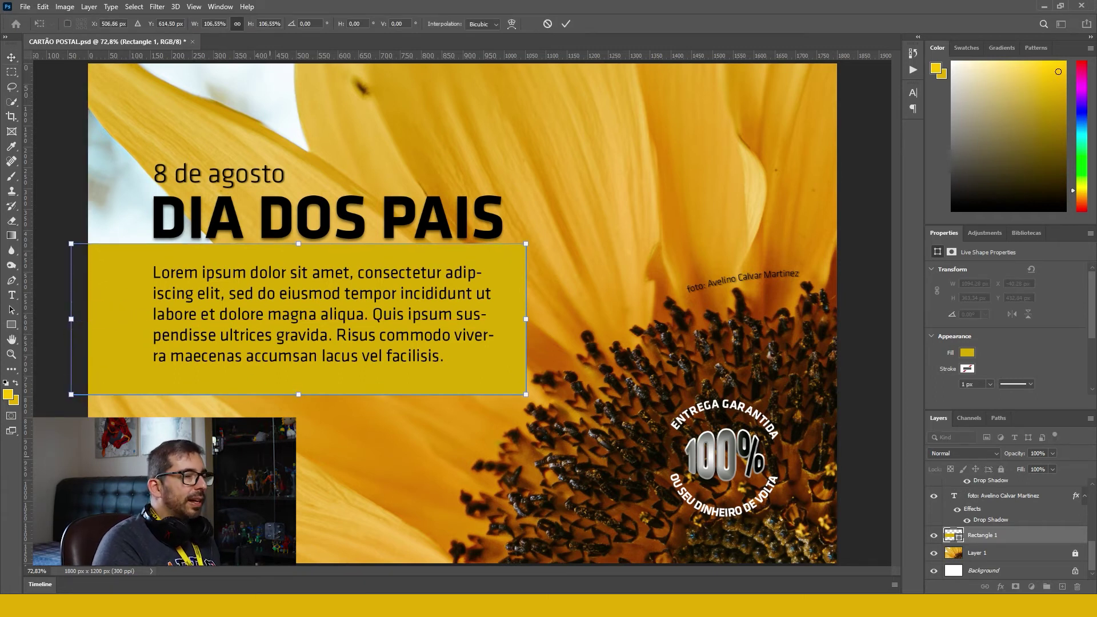
key(Return)
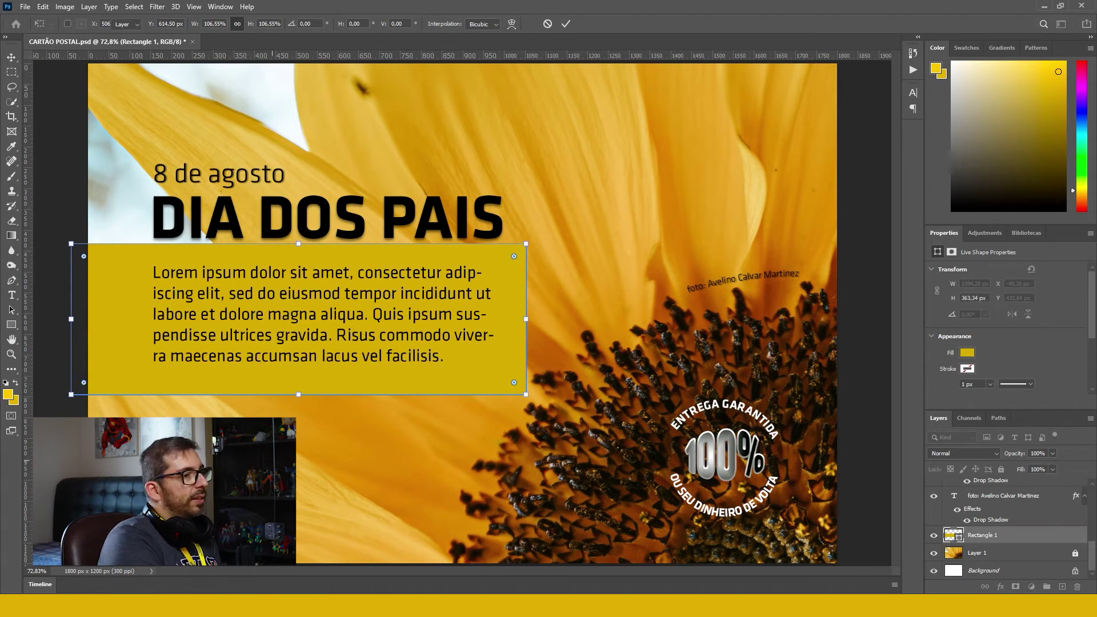
key(shift+Left)
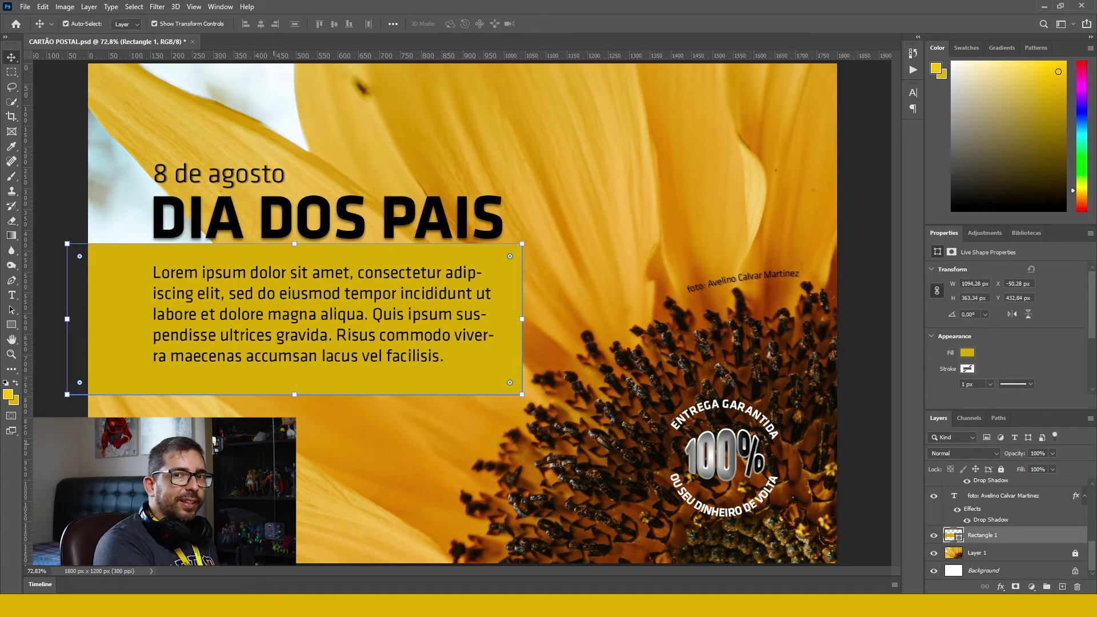
key(shift+Left)
key(shift+Left)
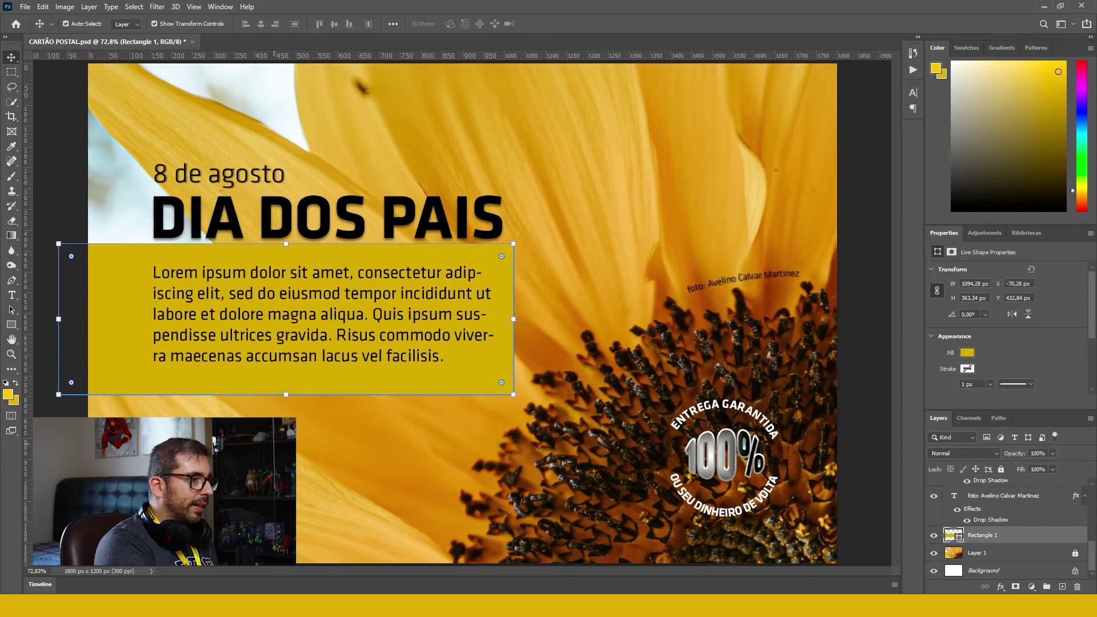
Move the "8 de agosto" and "DIA DOS PAIS" texts together 40 px up, away from the rectangle
click(239, 224)
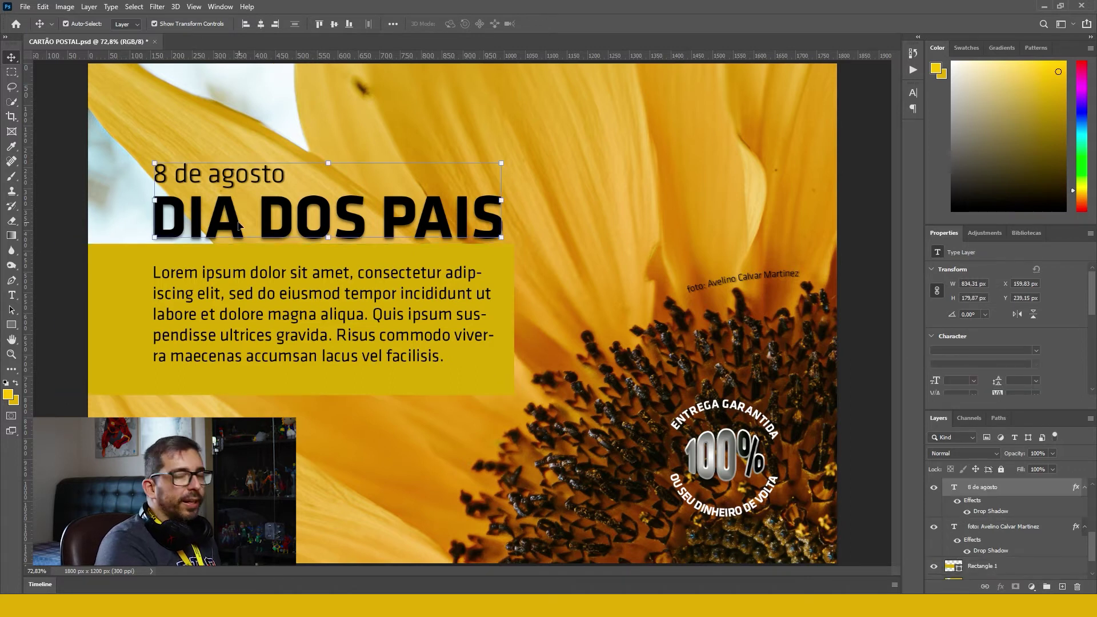
key(shift+Up)
key(shift+Up)
key(shift+Up)
key(shift+Up)
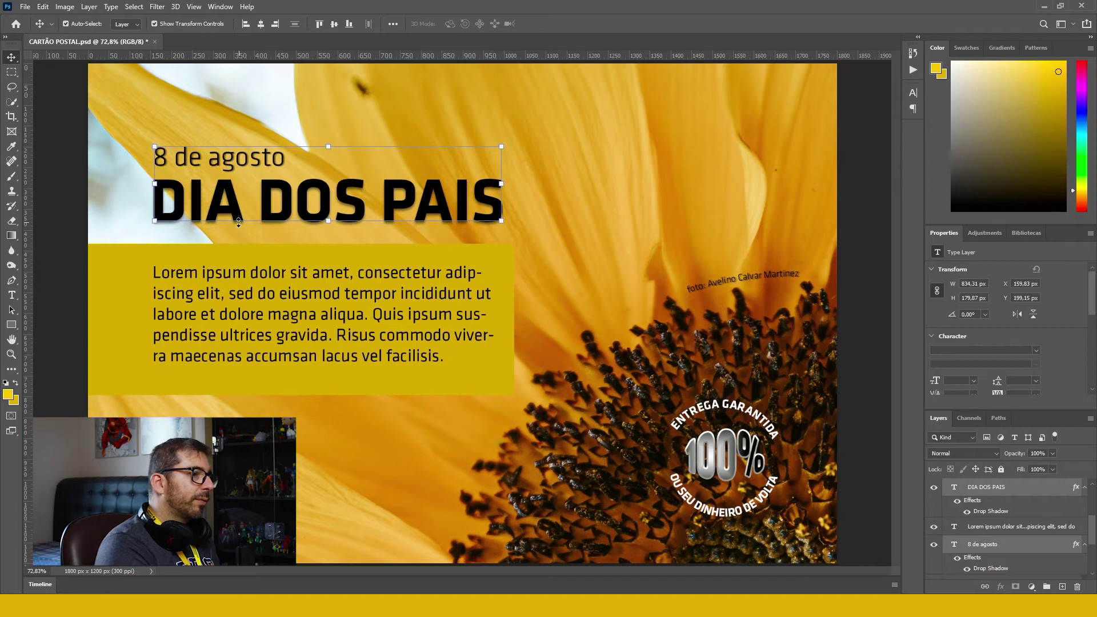
click(239, 223)
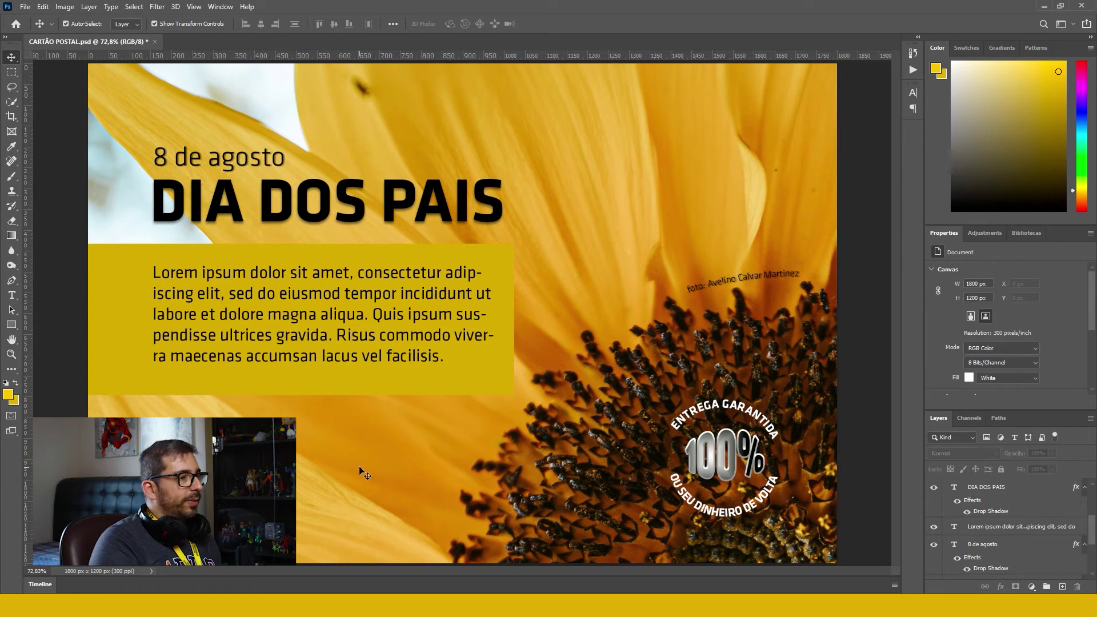
Reduce the yellow rectangle layer's opacity to 61%
click(125, 278)
click(50, 287)
click(126, 286)
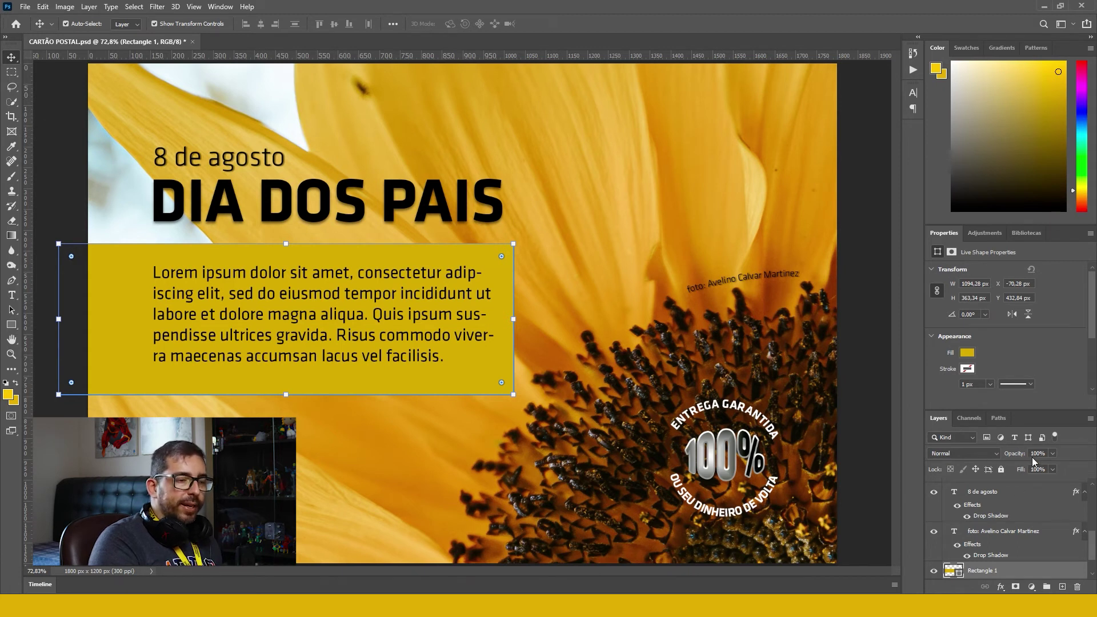
click(1052, 453)
drag(1056, 467, 1031, 467)
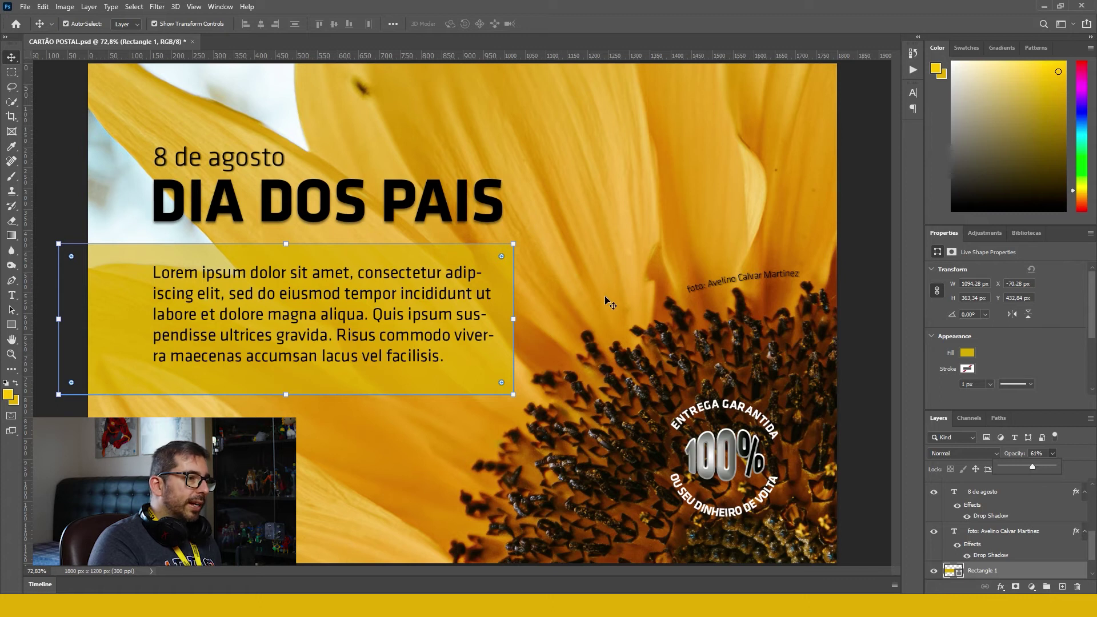
Add a white 27 px Stroke effect to the "DIA DOS PAIS" text
click(578, 279)
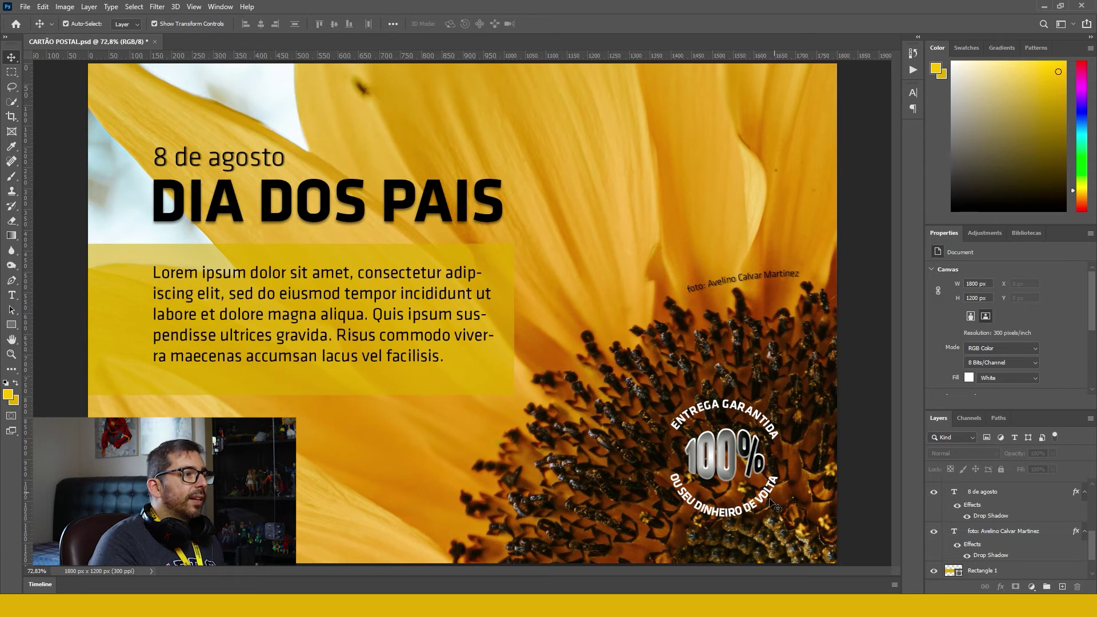
click(353, 205)
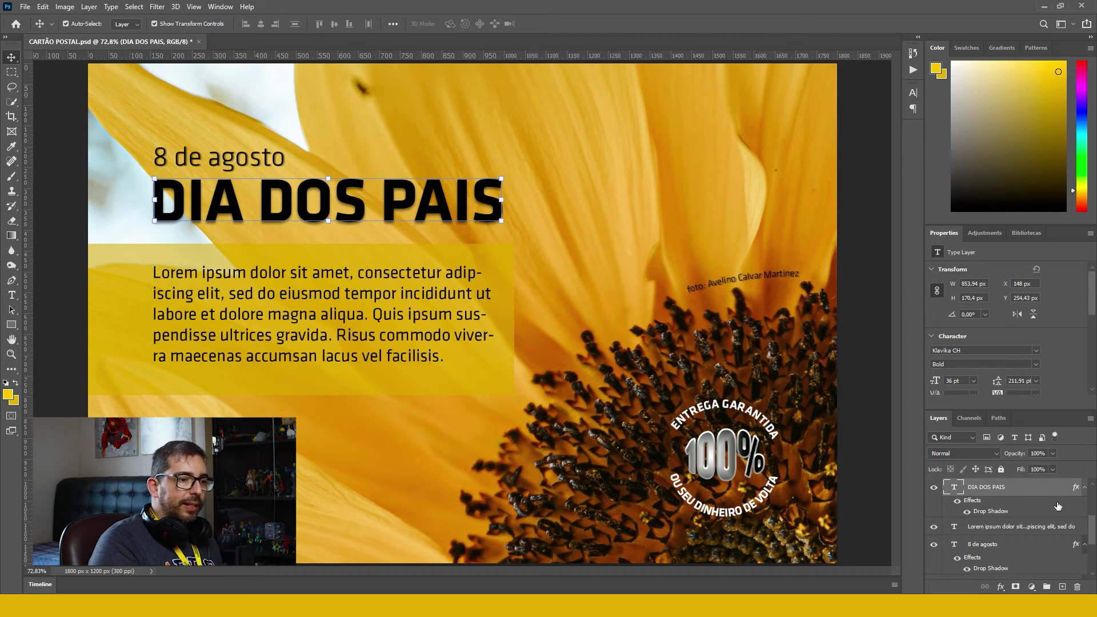
click(1001, 587)
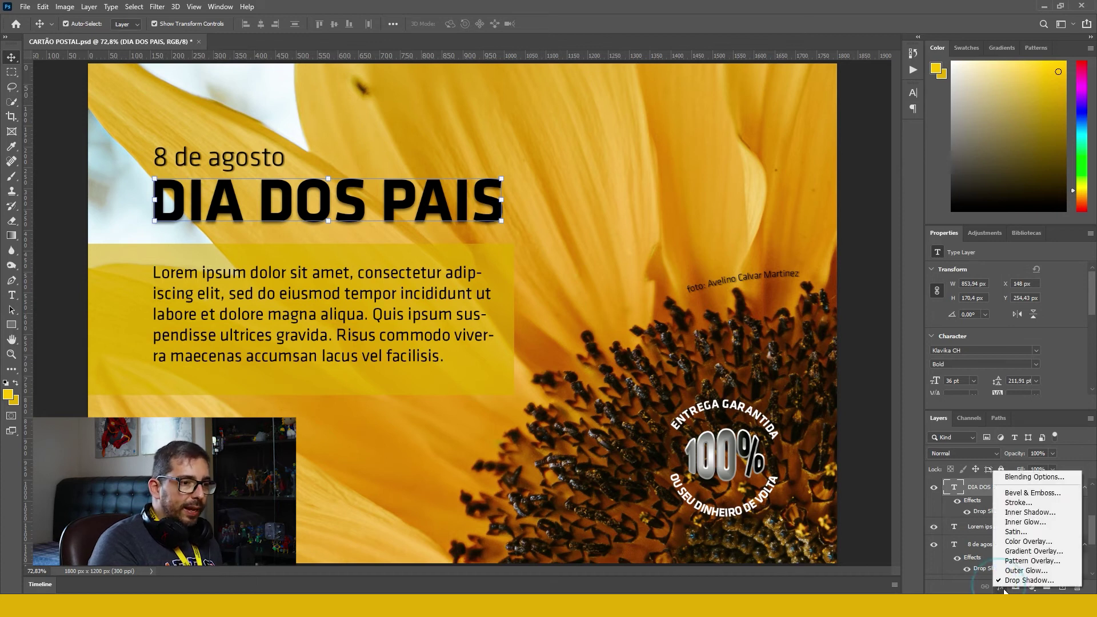
click(1037, 503)
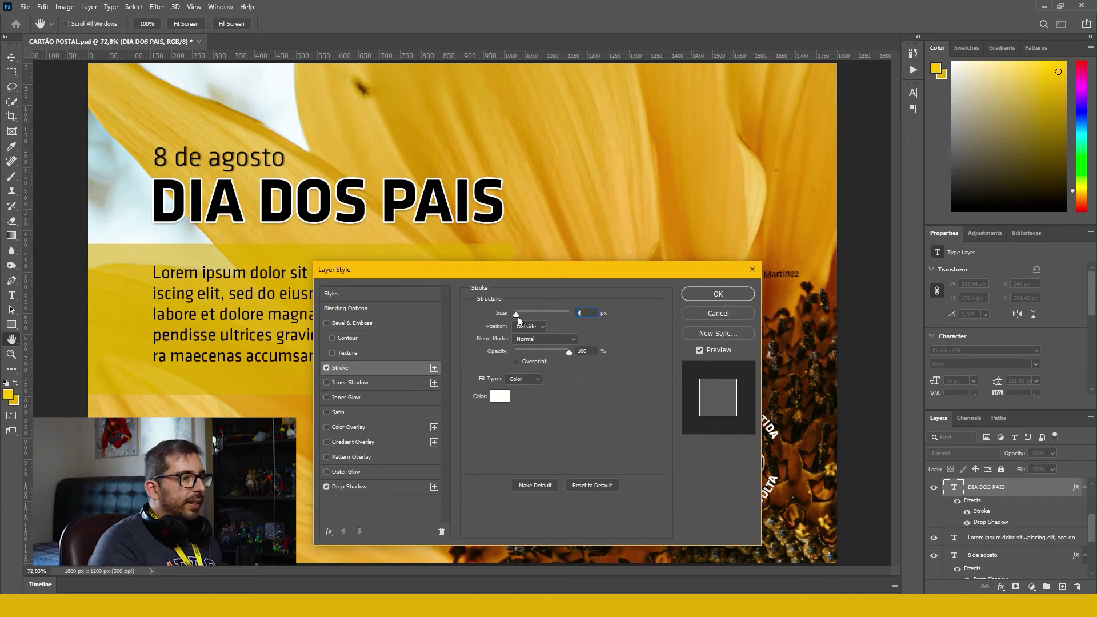
drag(516, 315, 523, 320)
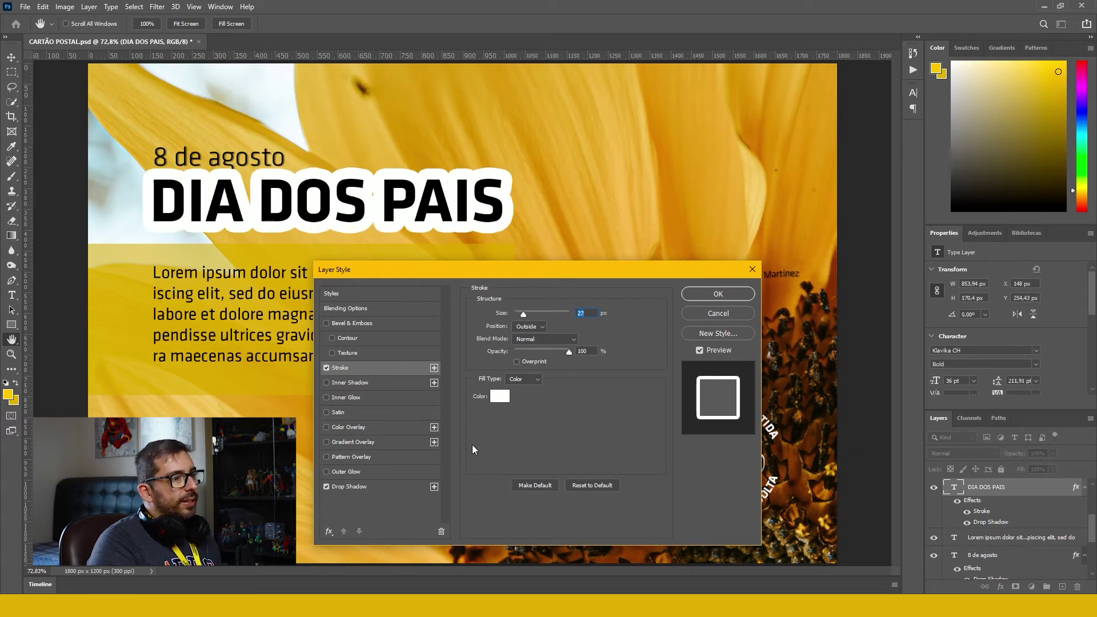
Set the title's stroke position to Inside and reduce its size to 6 px
click(534, 328)
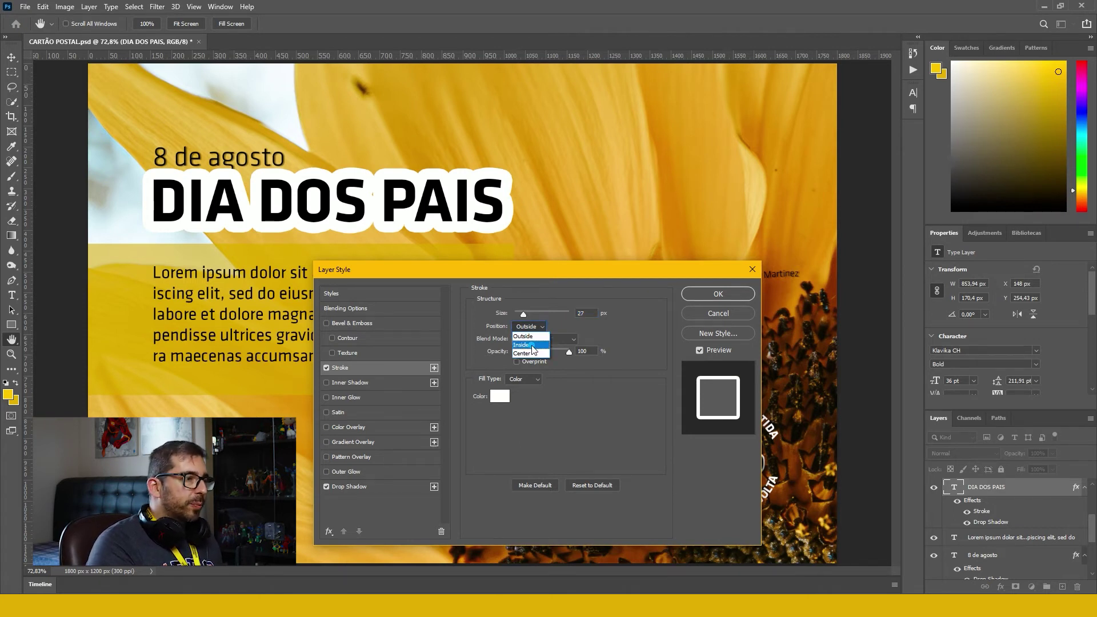
click(531, 345)
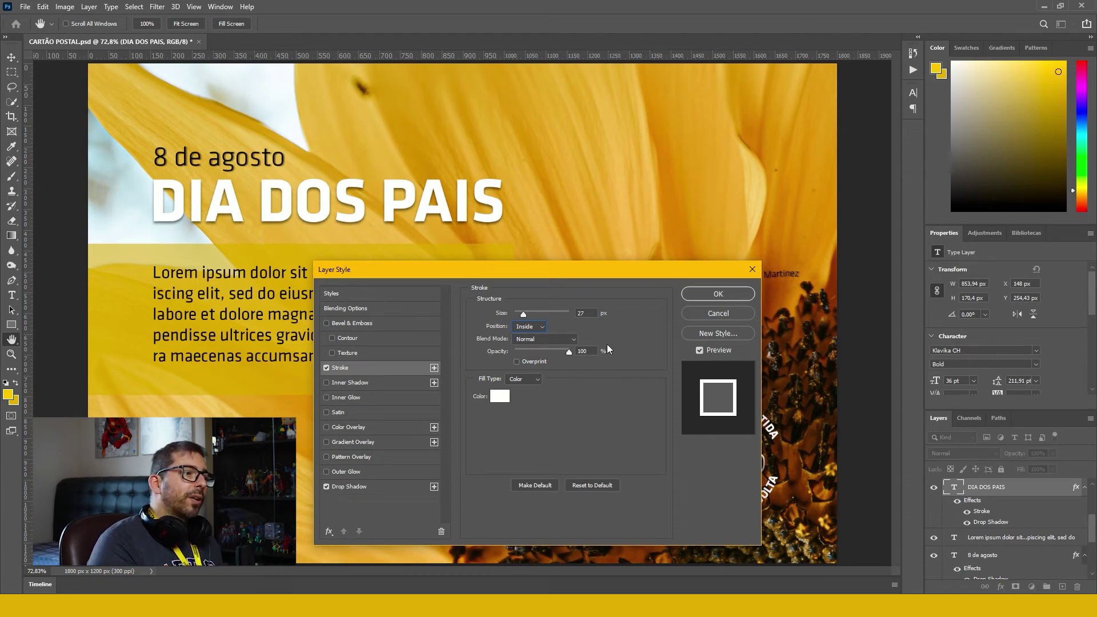
drag(523, 316, 517, 316)
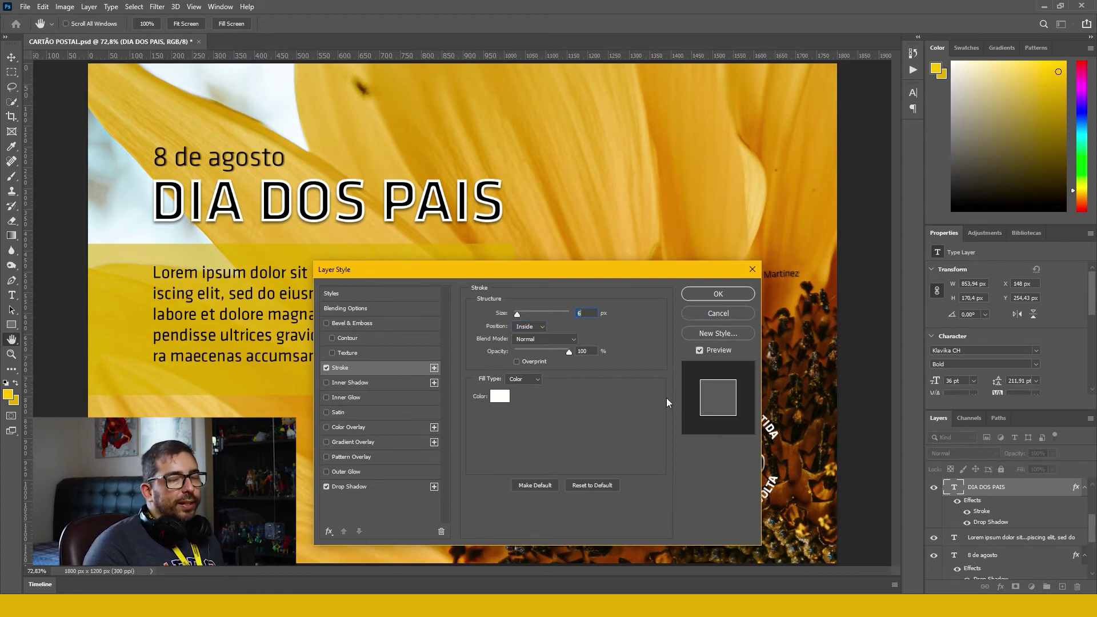
Switch the title's stroke position to Center and enlarge it to 109 px
click(529, 326)
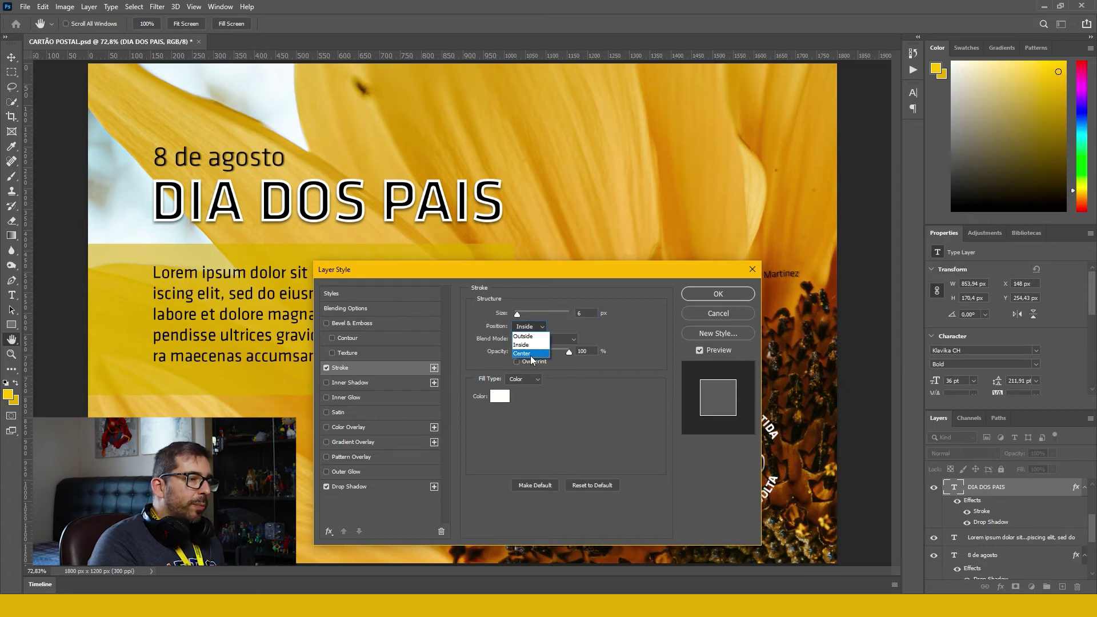
click(531, 355)
drag(517, 314, 541, 319)
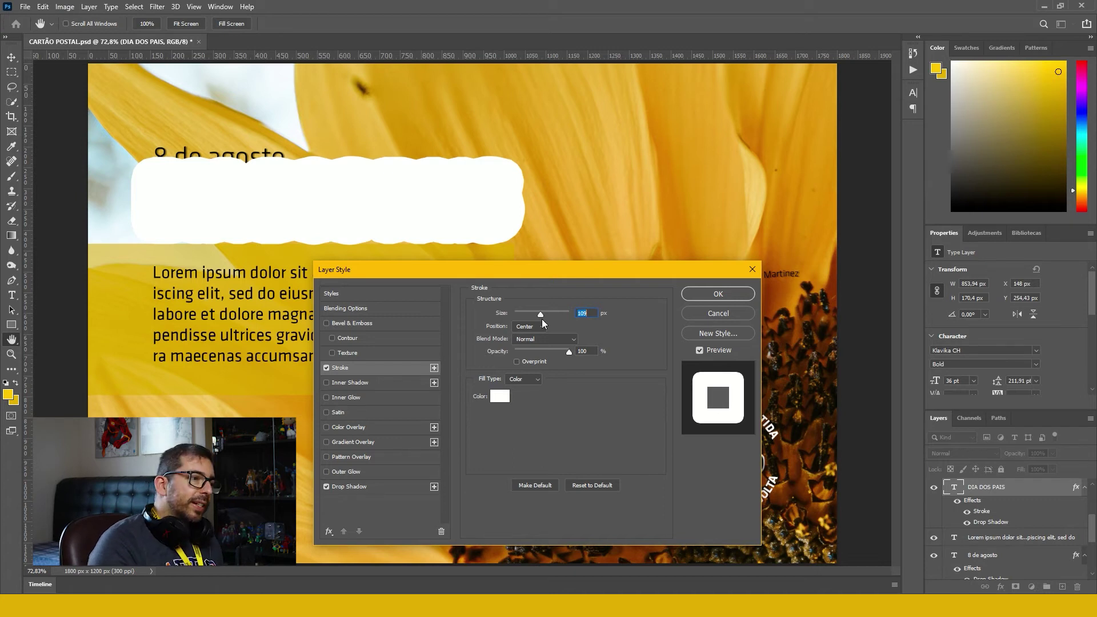
Set the title's stroke position to Outside with a size of 8 px and 100% opacity
click(542, 326)
click(531, 302)
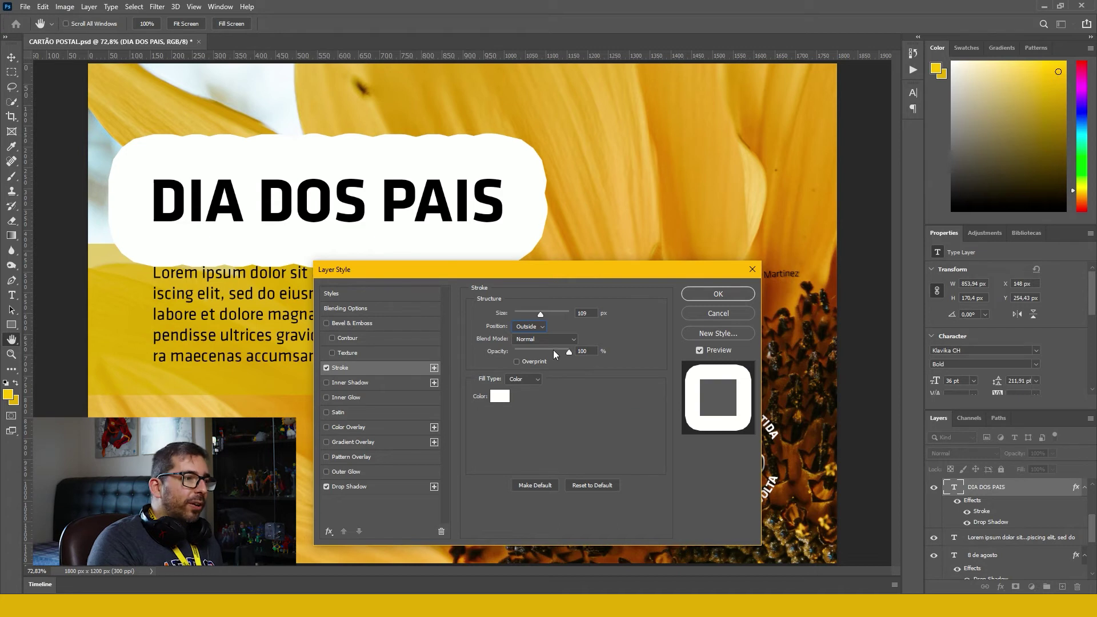
drag(540, 315, 518, 317)
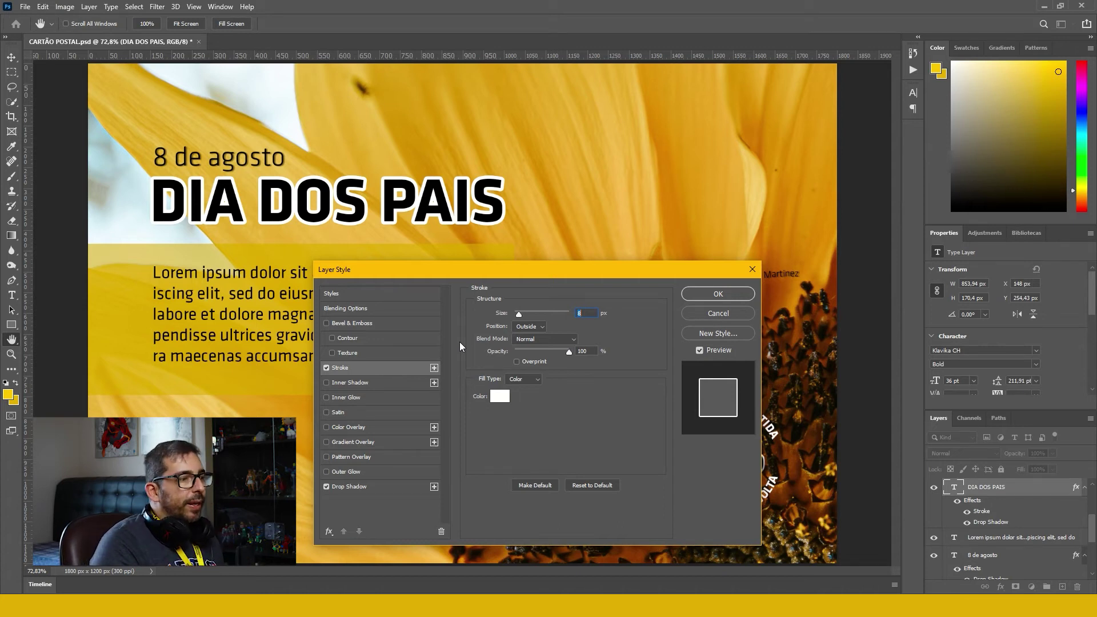
mouse_move(564, 353)
mouse_down()
mouse_move(535, 353)
mouse_move(569, 351)
mouse_up()
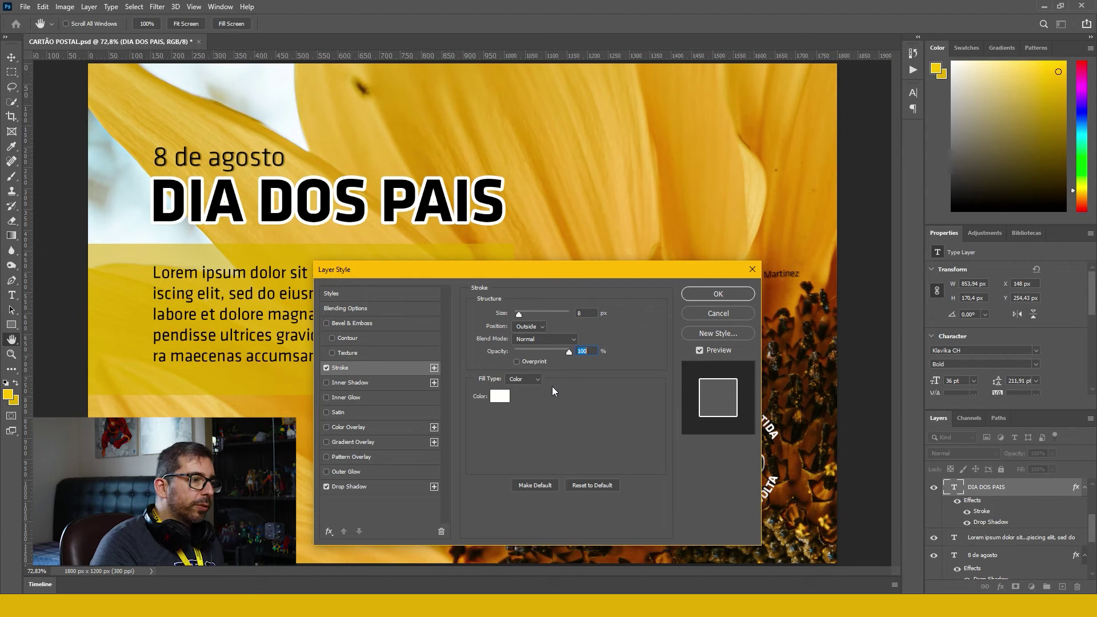
Try a gradient fill on the title's stroke, then apply a pattern fill scaled to 265% with the Overlay blend mode
click(529, 381)
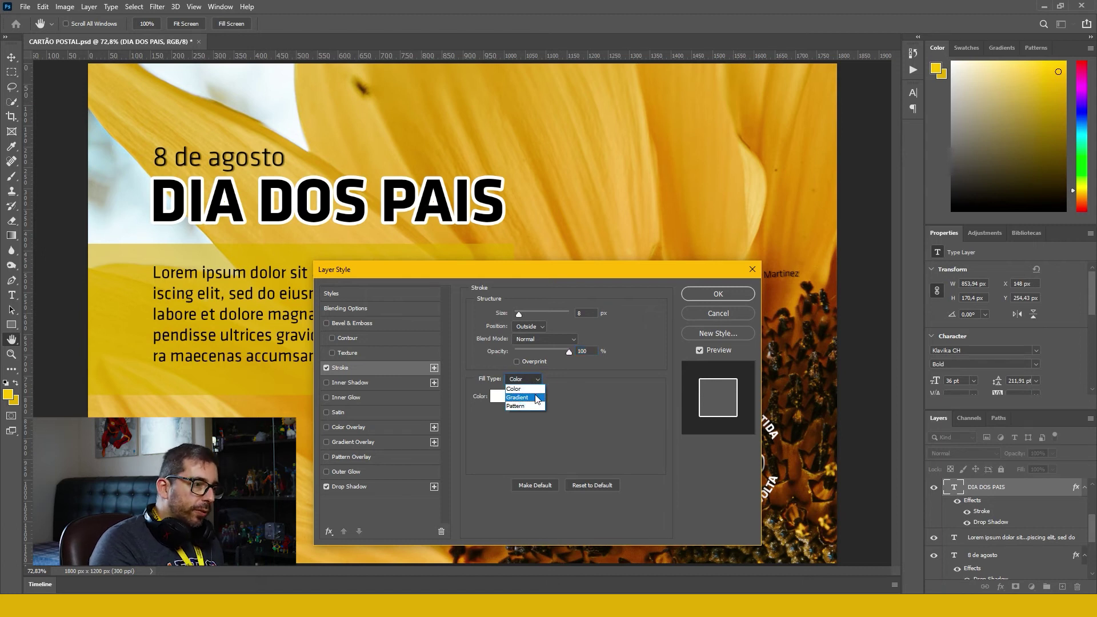
click(523, 392)
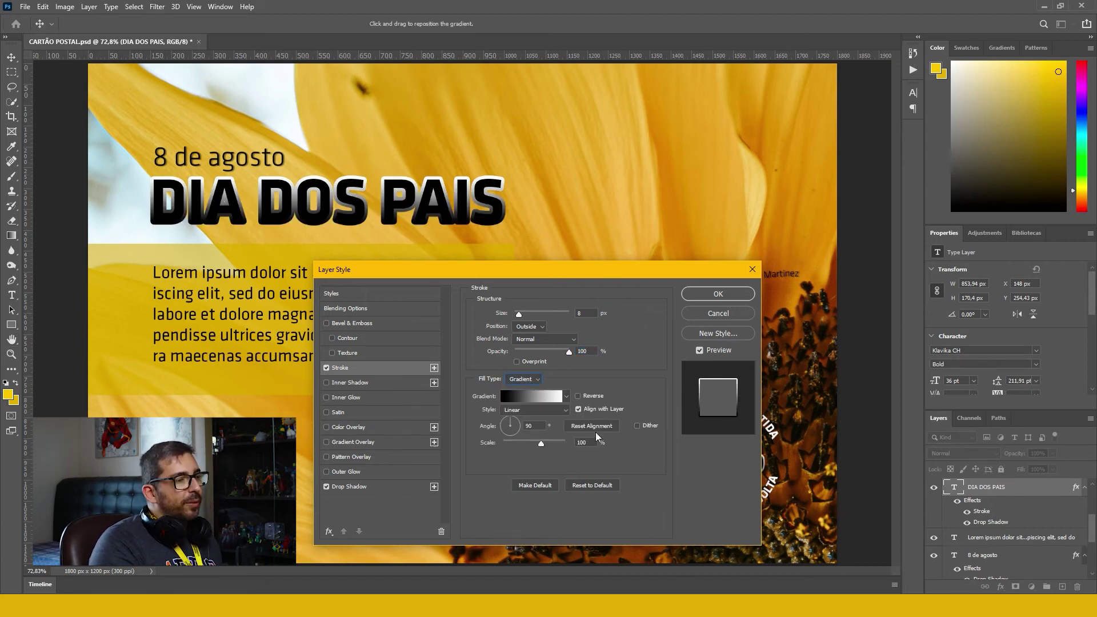
key(Down)
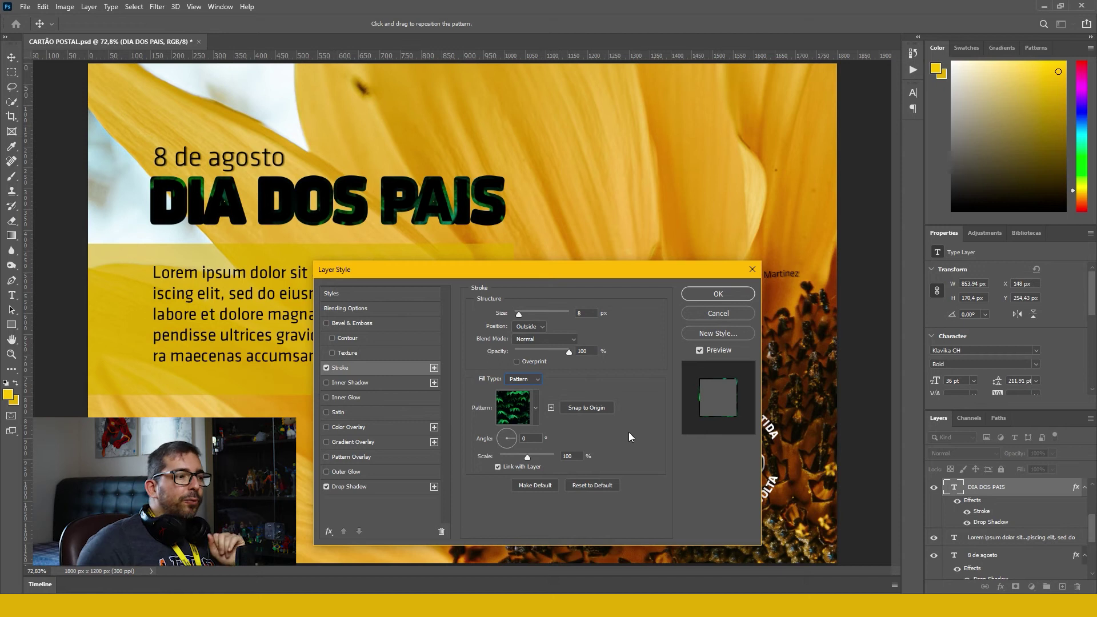
drag(527, 457, 533, 461)
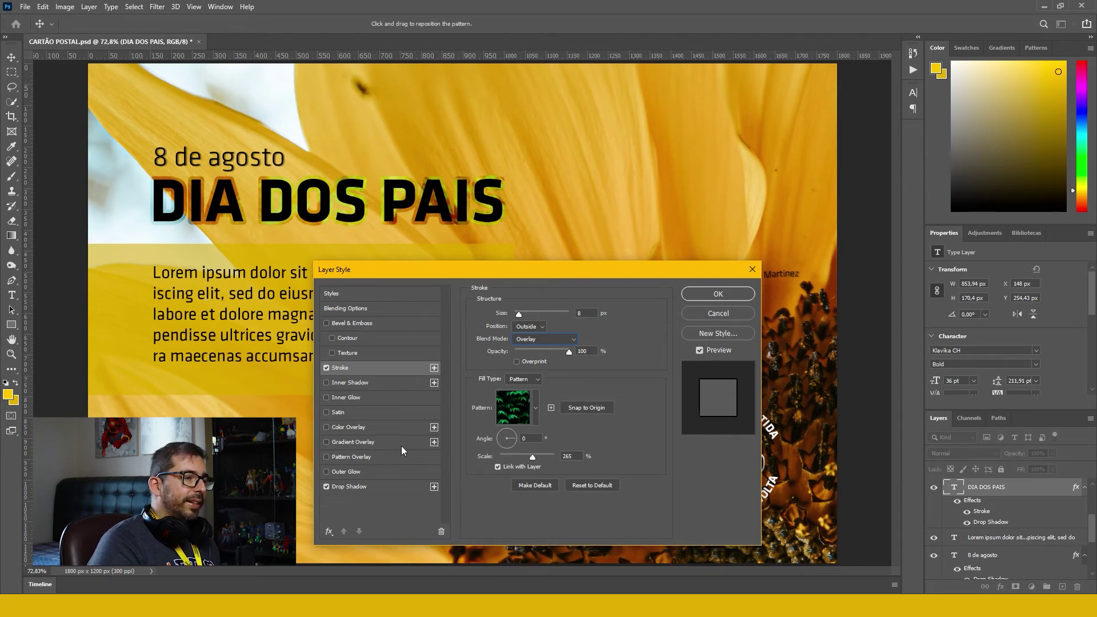
click(718, 293)
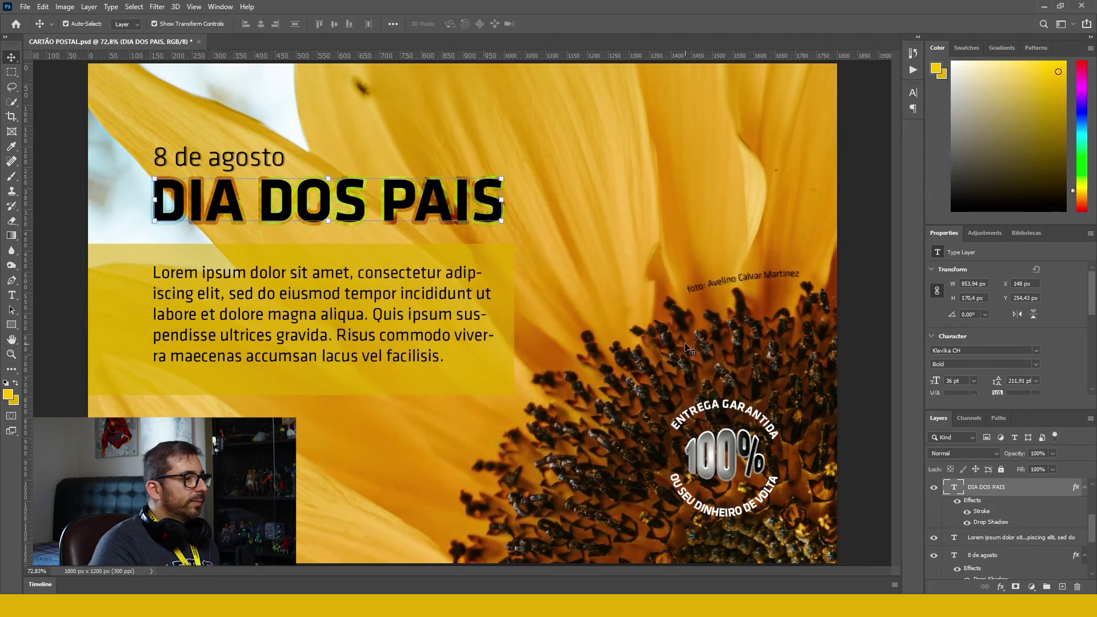
Group all text layers, from "100%" down to the photo credit, and switch the group's visibility off and on
click(885, 475)
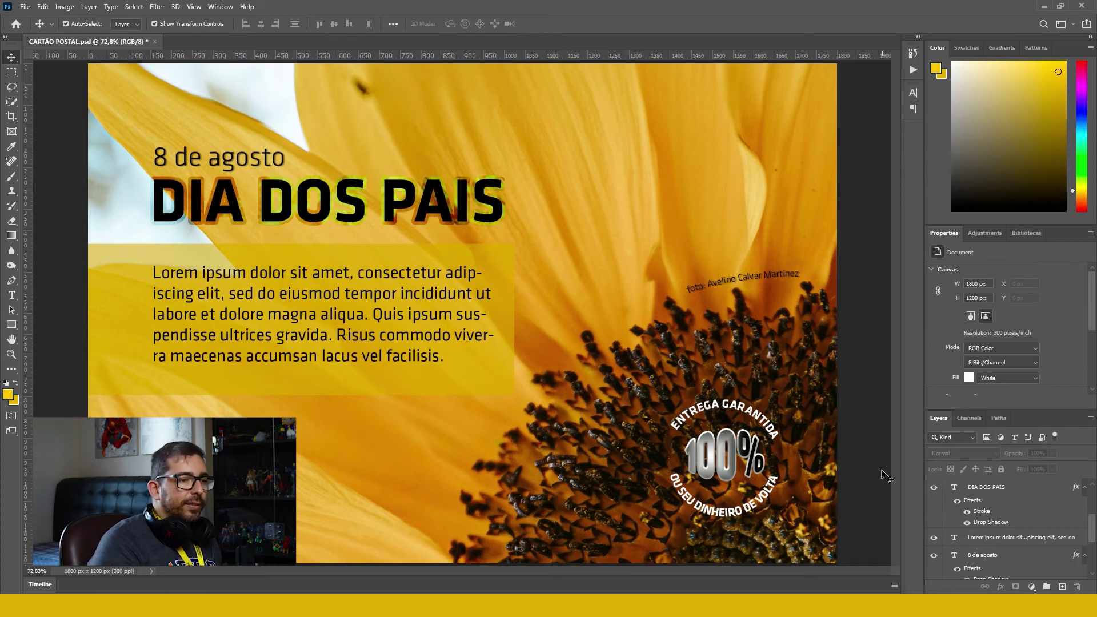
scroll(1049, 539, down, 5)
scroll(1049, 538, up, 3)
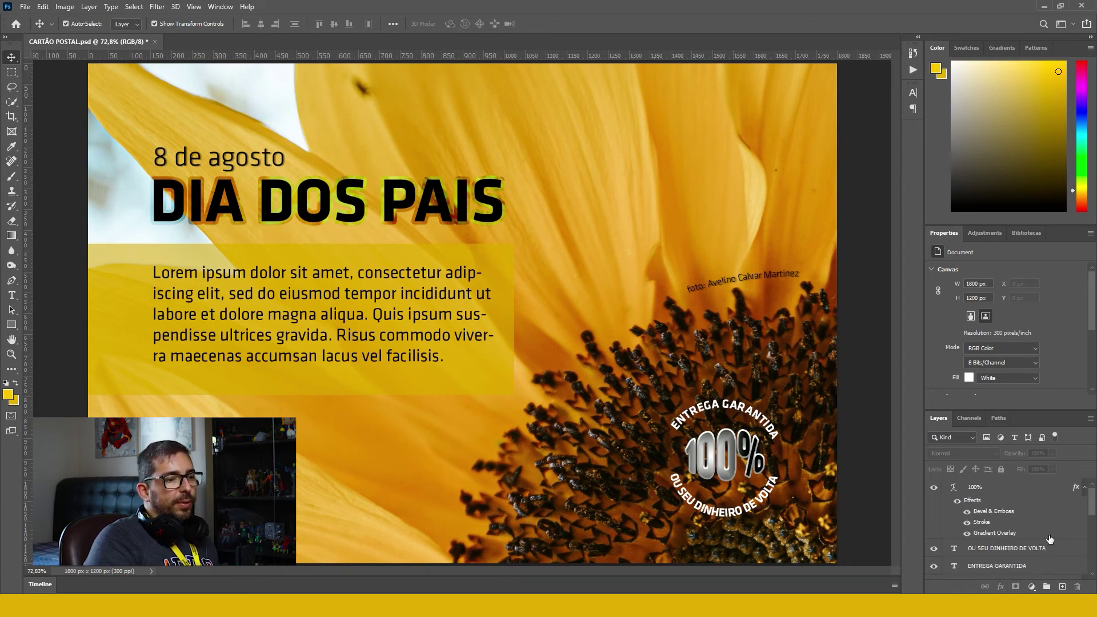
scroll(1050, 539, down, 5)
scroll(1050, 540, up, 5)
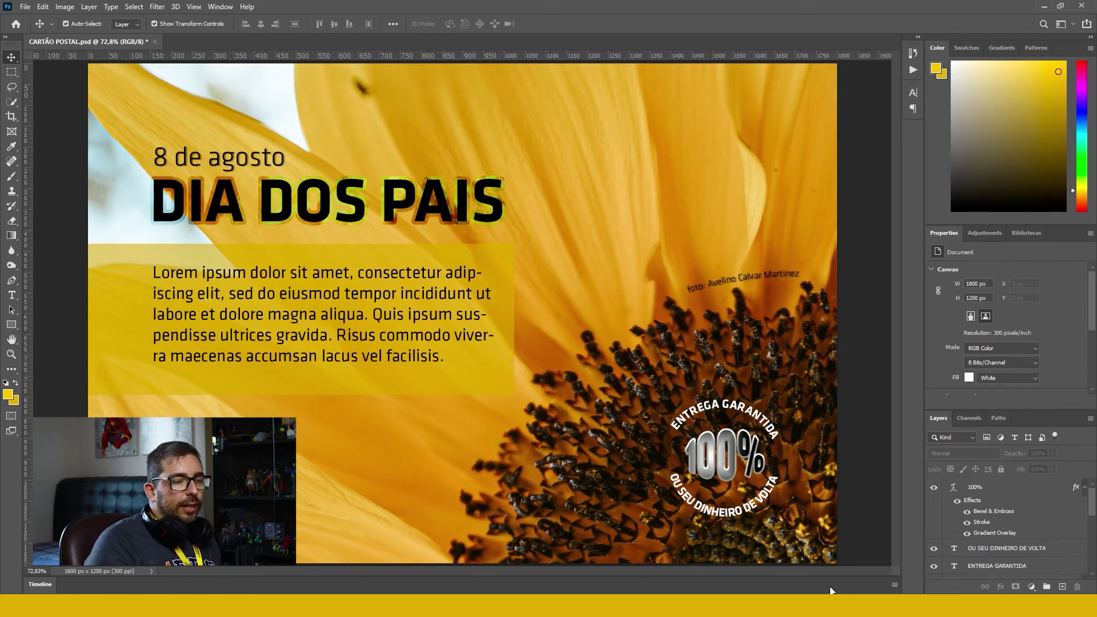
click(997, 488)
scroll(1035, 551, down, 5)
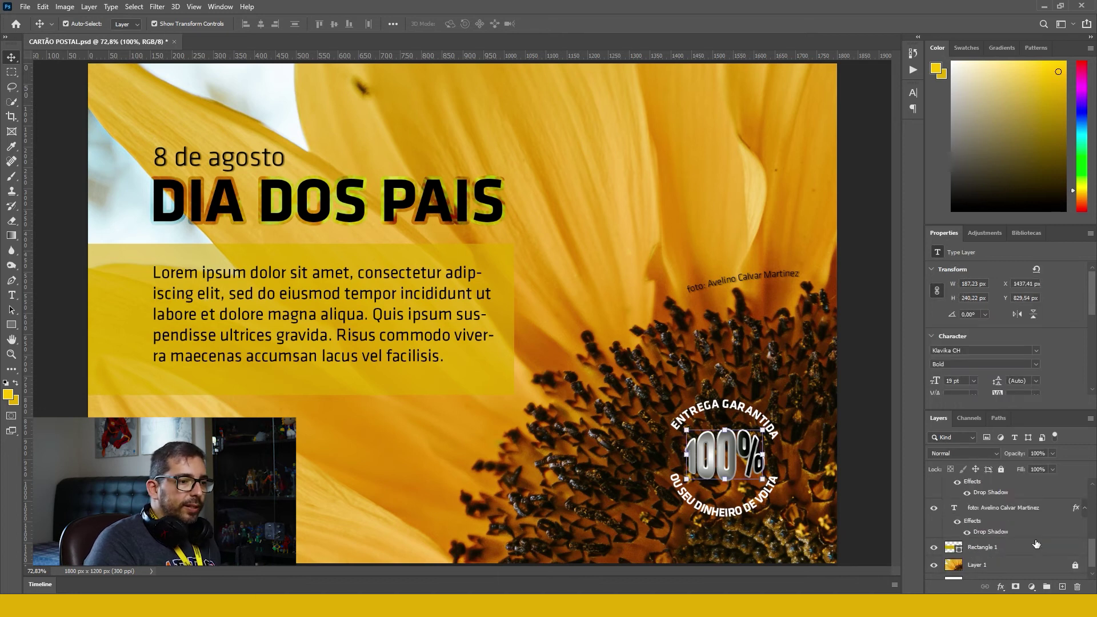
ctrl+click(1025, 508)
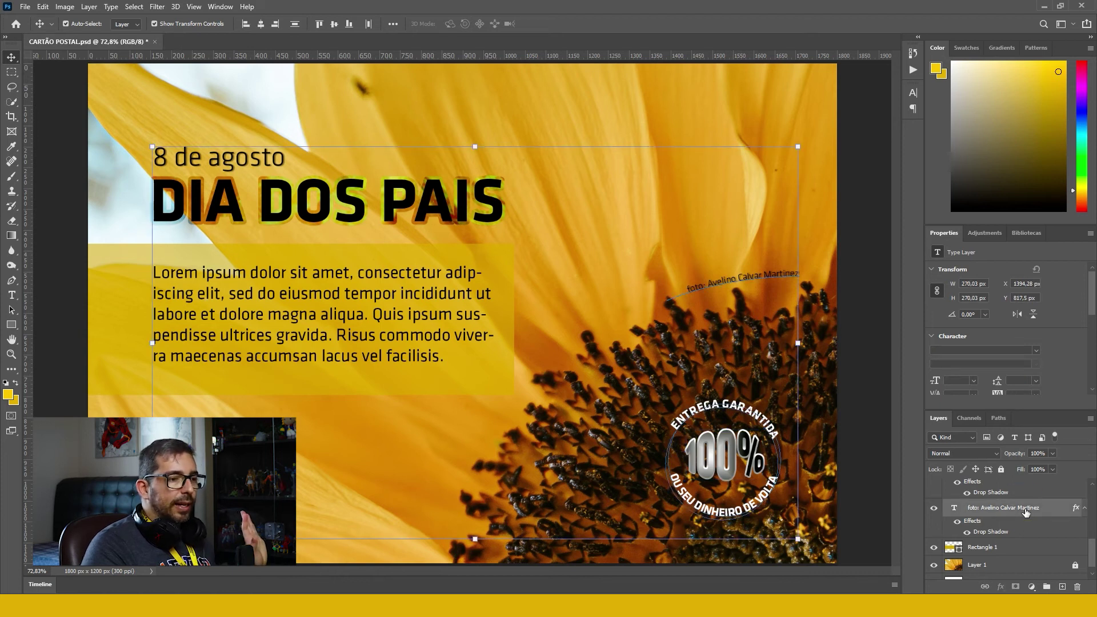
scroll(1036, 531, down, 1)
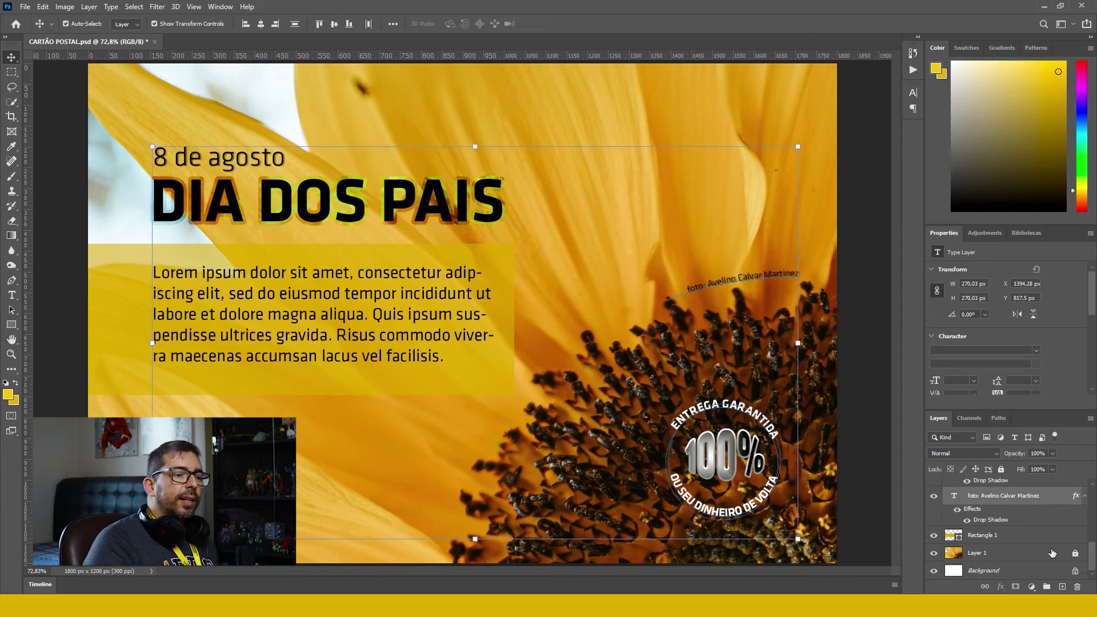
click(1045, 586)
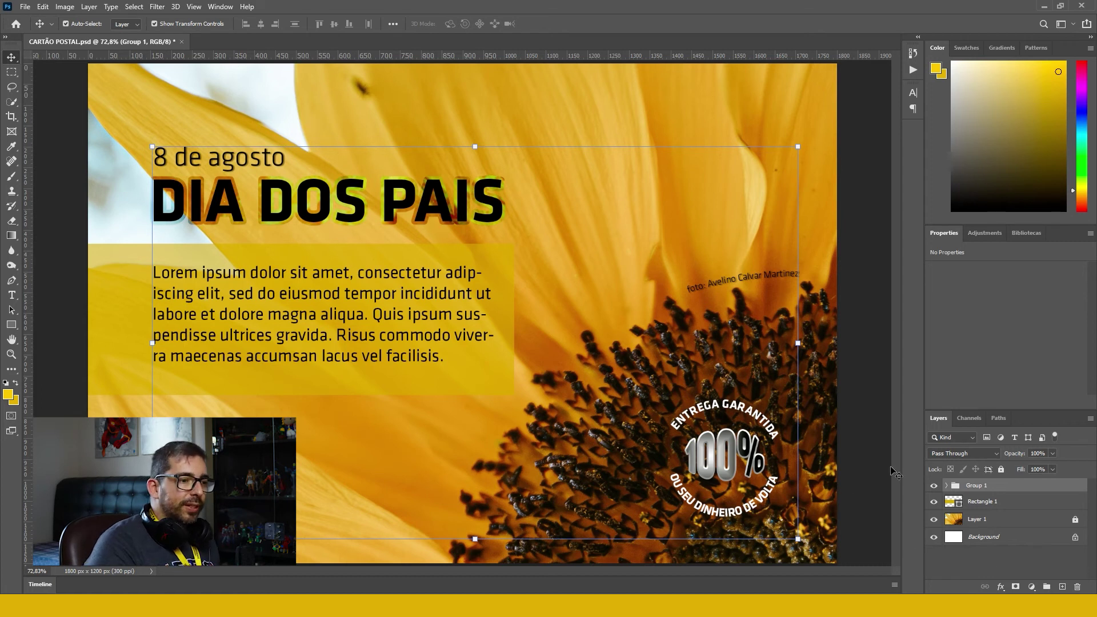
click(933, 486)
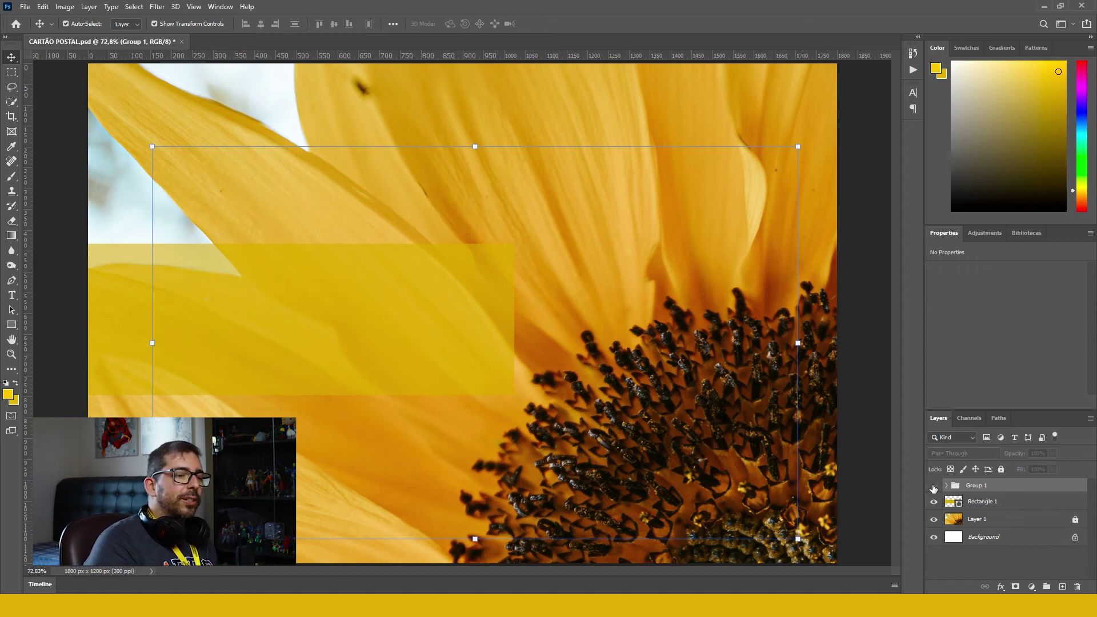
click(933, 486)
Unlock the flower photo layer and add a Gradient Overlay effect, comparing the photo with and without it
click(1000, 518)
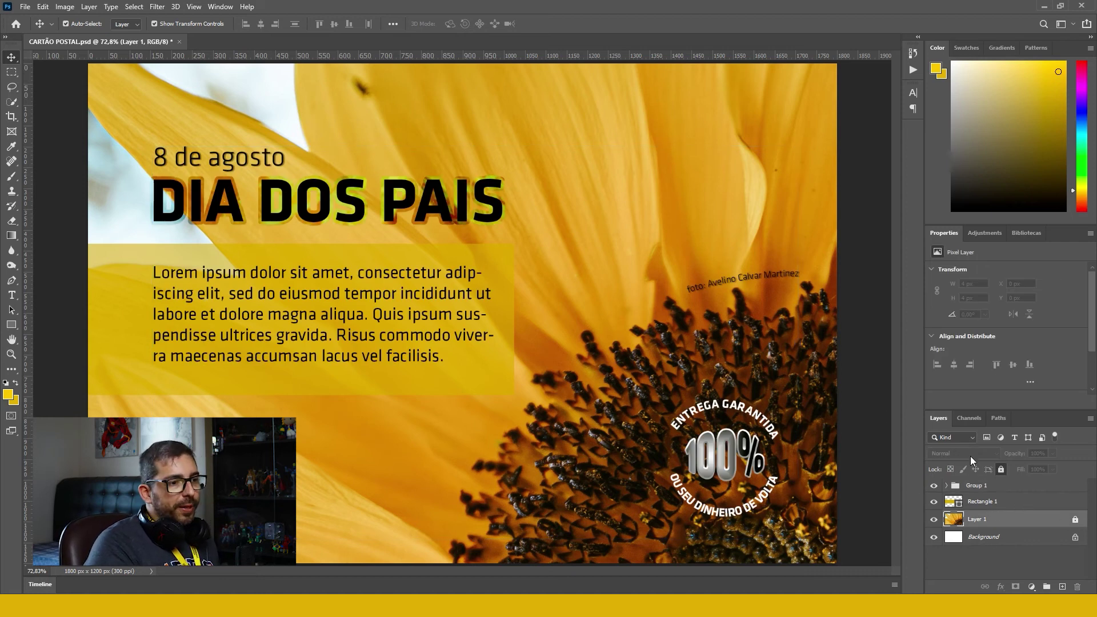
click(1001, 470)
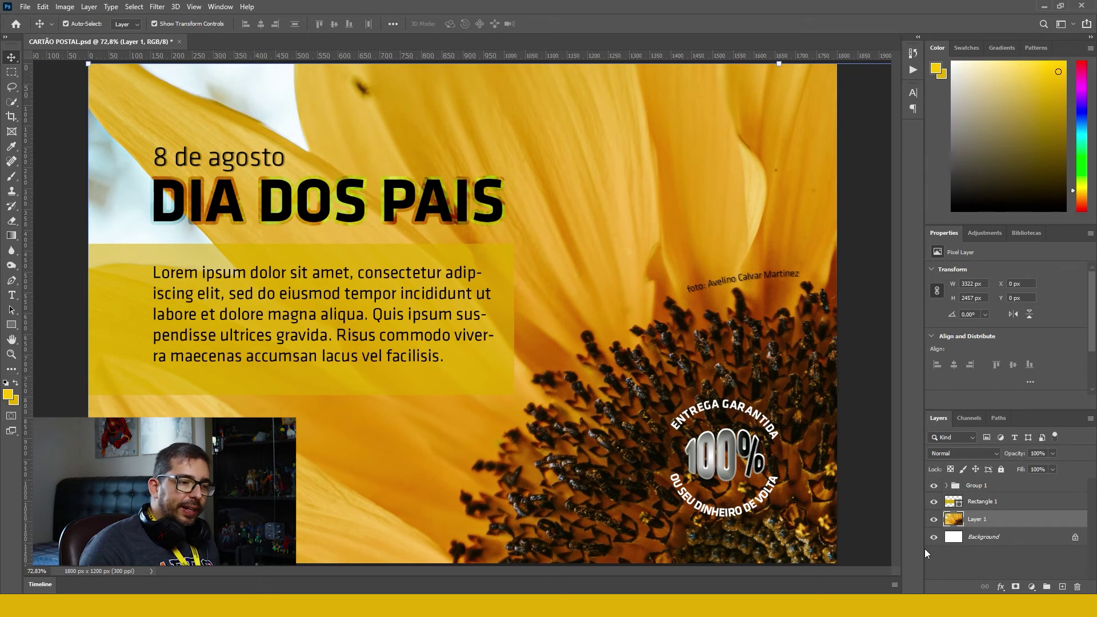
click(1000, 586)
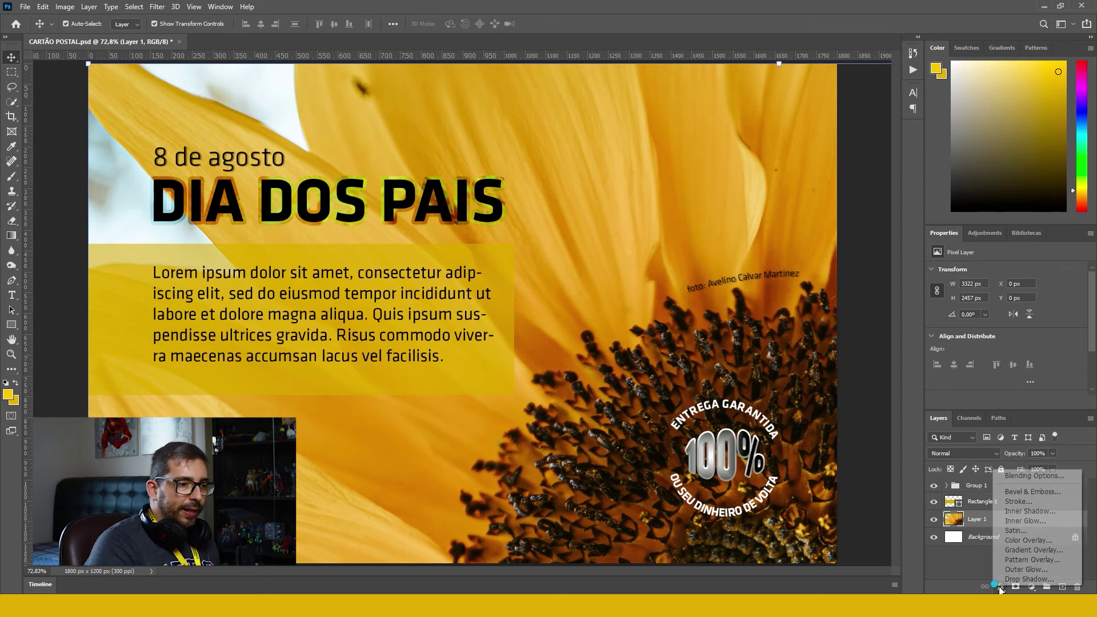
click(1012, 550)
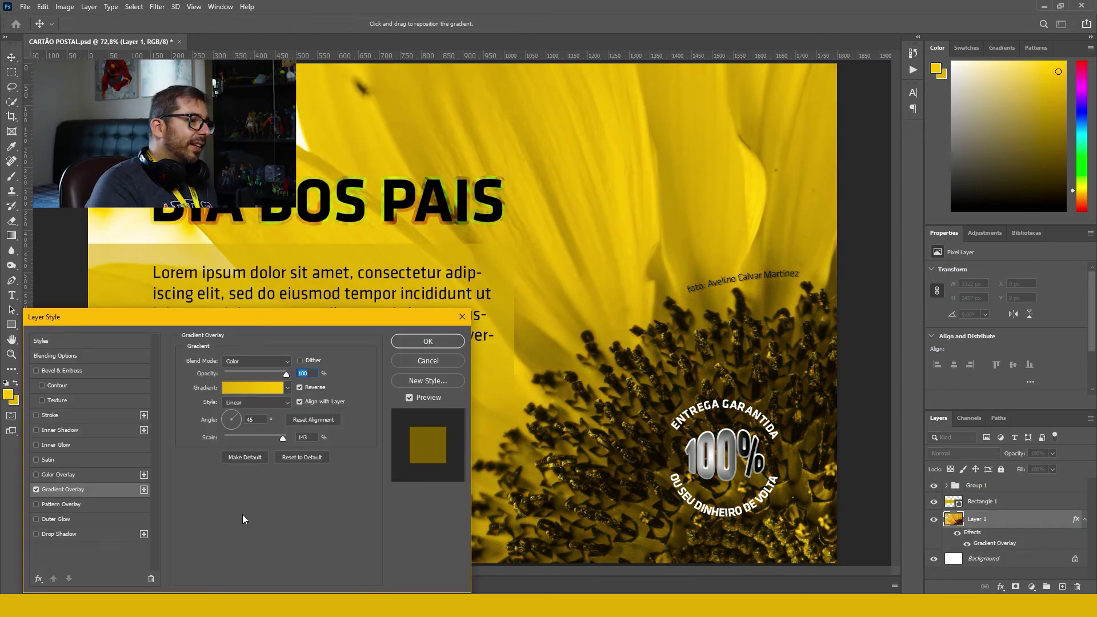
click(36, 490)
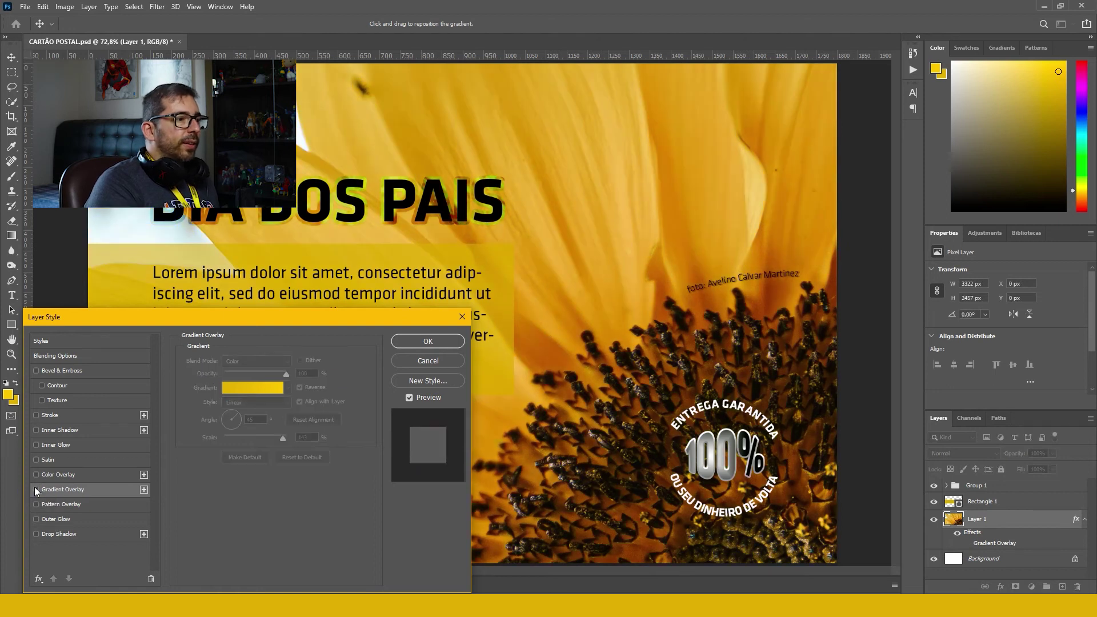
click(36, 489)
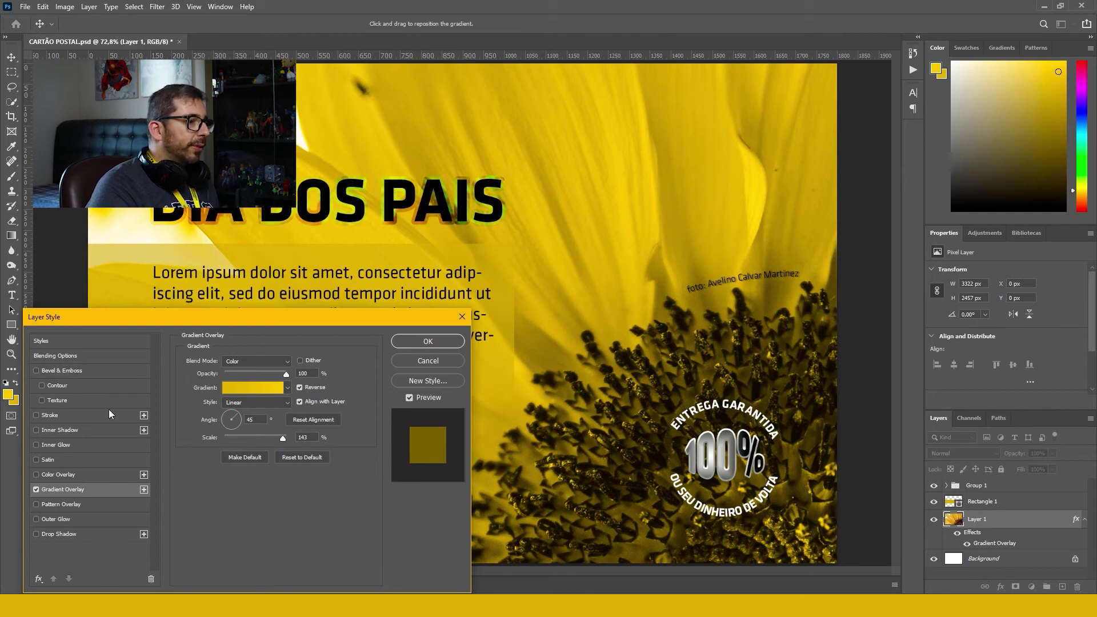
Try the Normal blend mode on the flower photo's gradient overlay and lower the overlay's opacity
click(270, 361)
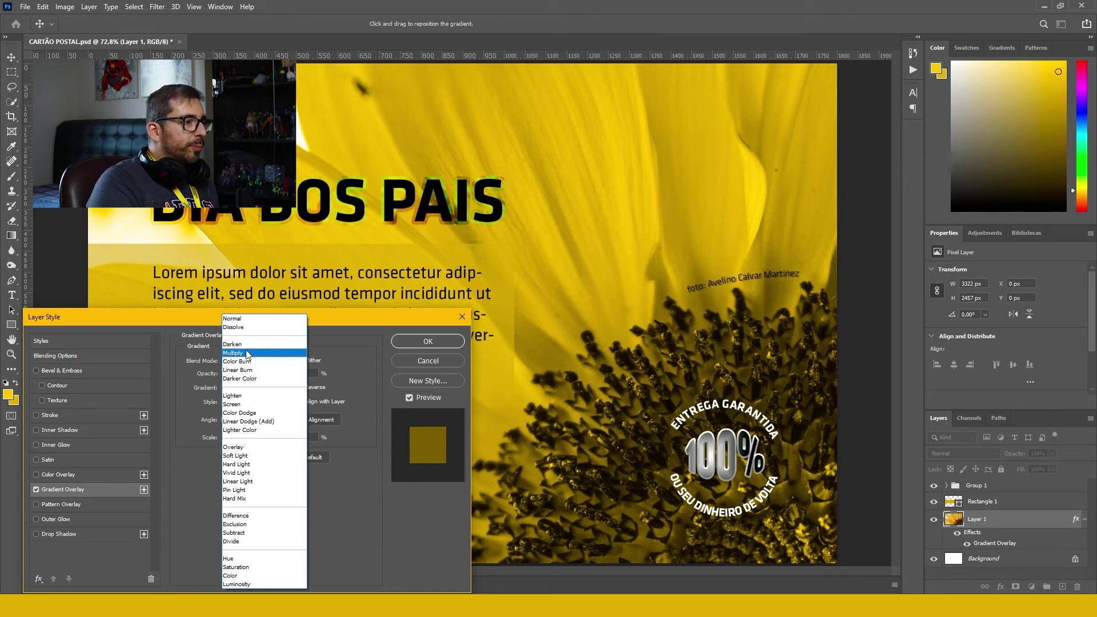
click(263, 321)
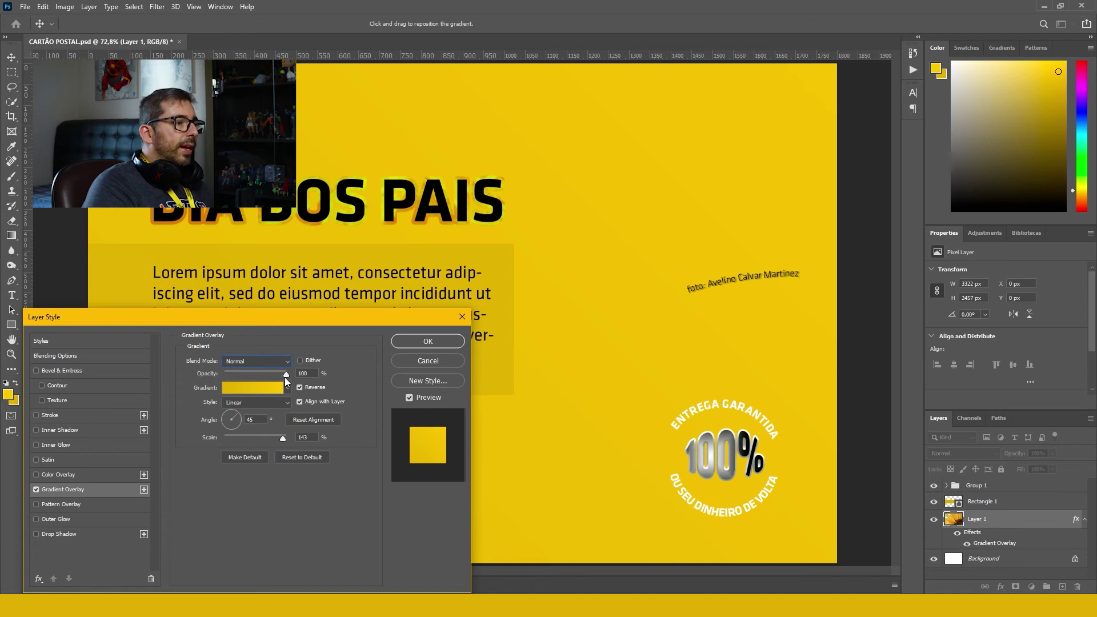
drag(282, 376, 228, 374)
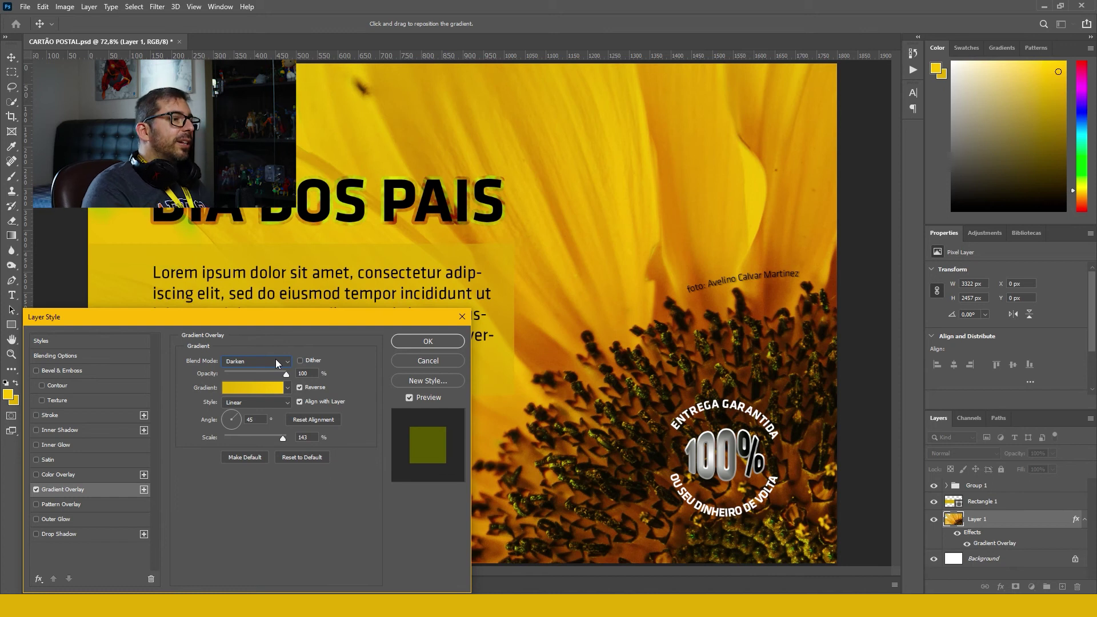
Try the Multiply, Color Burn, Linear Burn and Darker Color blend modes on the photo's gradient overlay
click(275, 358)
click(258, 350)
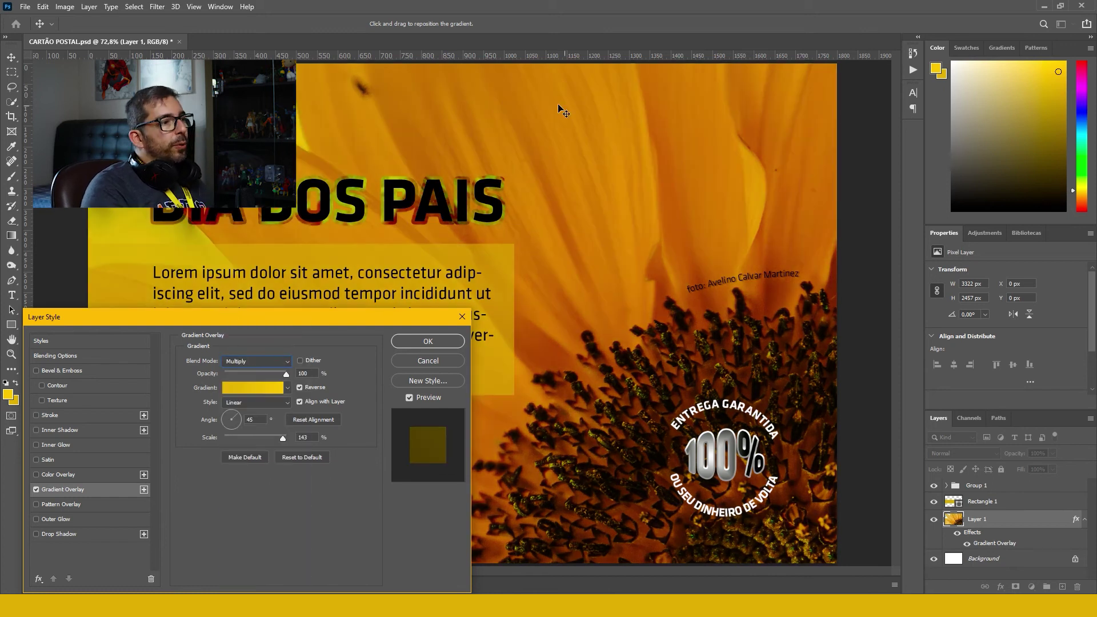
click(264, 363)
click(264, 374)
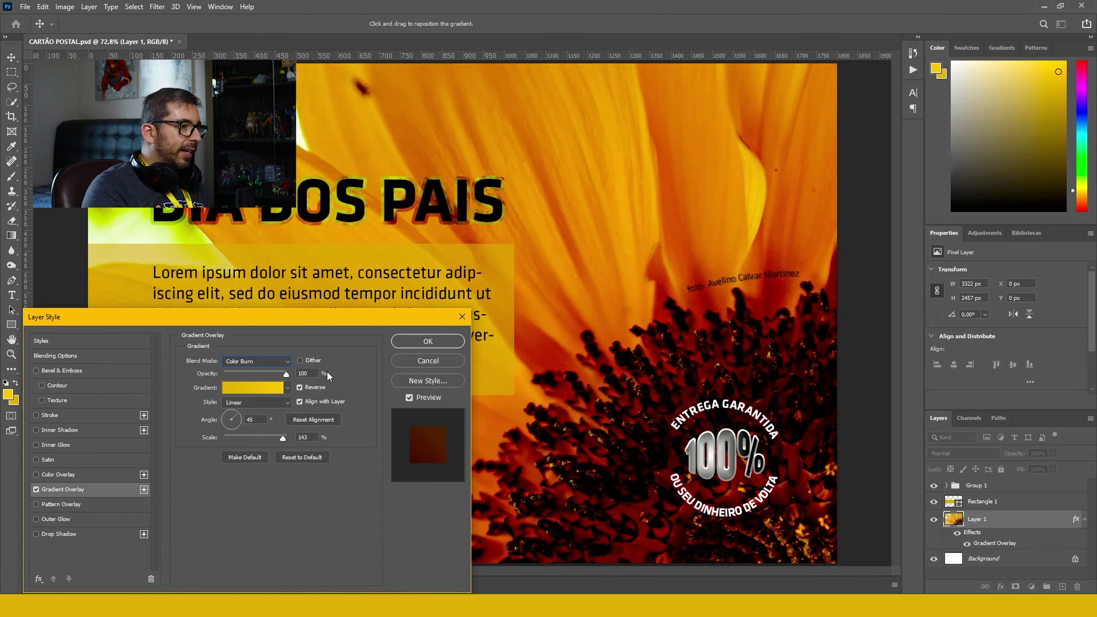
click(264, 362)
click(264, 373)
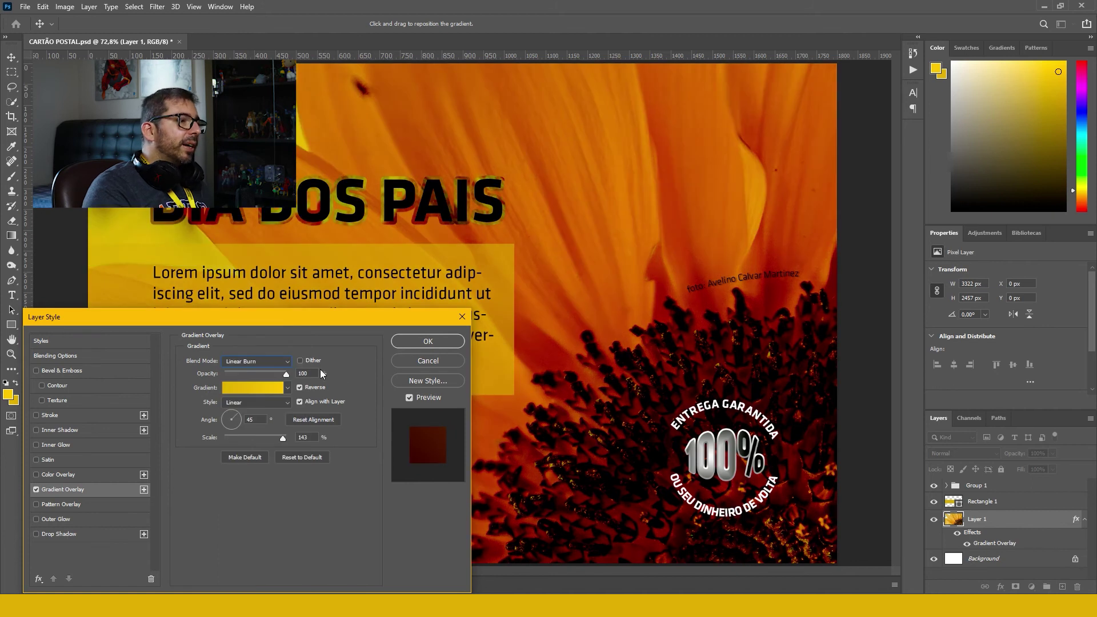
click(263, 364)
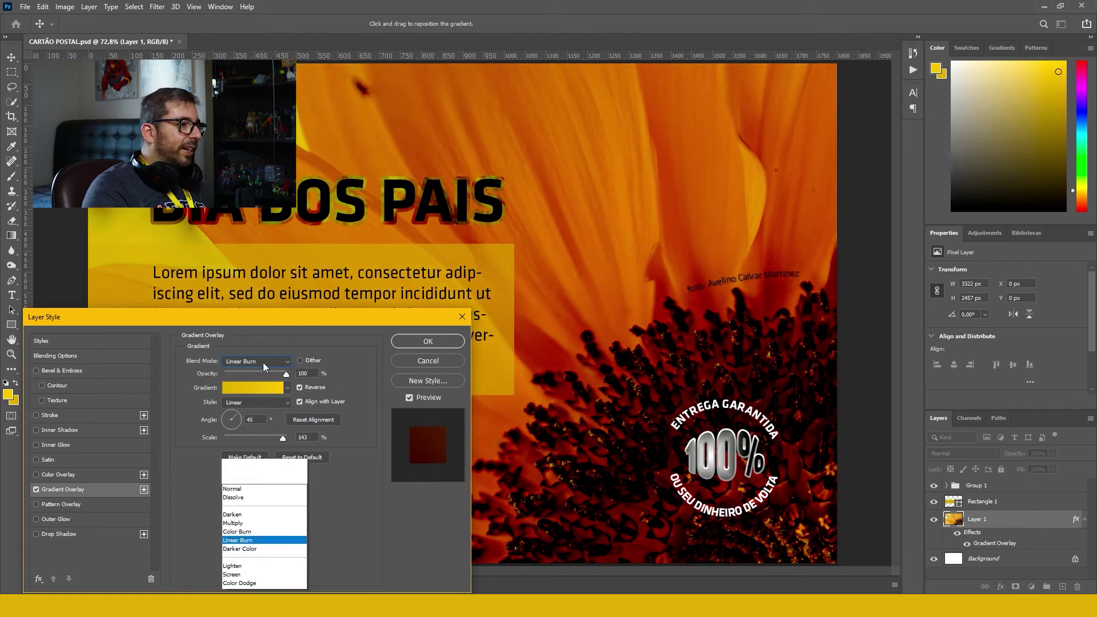
click(237, 395)
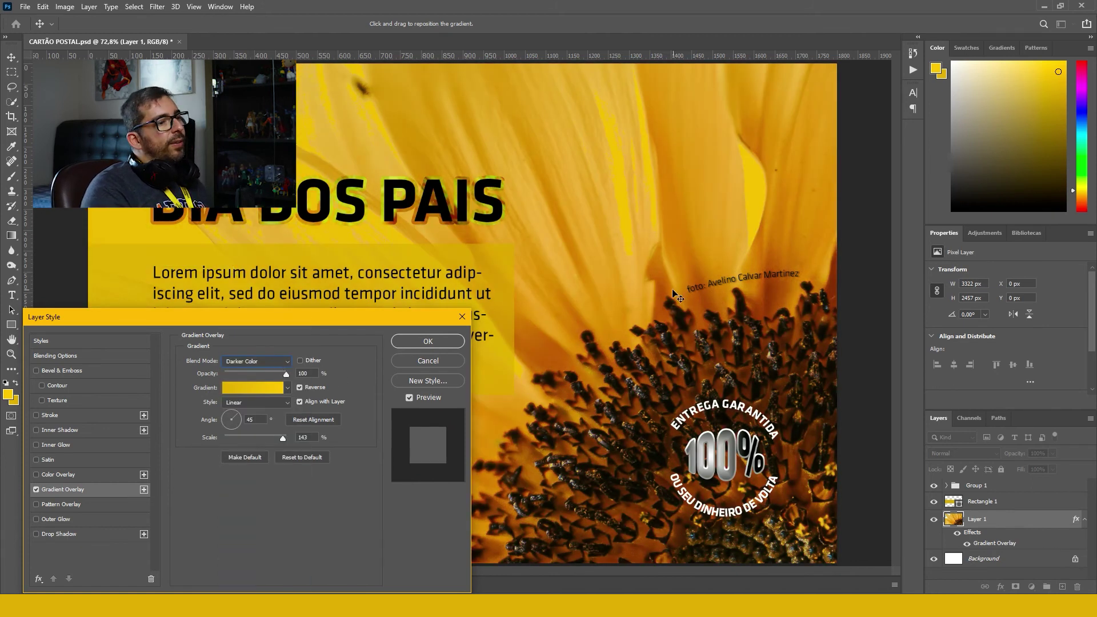
Try the lightening blend modes from Lighten and Screen onward, ending with Overlay on the gradient overlay
drag(679, 295, 675, 309)
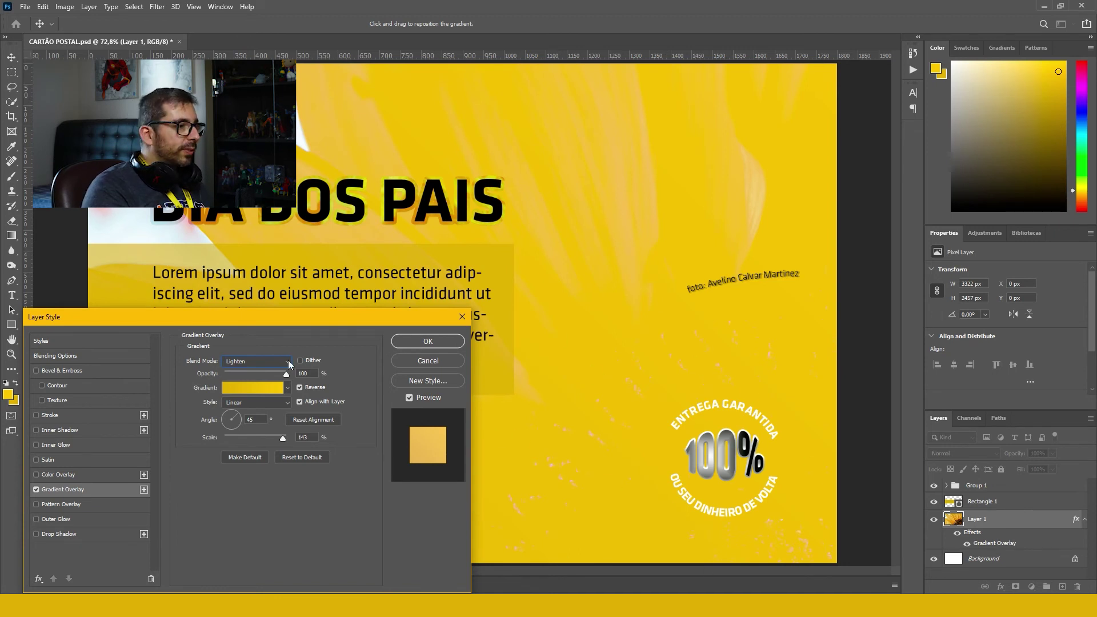
key(Down)
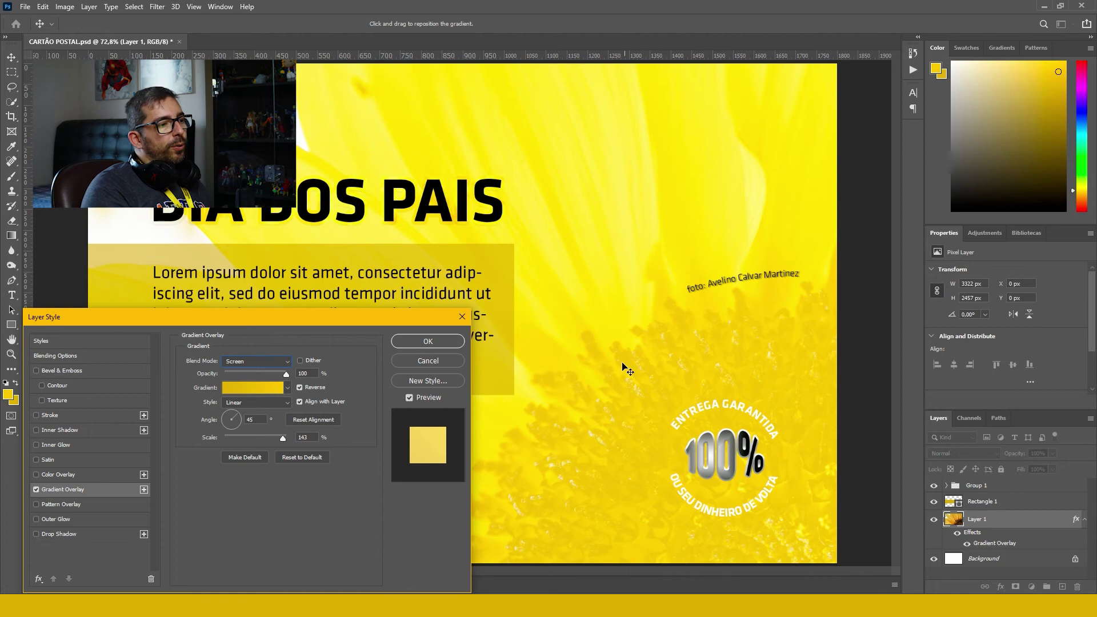
key(Down)
key(Down)
key(Down)
key(Down)
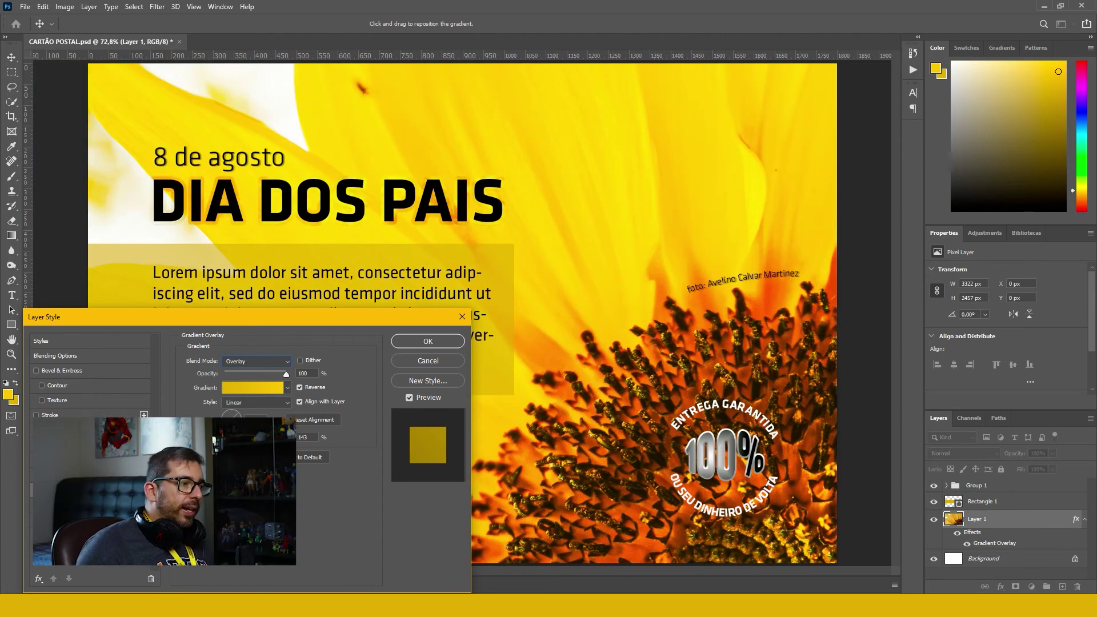
Edit the overlay's gradient and set its starting color stop to dark blue (#090f84)
click(253, 387)
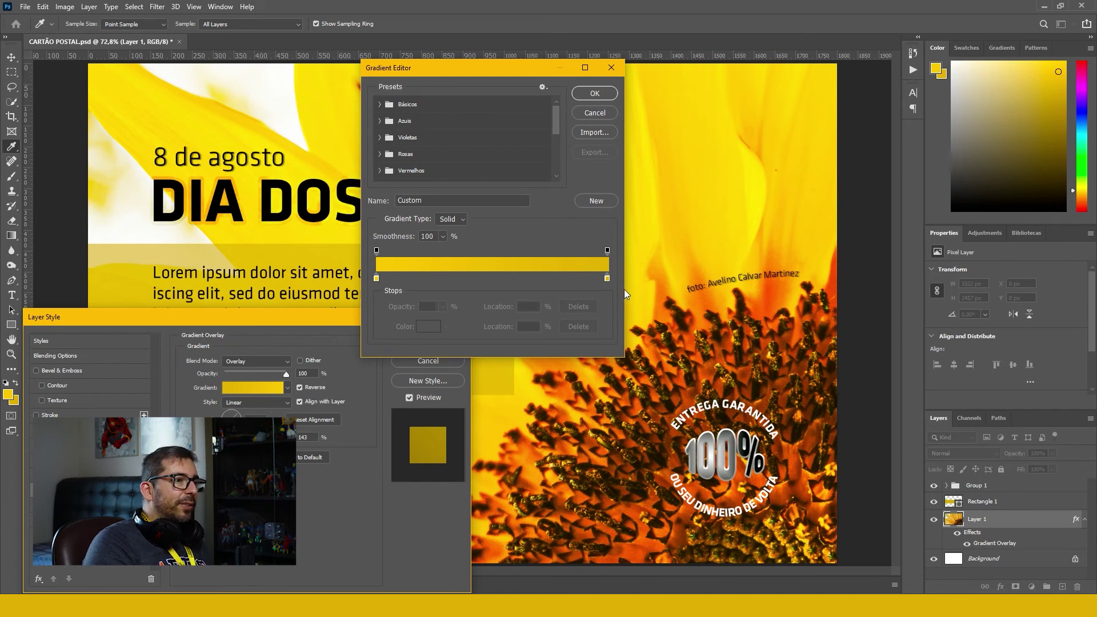
double_click(376, 279)
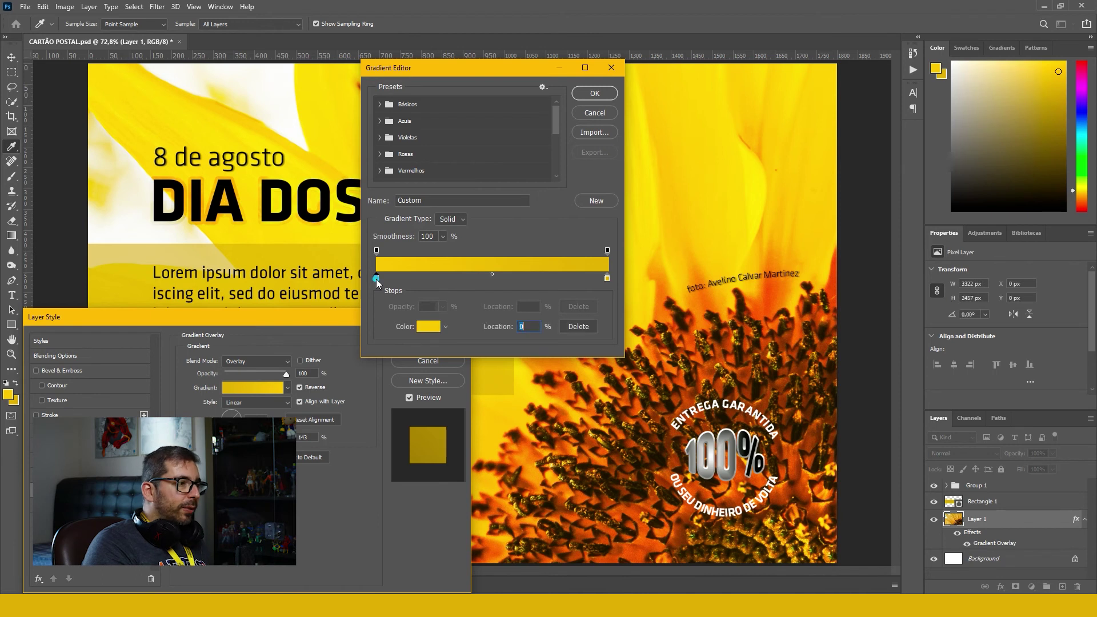
click(817, 234)
click(792, 239)
mouse_move(792, 239)
mouse_down()
mouse_move(799, 227)
mouse_move(794, 254)
mouse_up()
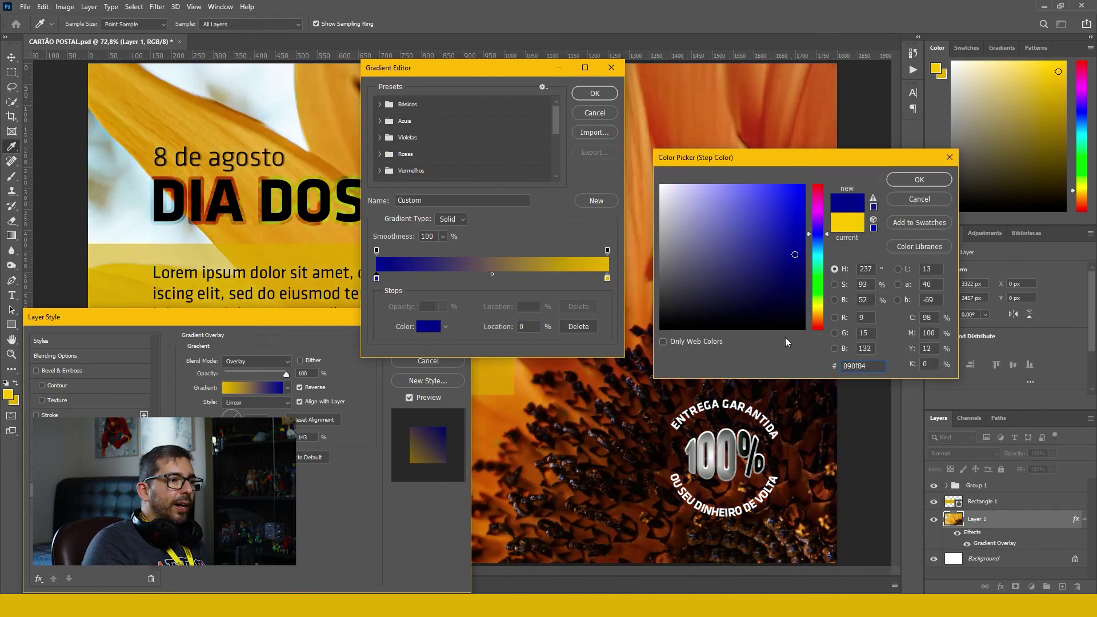
click(908, 179)
Set the gradient's ending color stop to magenta (#c903e1) and accept the edited gradient
double_click(606, 278)
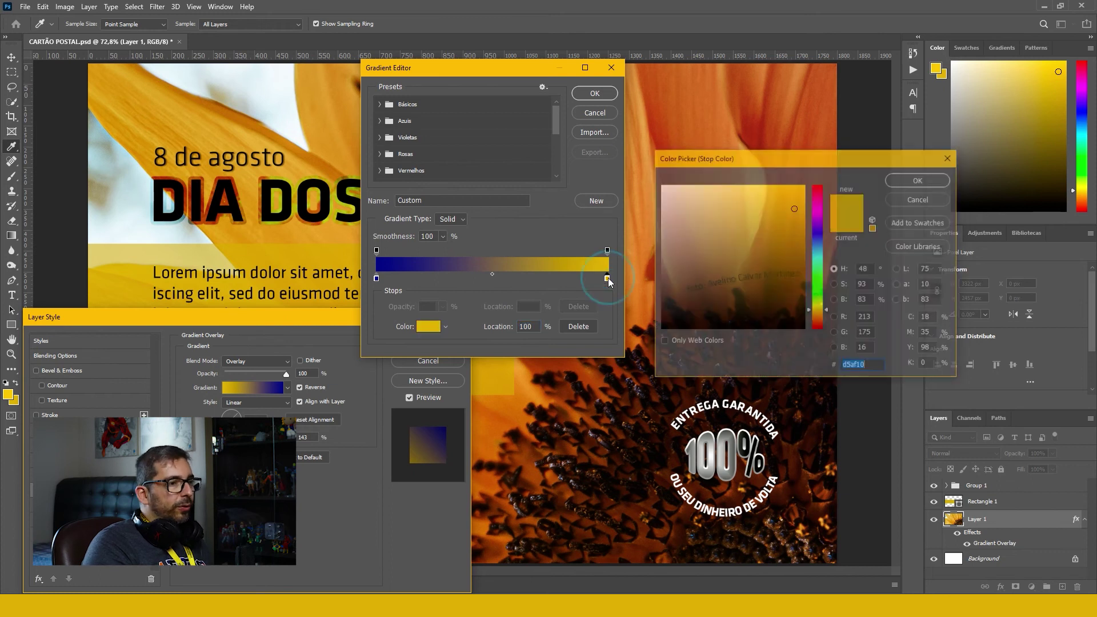
click(818, 223)
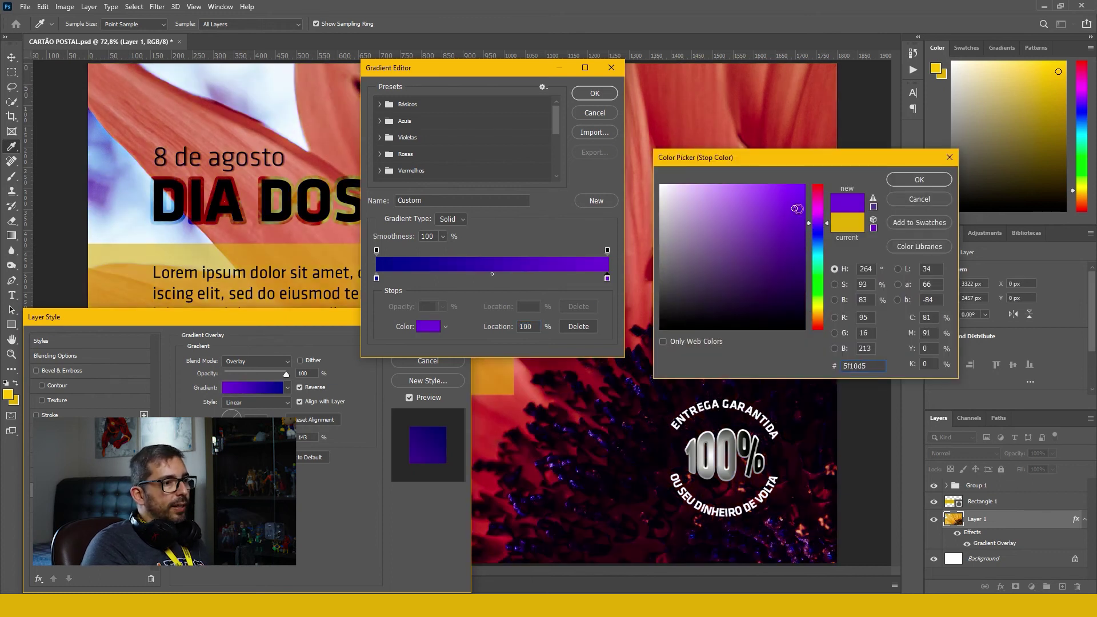
click(818, 208)
click(919, 179)
click(591, 94)
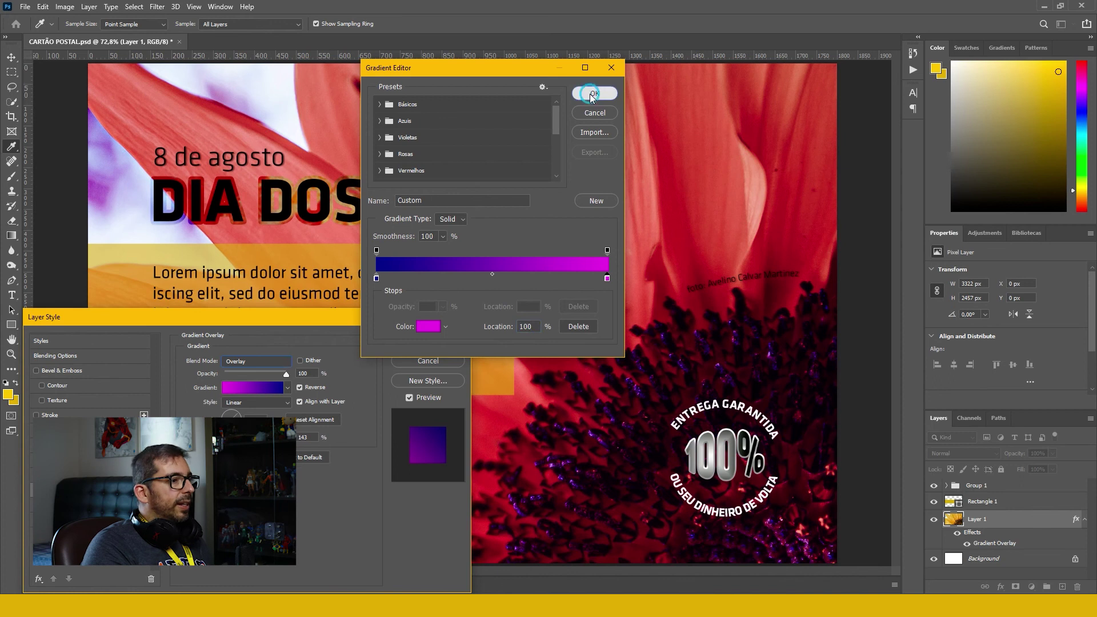
Preview the gradient overlay in Normal mode, then set its blend mode to Color and apply the layer style
click(280, 361)
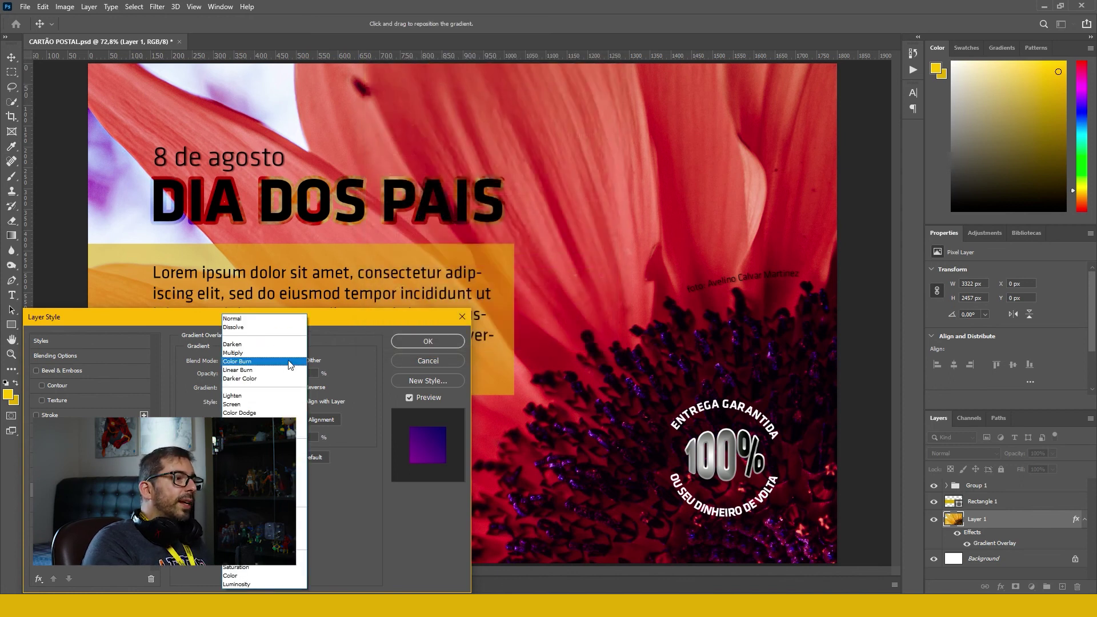
click(262, 318)
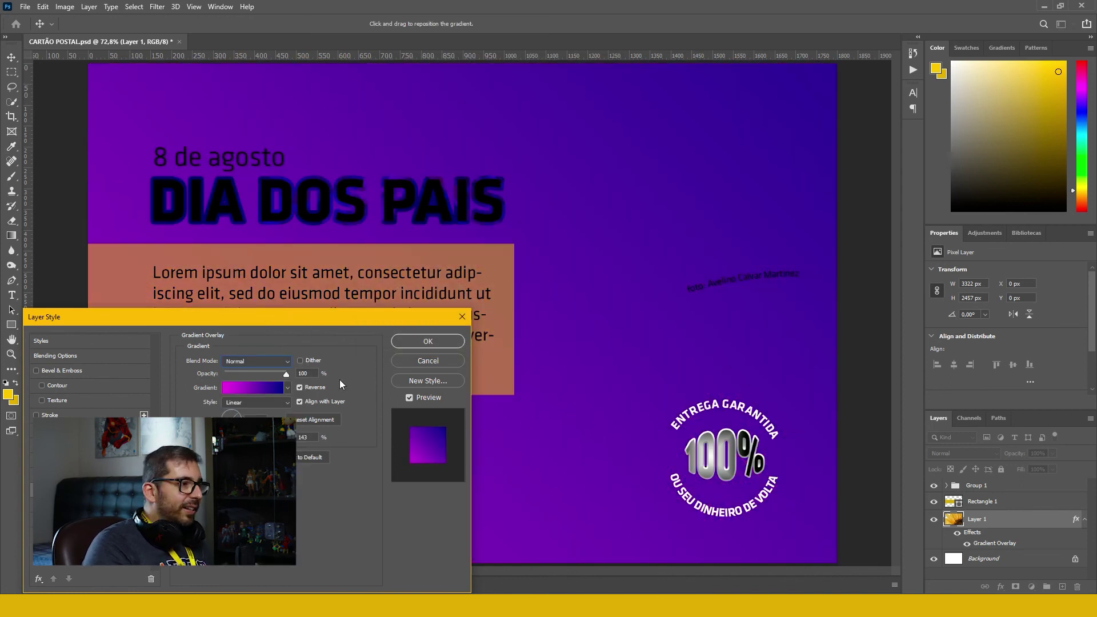
click(263, 365)
click(257, 574)
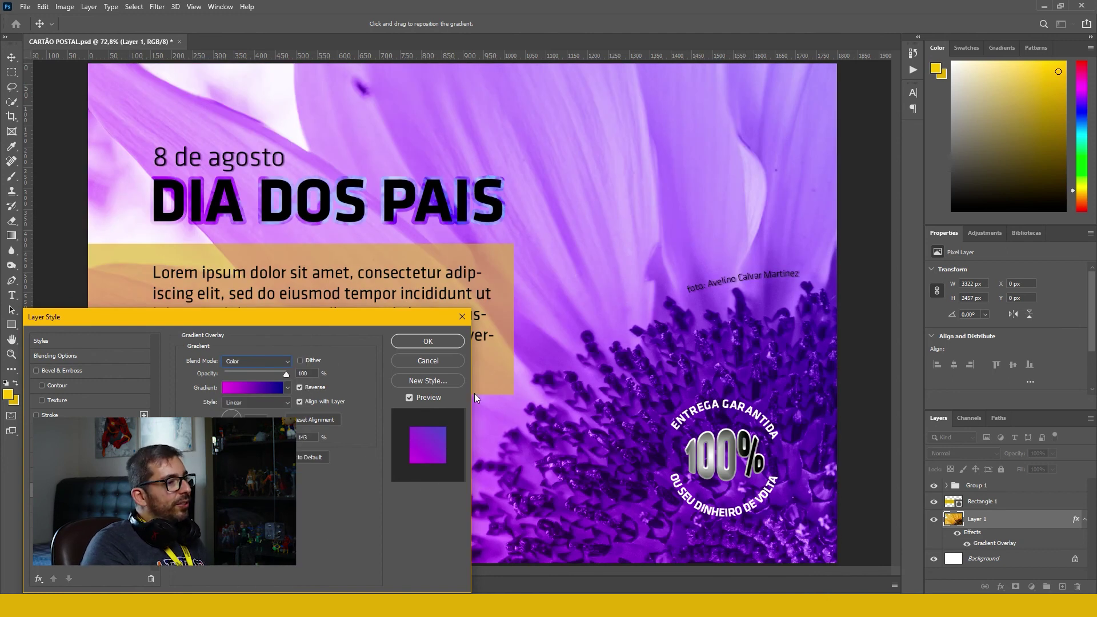
click(437, 339)
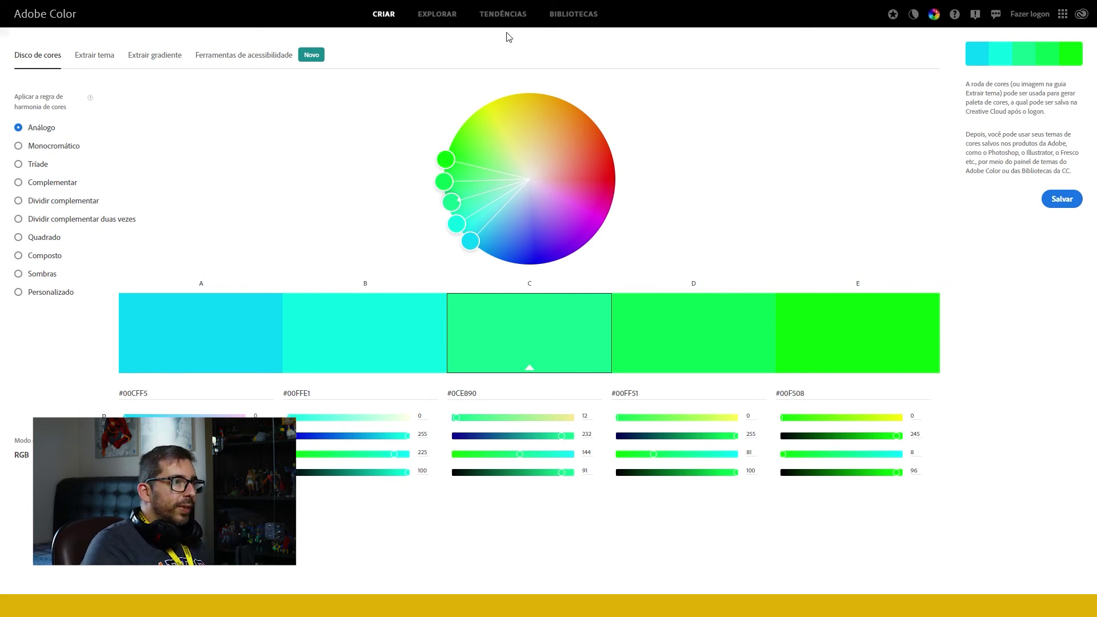
Switch to Adobe Color and examine the trend palettes (Tendências) across its categories, from Moda to Sabor
click(513, 19)
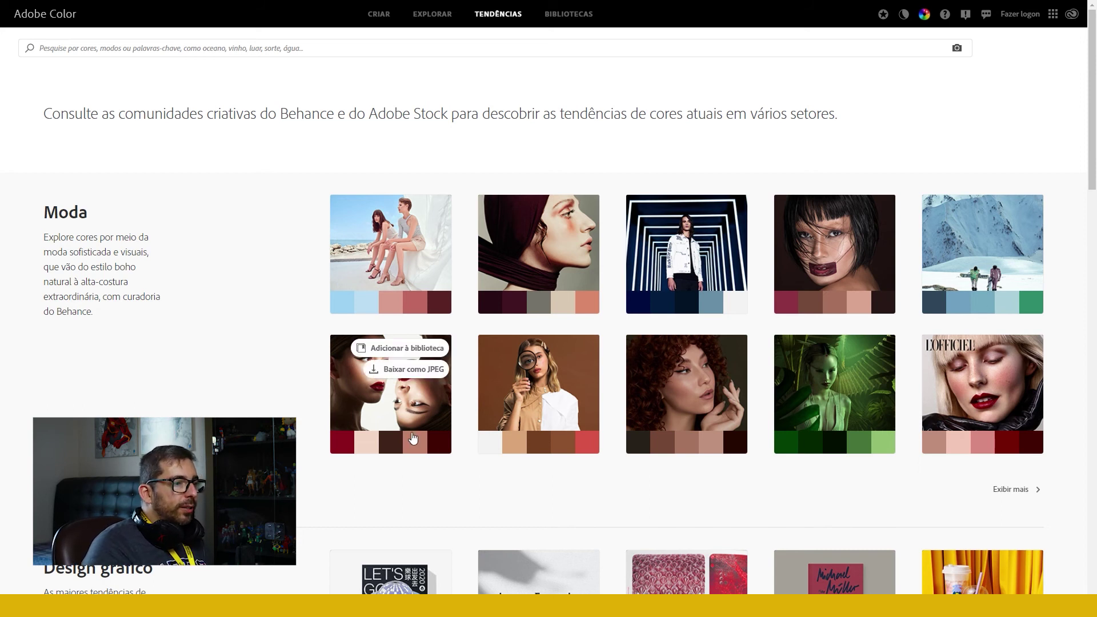
scroll(657, 434, down, 7)
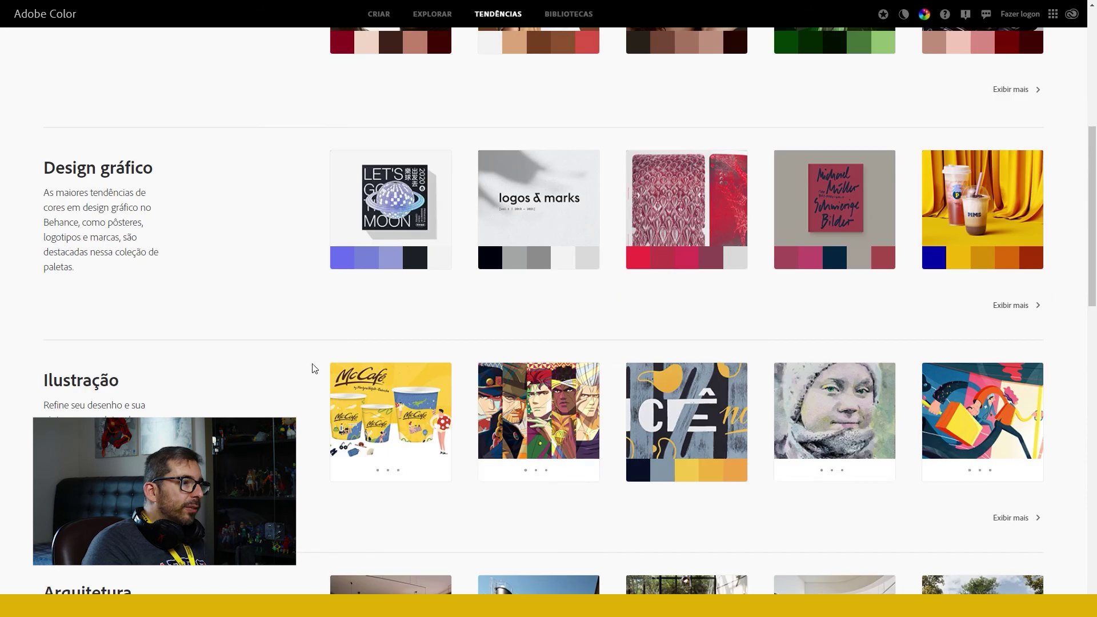
scroll(914, 371, down, 2)
scroll(406, 382, down, 5)
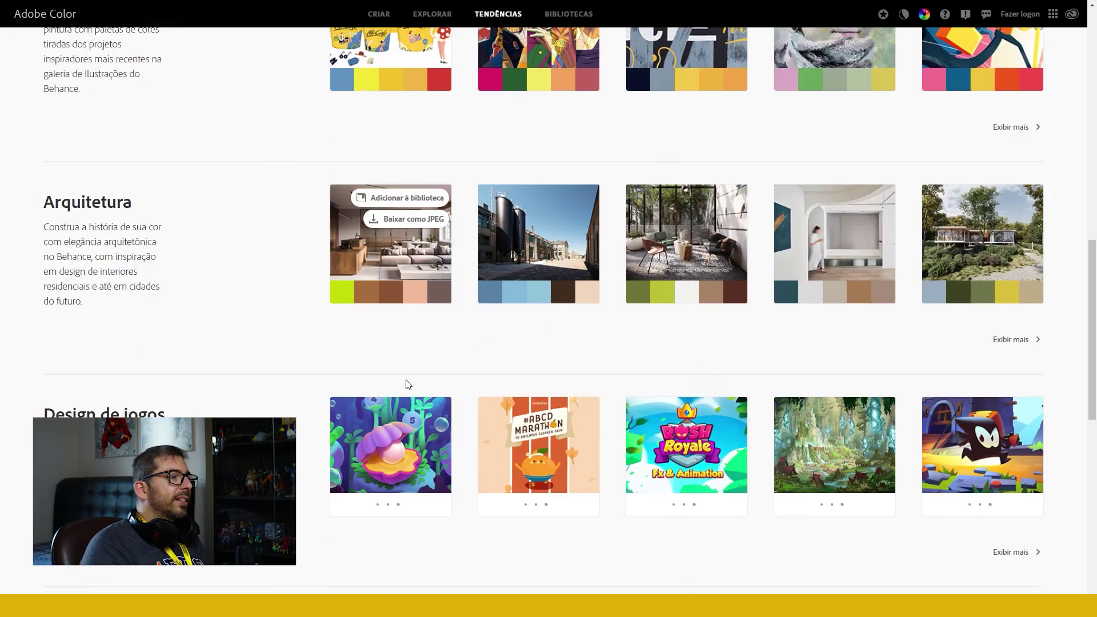
scroll(218, 340, down, 1)
scroll(343, 354, down, 2)
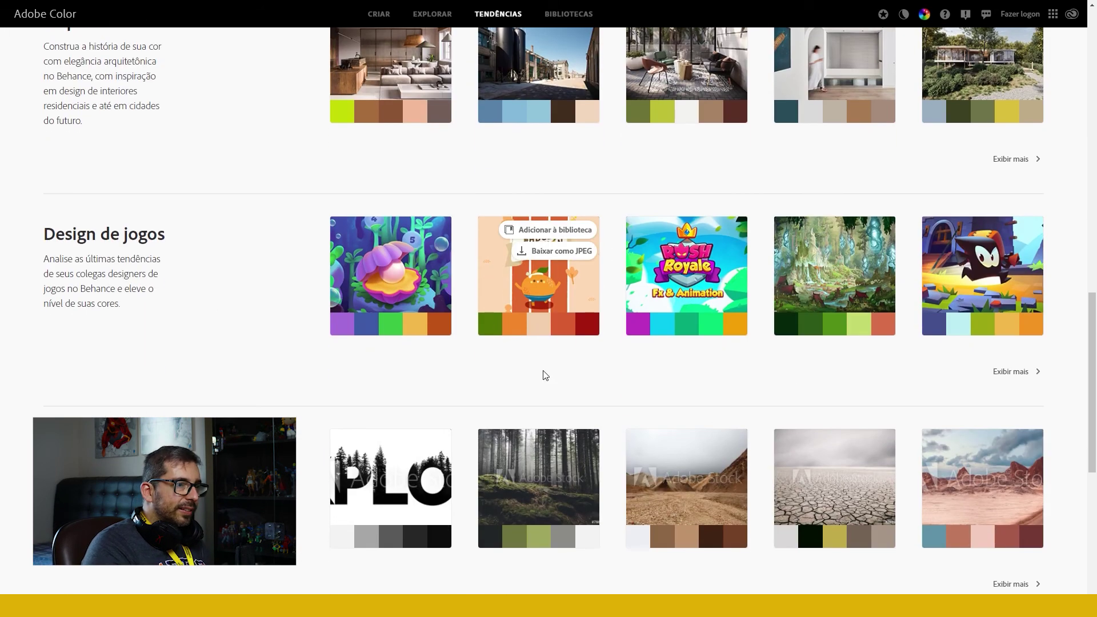
scroll(323, 366, down, 5)
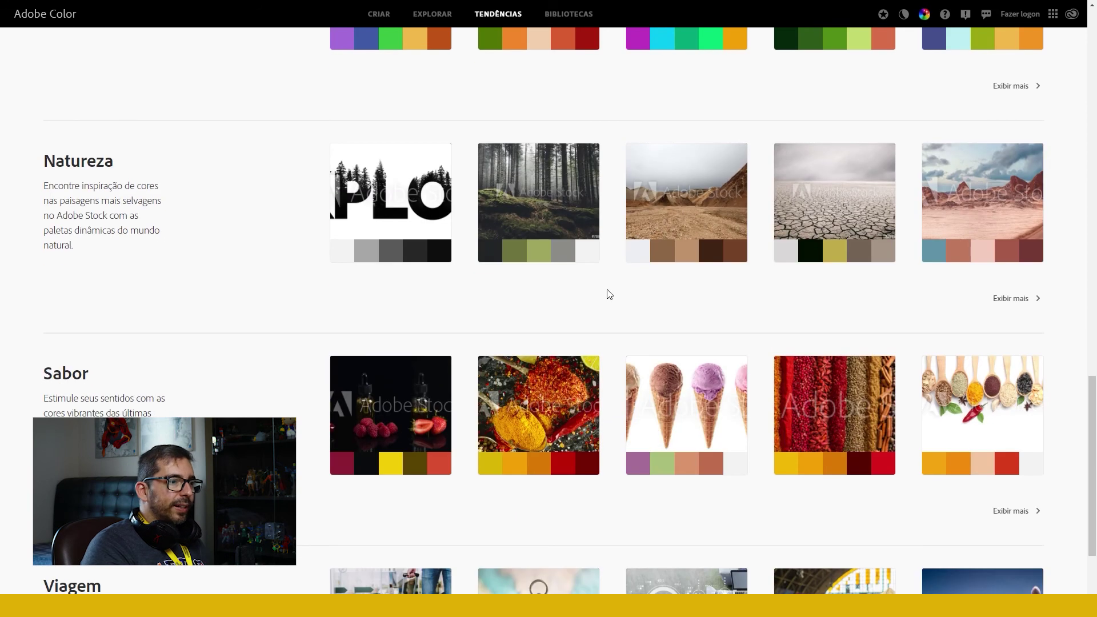
scroll(270, 341, down, 1)
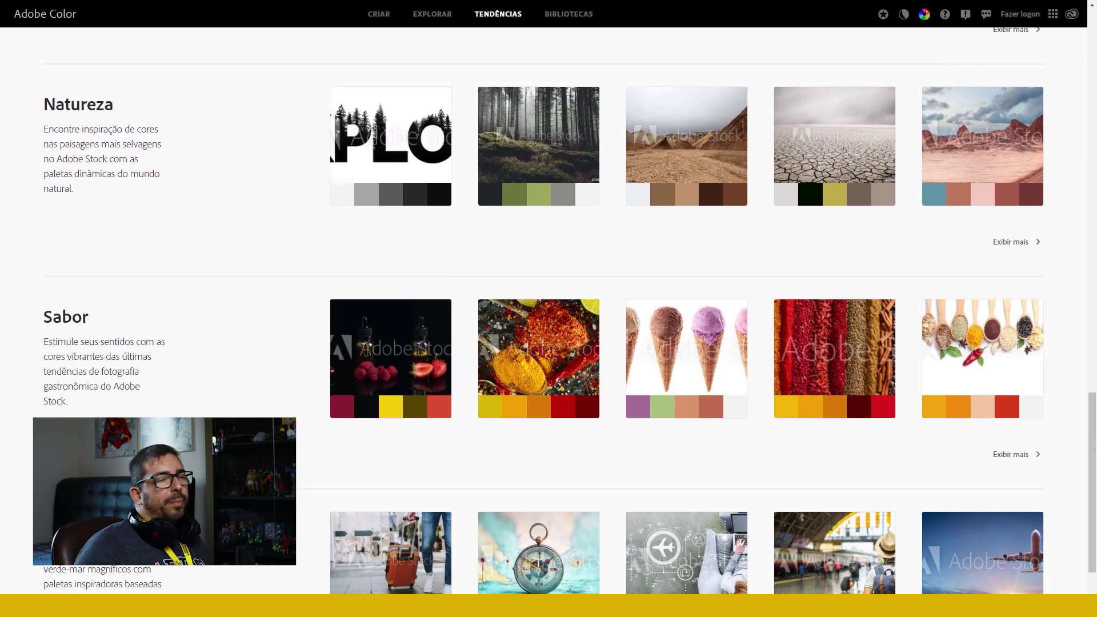
scroll(654, 405, up, 6)
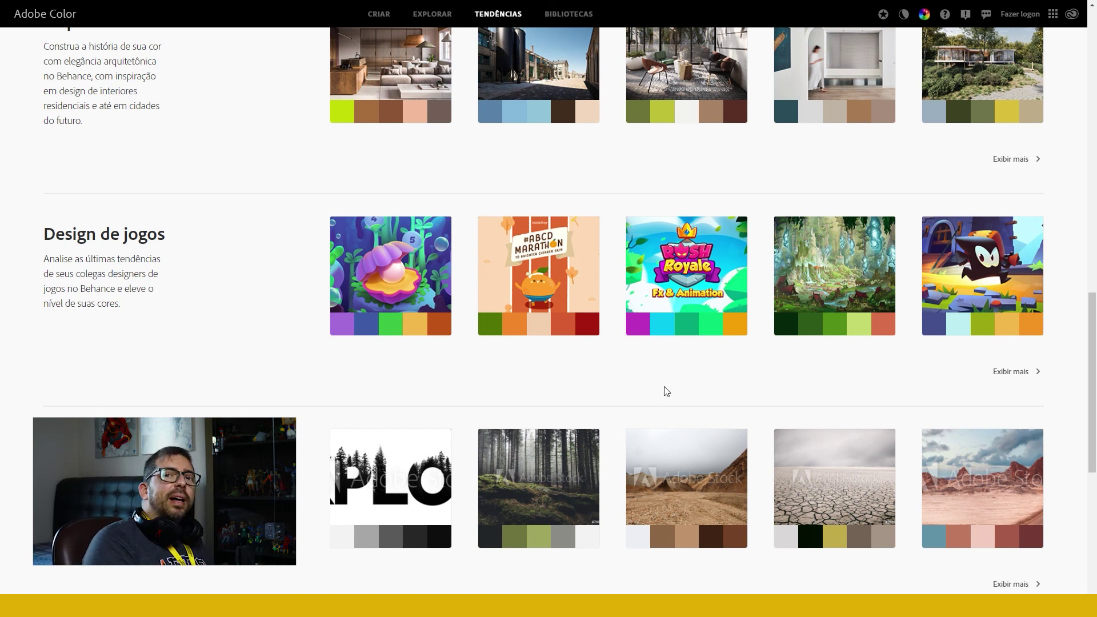
Open the Rush Royale palette under Design de jogos and show its color modes and codes
mouse_move(693, 327)
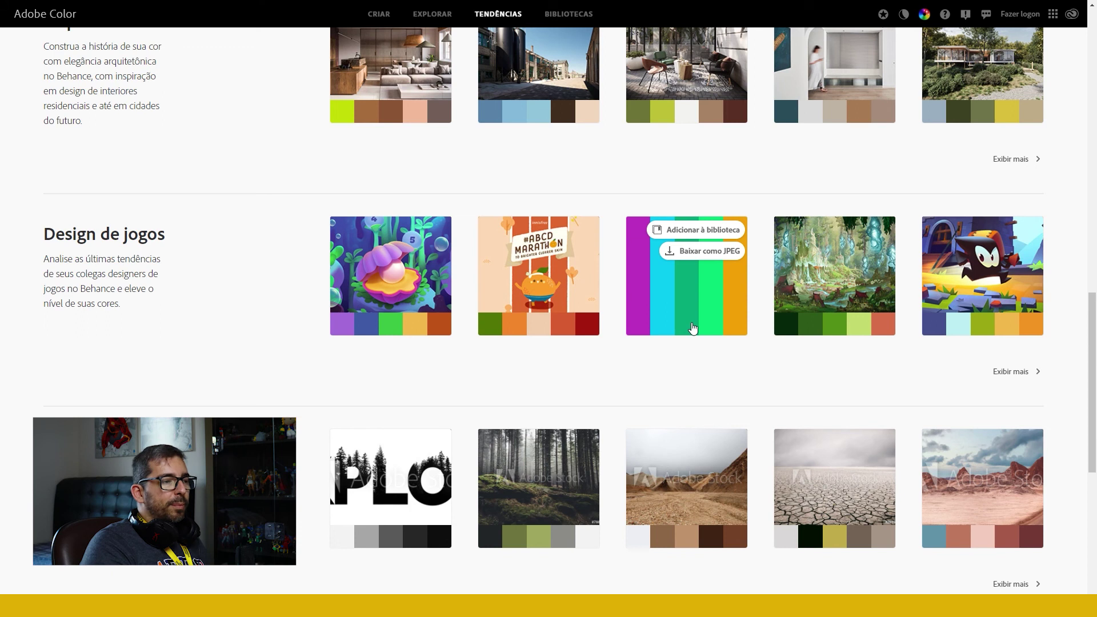
click(692, 328)
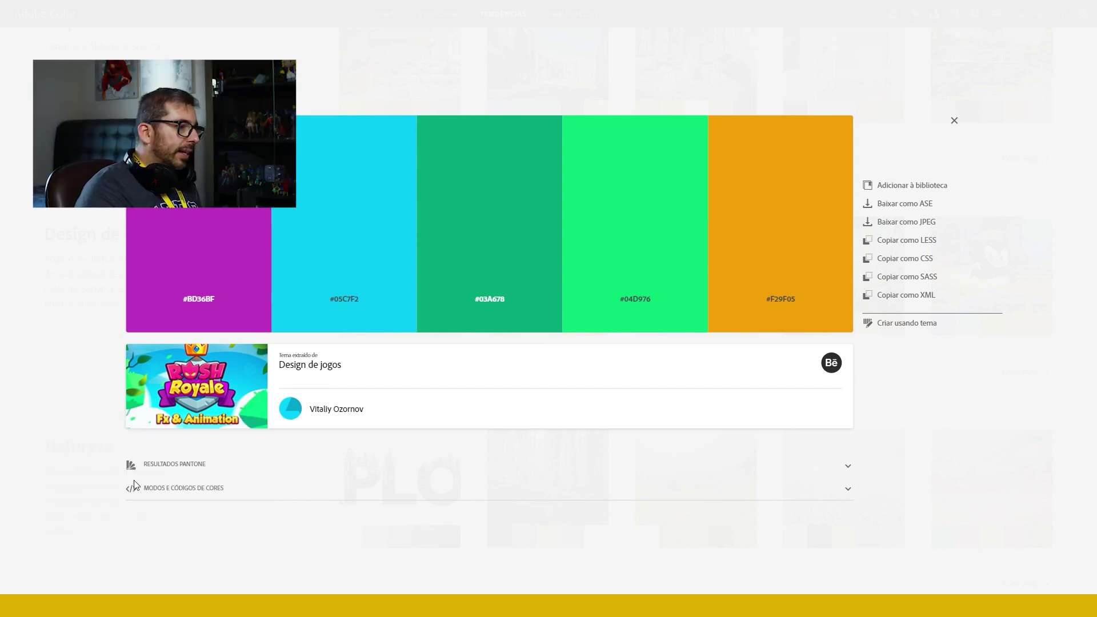
click(845, 489)
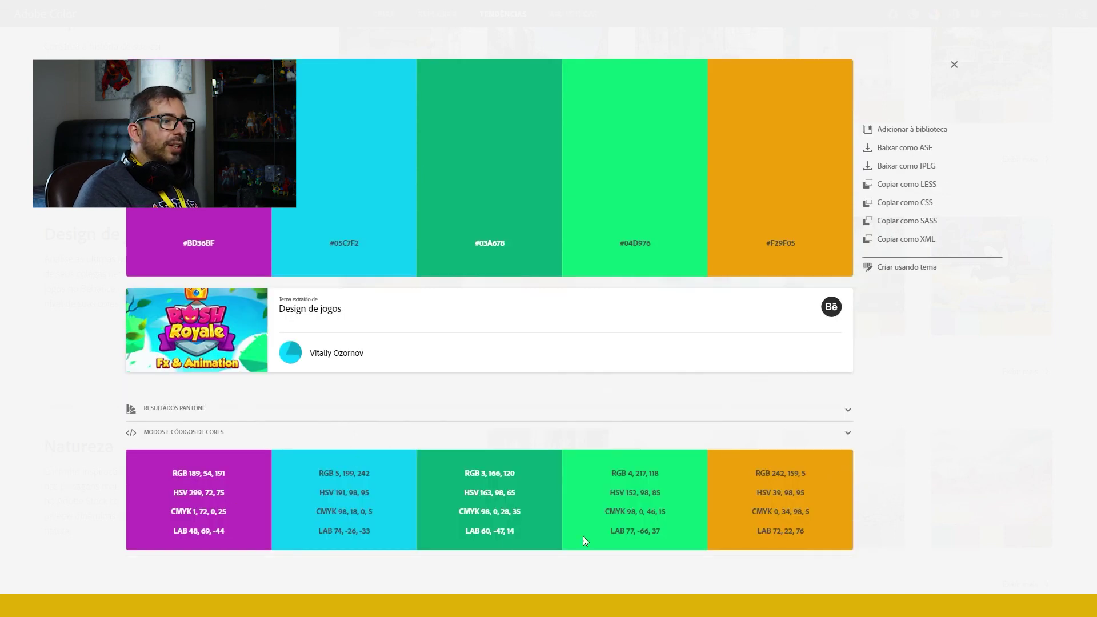
mouse_move(537, 275)
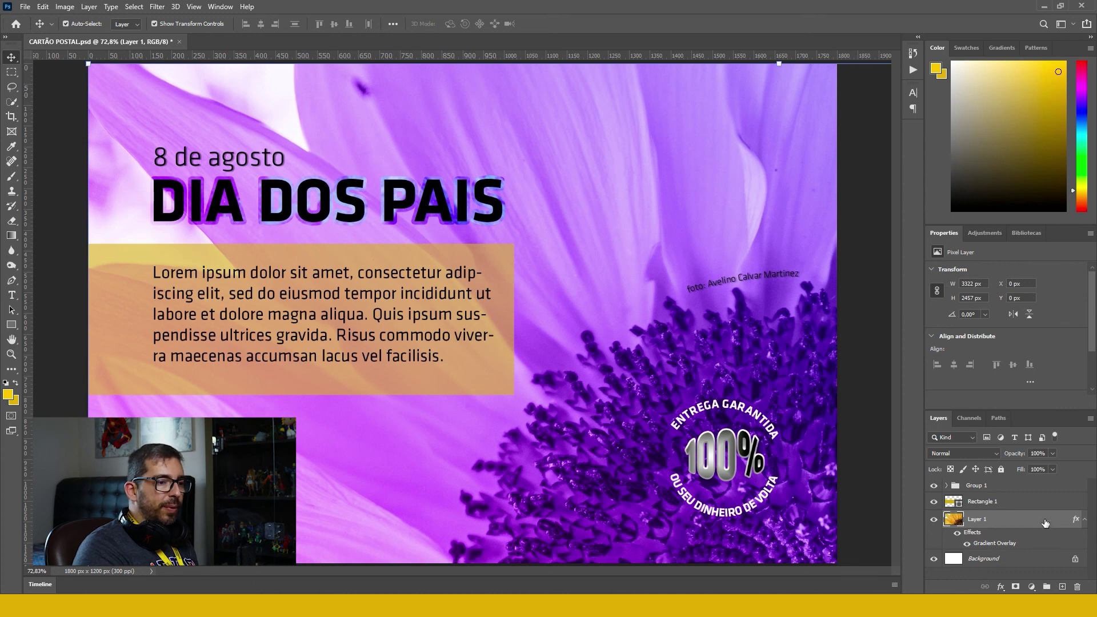
Switch back to Photoshop and set the starting stop of Layer 1's gradient overlay to the palette's green (#03A678)
double_click(1002, 550)
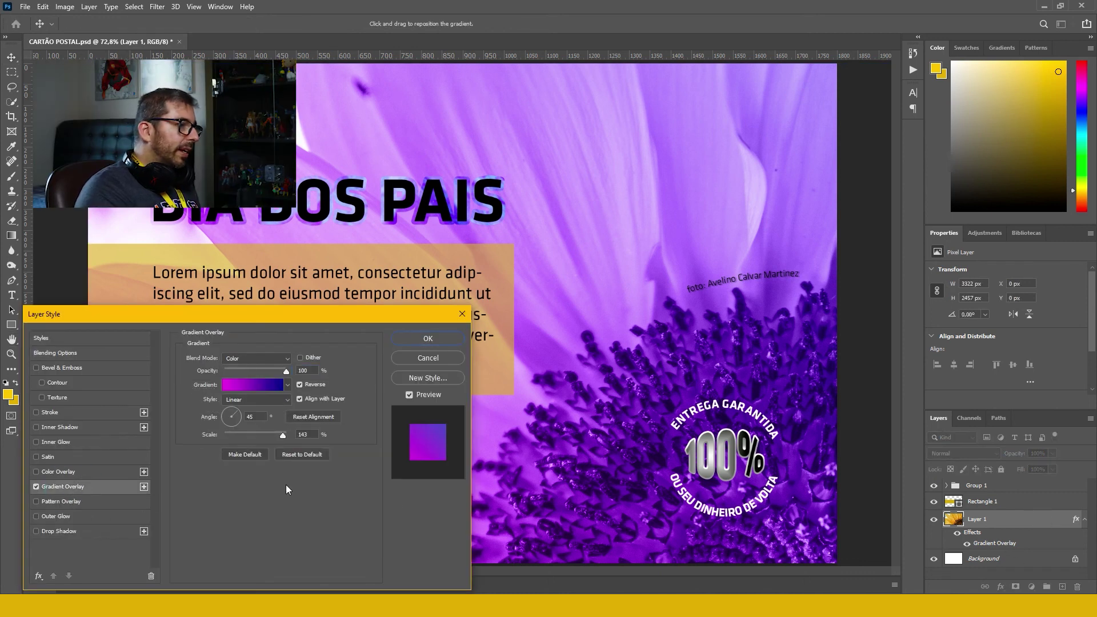
click(246, 385)
double_click(376, 279)
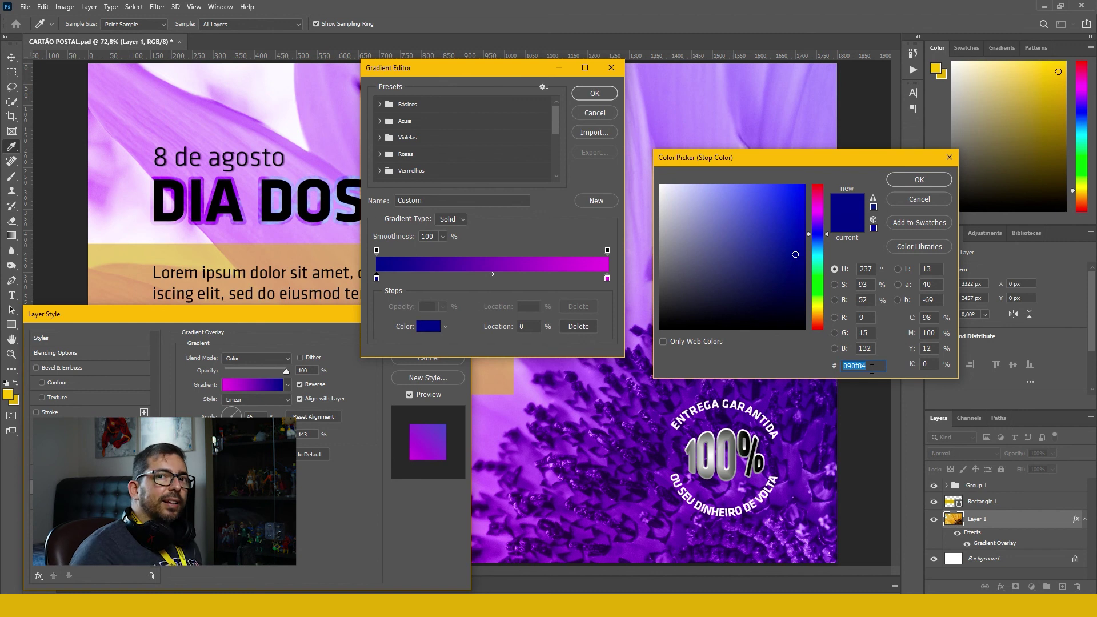
key(ctrl+v)
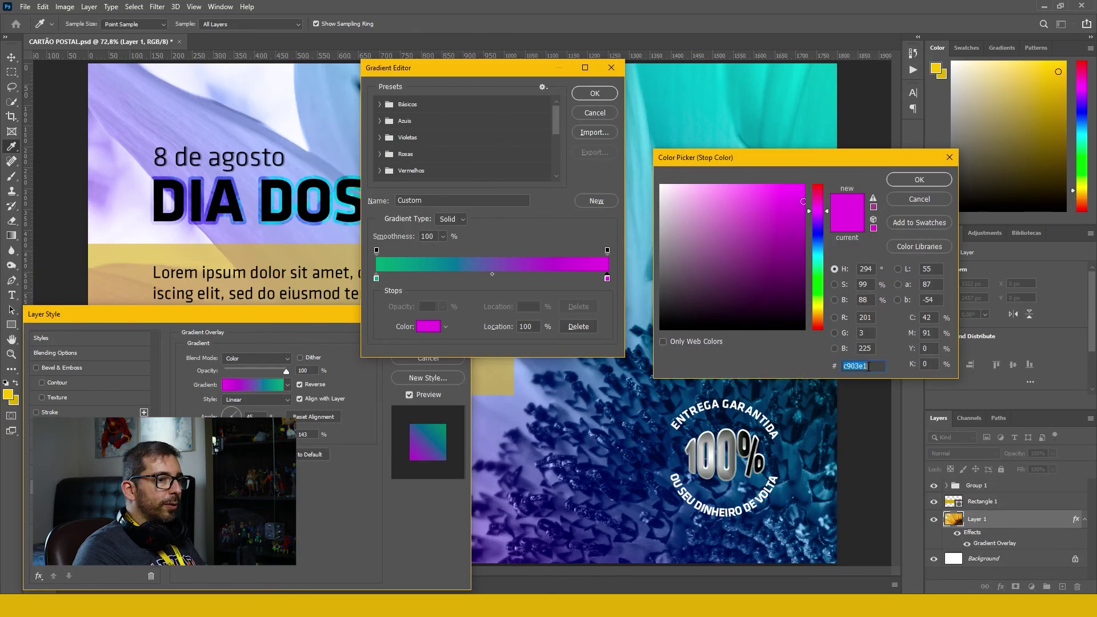
Set the gradient's ending stop to the palette's cyan (#05C7F2), accept the gradient and apply the layer style
key(ctrl+v)
click(919, 180)
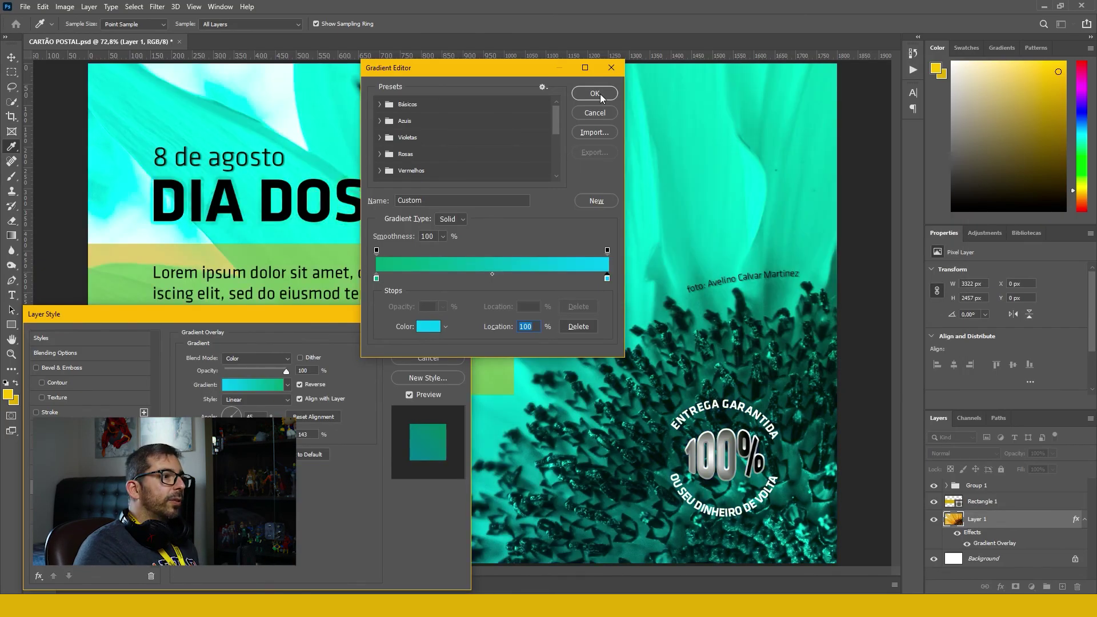
click(595, 93)
click(428, 339)
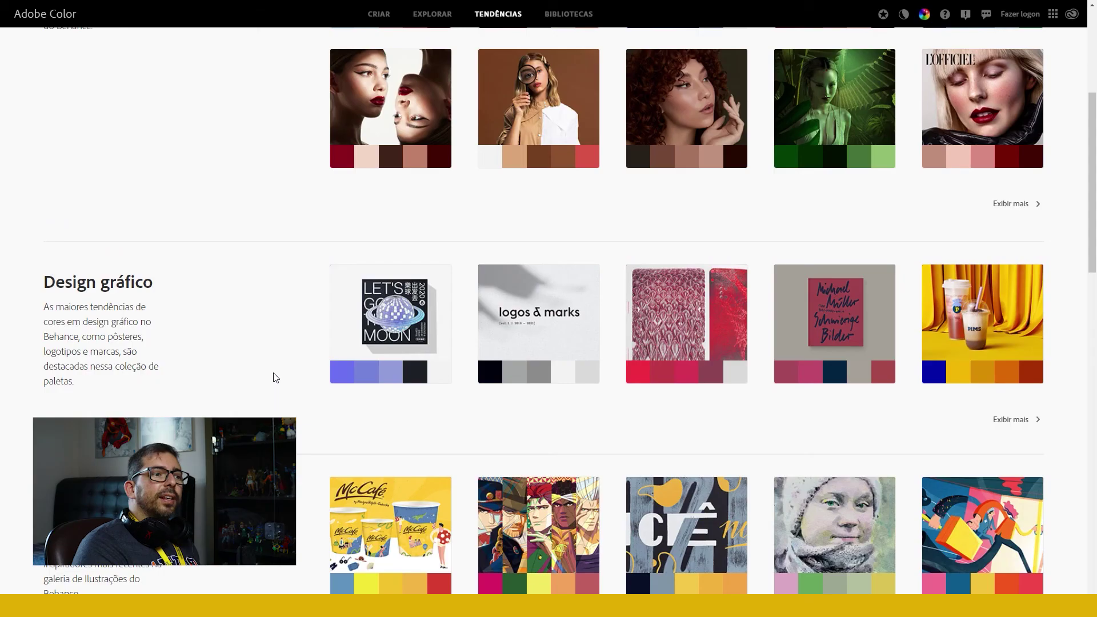
Return to Adobe Color and browse the Design gráfico and Ilustração trend palettes
scroll(274, 377, down, 2)
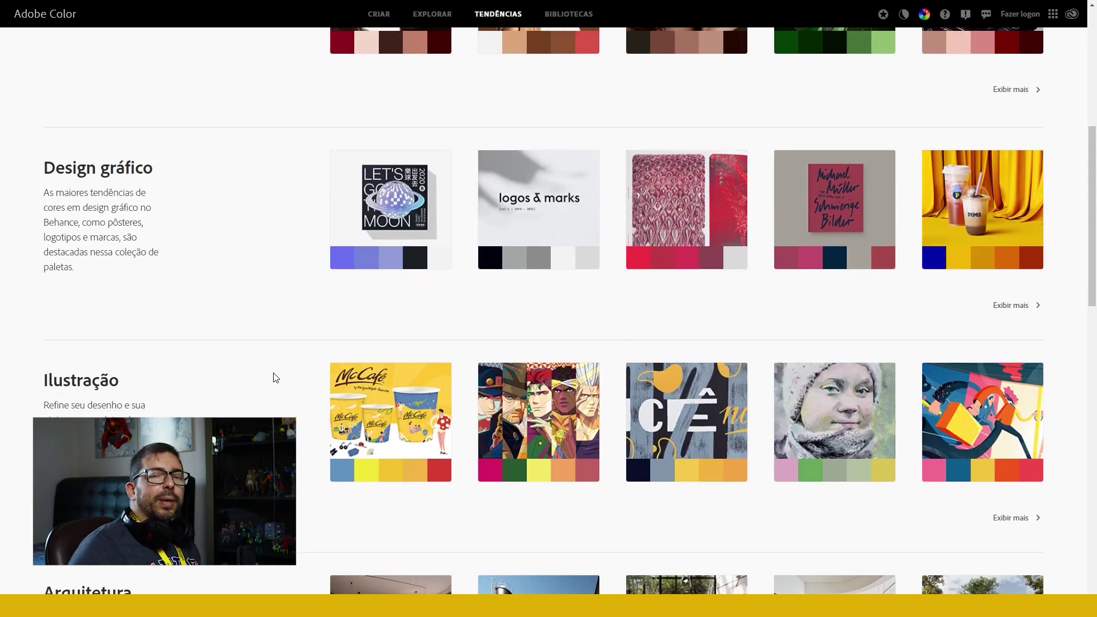